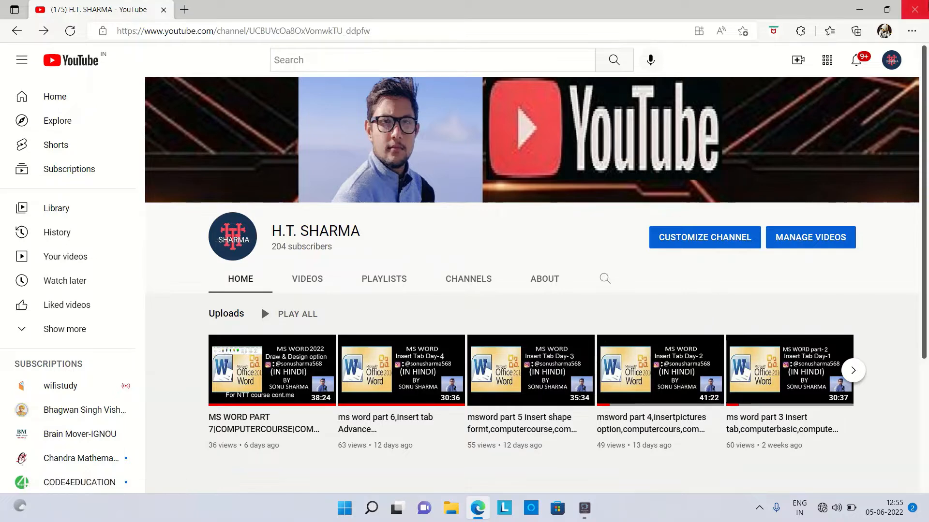
Minimize the browser, switch to Word and create a new blank document
{"action": "left_click", "coordinate": [859, 9]}
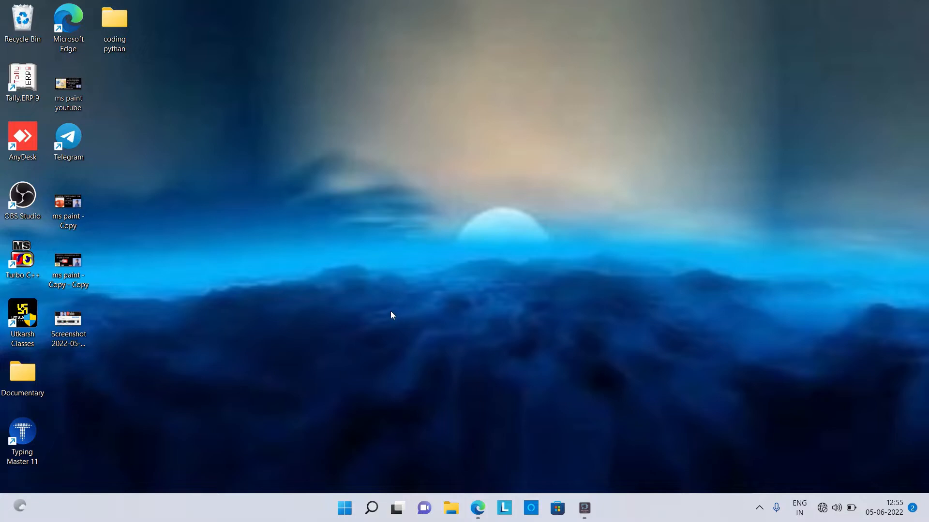
{"action": "left_click", "coordinate": [344, 508]}
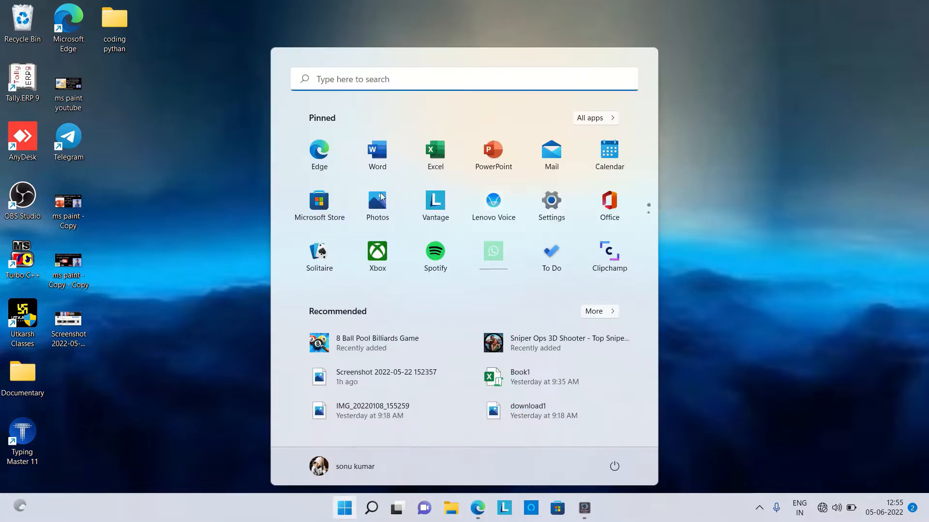
{"action": "left_click", "coordinate": [384, 163]}
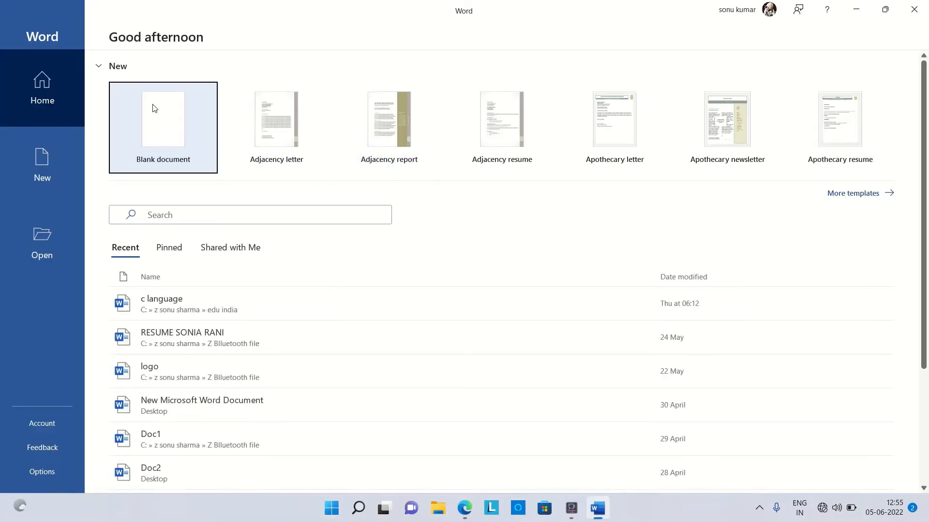
{"action": "left_click", "coordinate": [165, 127]}
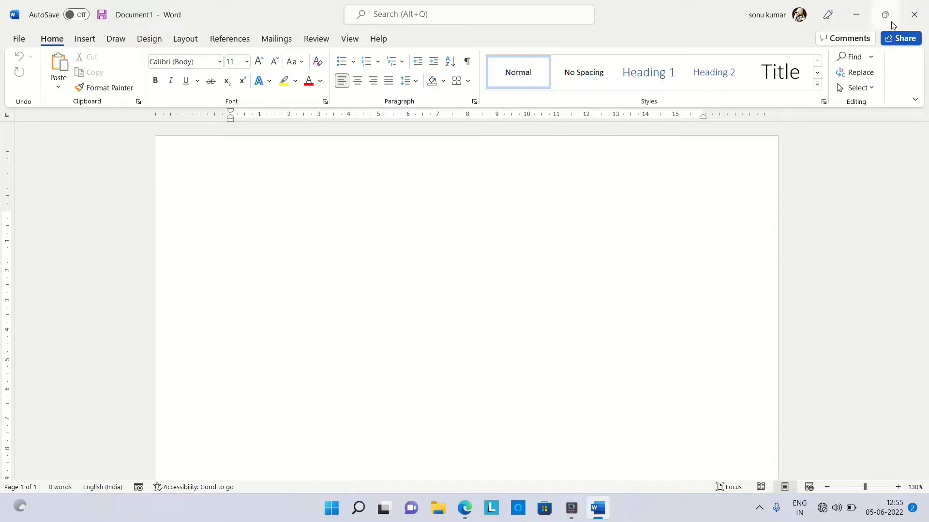
Review the Layout and Insert command groups and bring up the References commands
{"action": "mouse_move", "coordinate": [885, 17]}
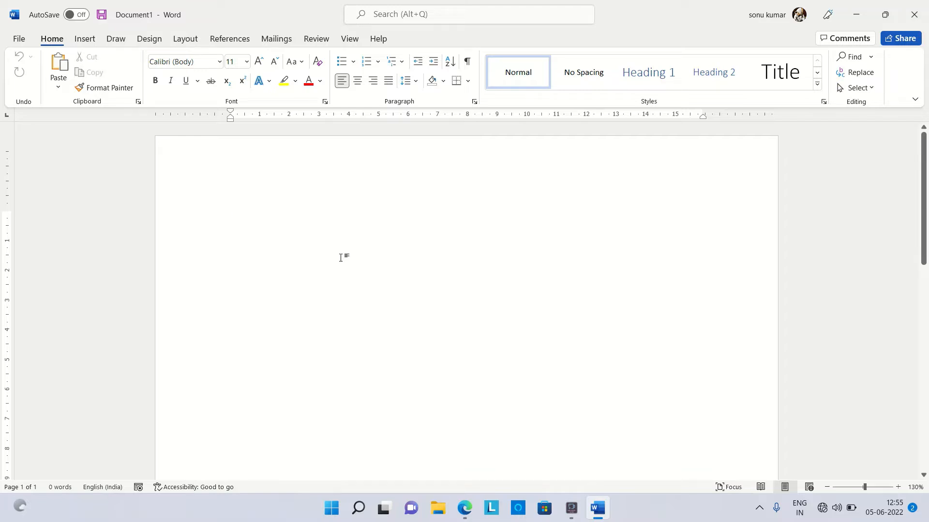
{"action": "left_click", "coordinate": [230, 39]}
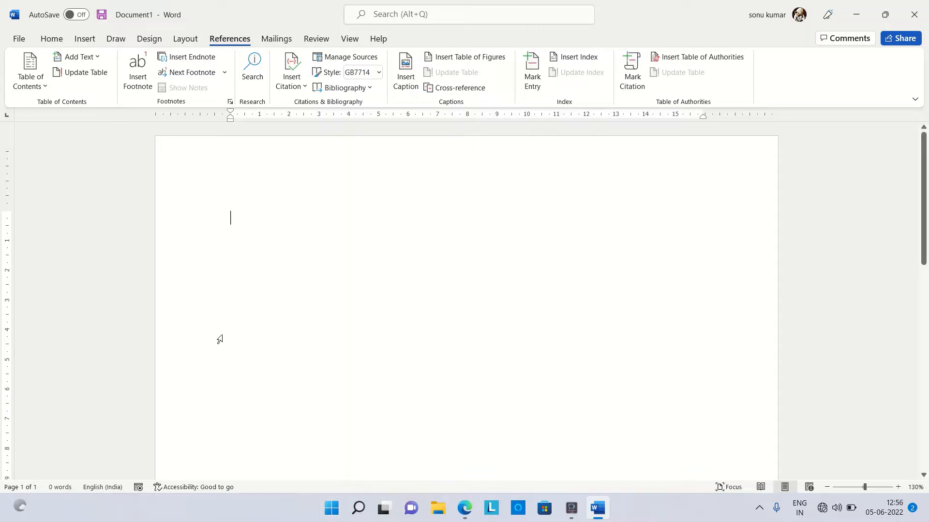
{"action": "left_click", "coordinate": [187, 39]}
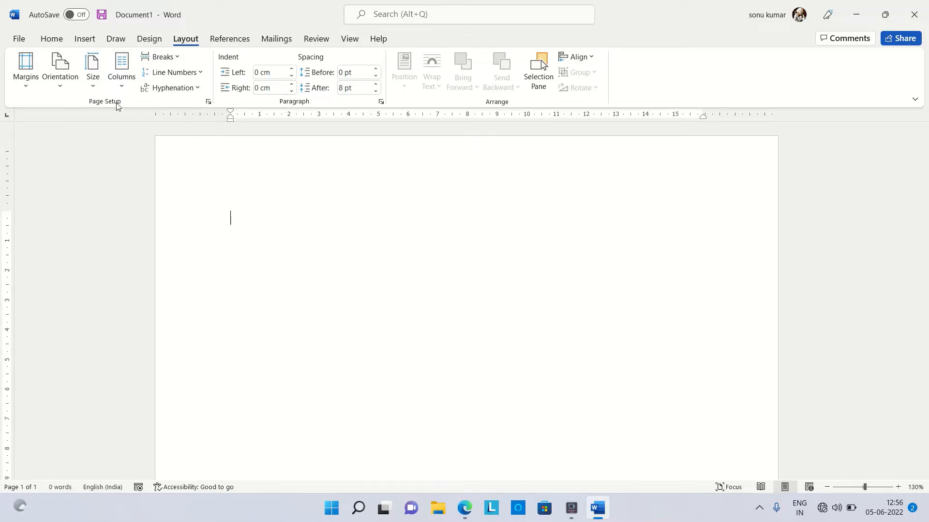
{"action": "left_click", "coordinate": [93, 40]}
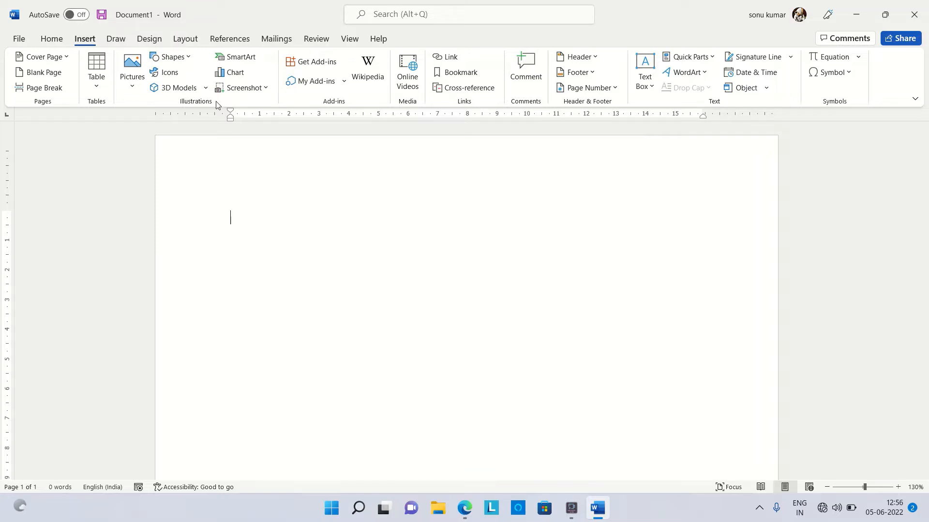
{"action": "left_click", "coordinate": [247, 43]}
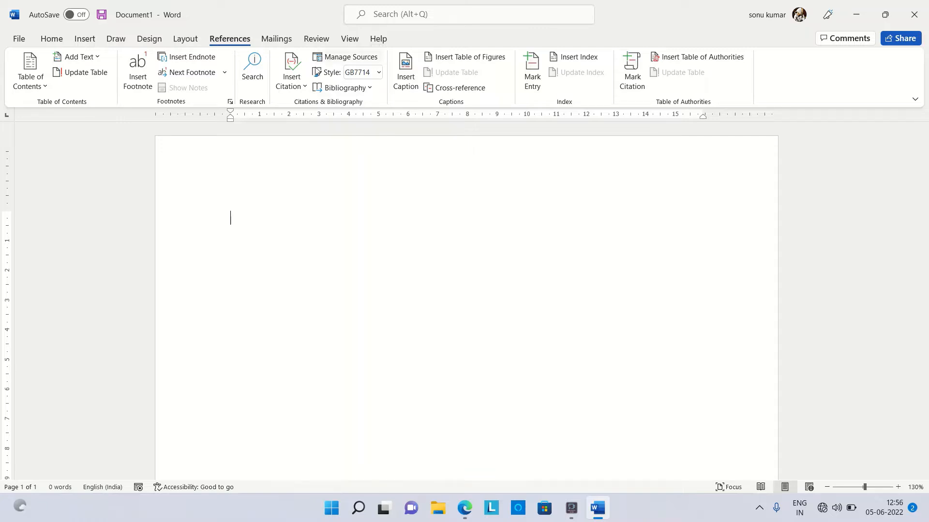
Launch the Windows Magnifier and enlarge the screen to 200%
{"action": "left_click", "coordinate": [261, 71]}
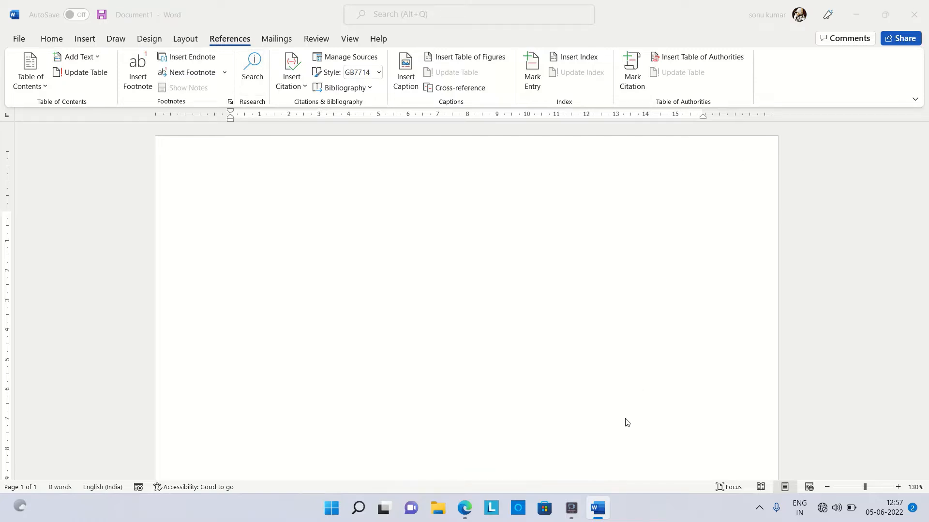
{"action": "left_click", "coordinate": [358, 507]}
{"action": "left_click", "coordinate": [304, 347]}
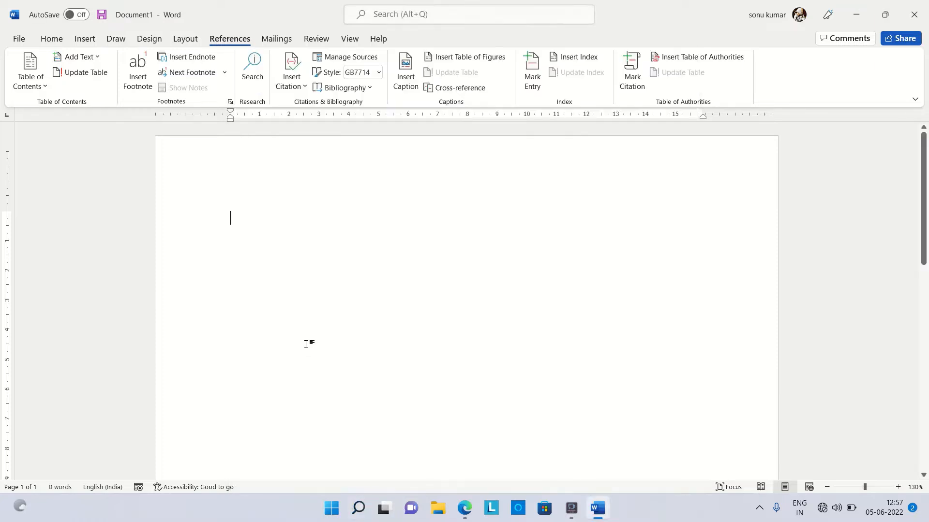
{"action": "left_click", "coordinate": [98, 456]}
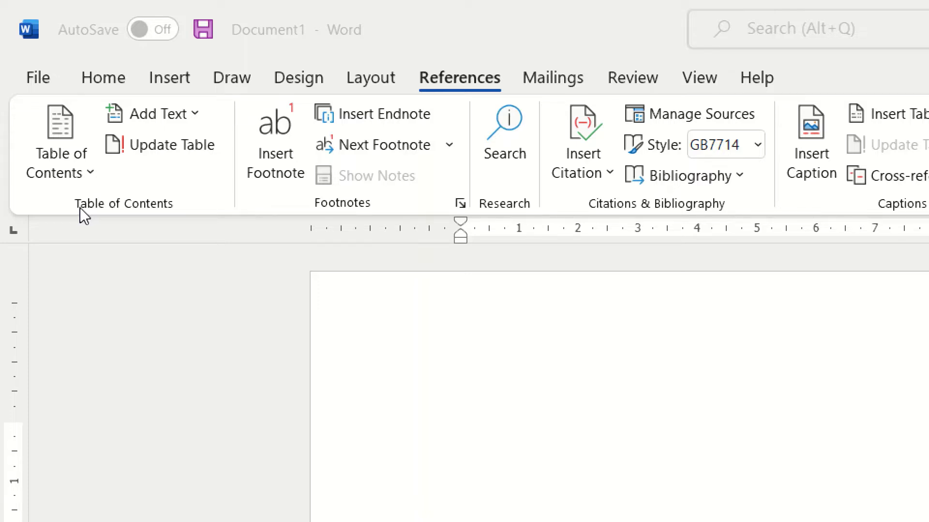
Examine the Add Text levels and the Next Footnote options, and close Magnifier with the zoom reset to 100%
{"action": "left_click", "coordinate": [194, 116]}
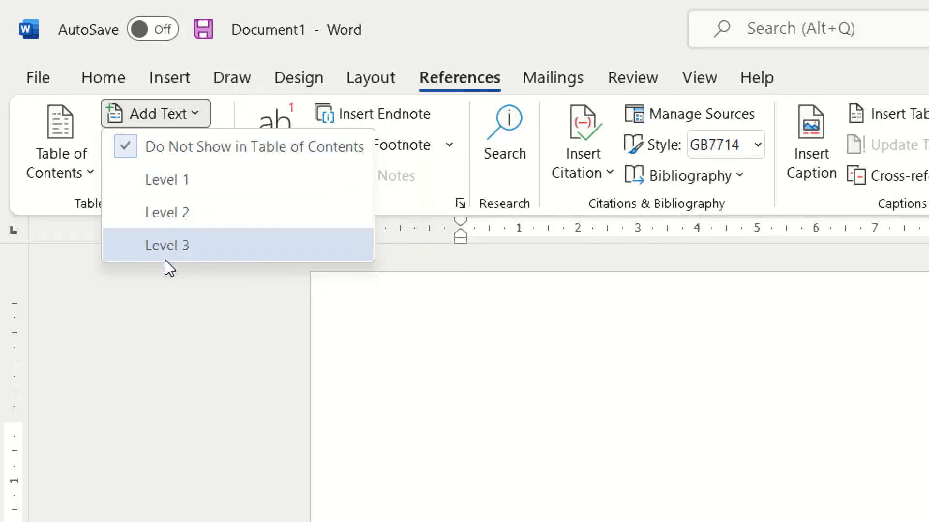
{"action": "left_click", "coordinate": [157, 317]}
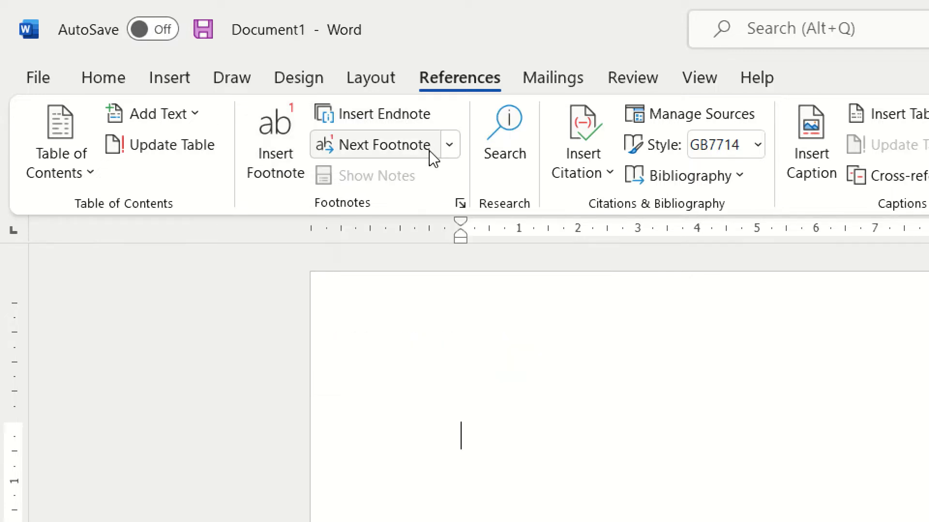
{"action": "left_click", "coordinate": [449, 148]}
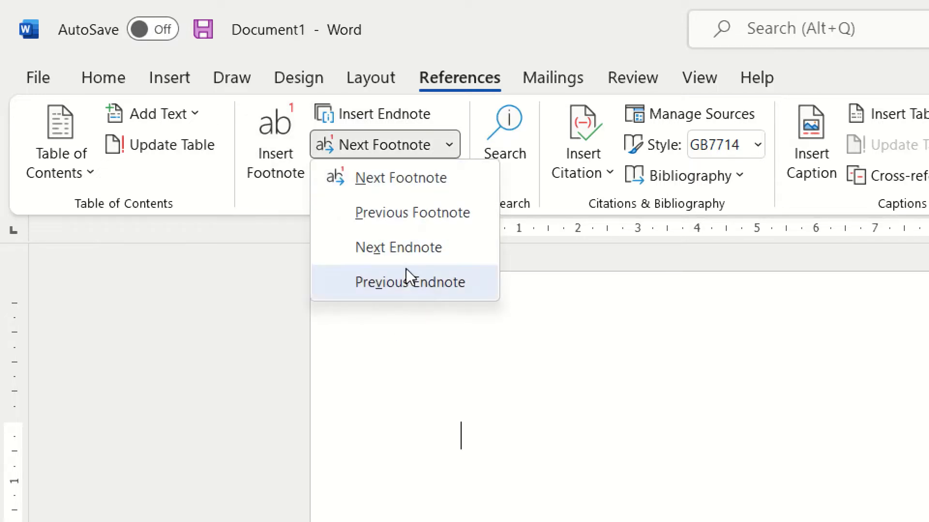
{"action": "left_click", "coordinate": [651, 317]}
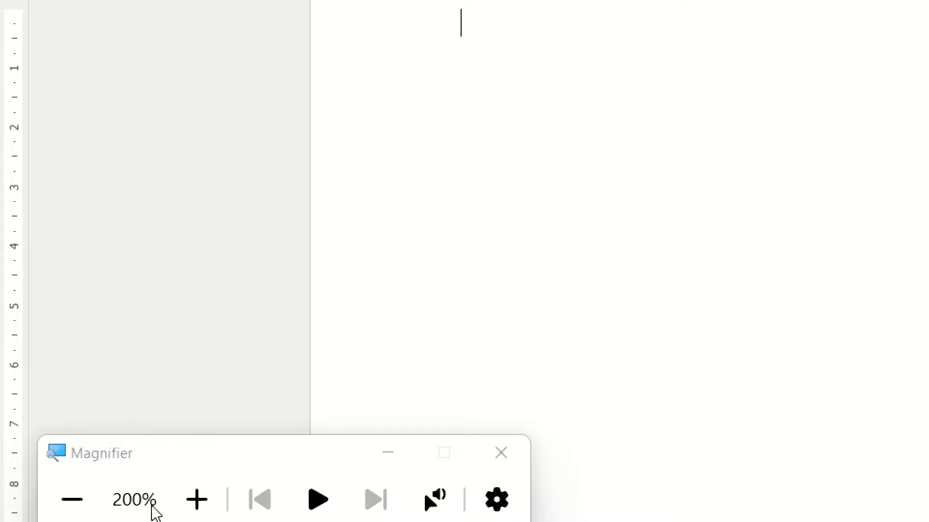
{"action": "left_click", "coordinate": [71, 520]}
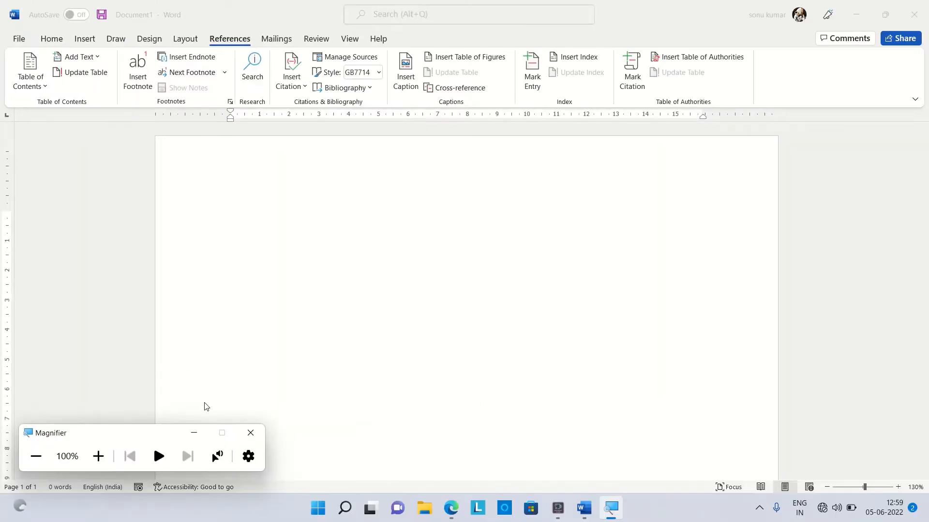
{"action": "left_click", "coordinate": [250, 433]}
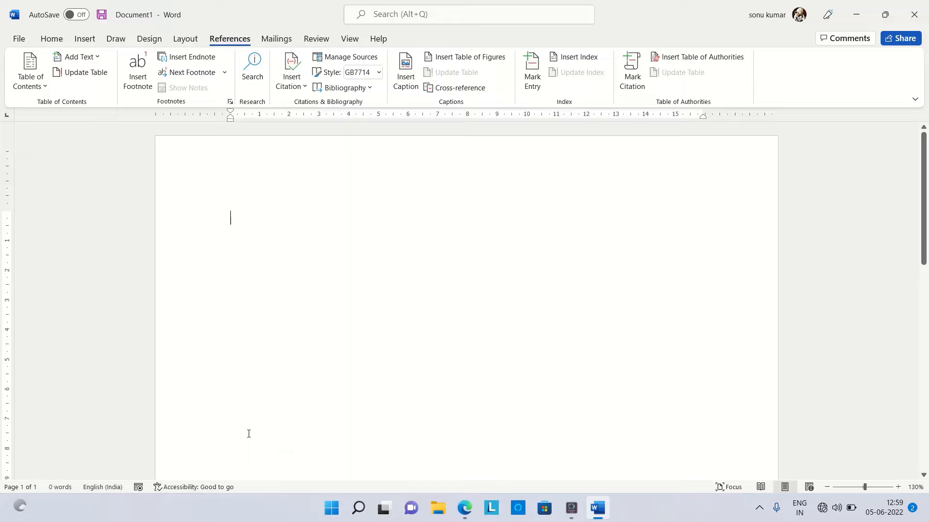
Insert a page break so a second page follows the blank first page
{"action": "key", "text": "ctrl+Return"}
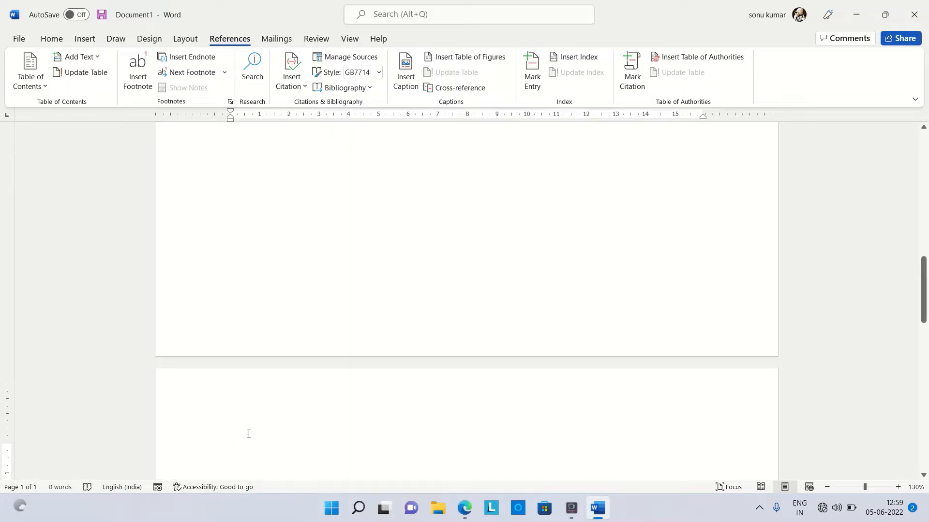
{"action": "scroll", "coordinate": [249, 433], "scroll_direction": "up", "scroll_amount": 10}
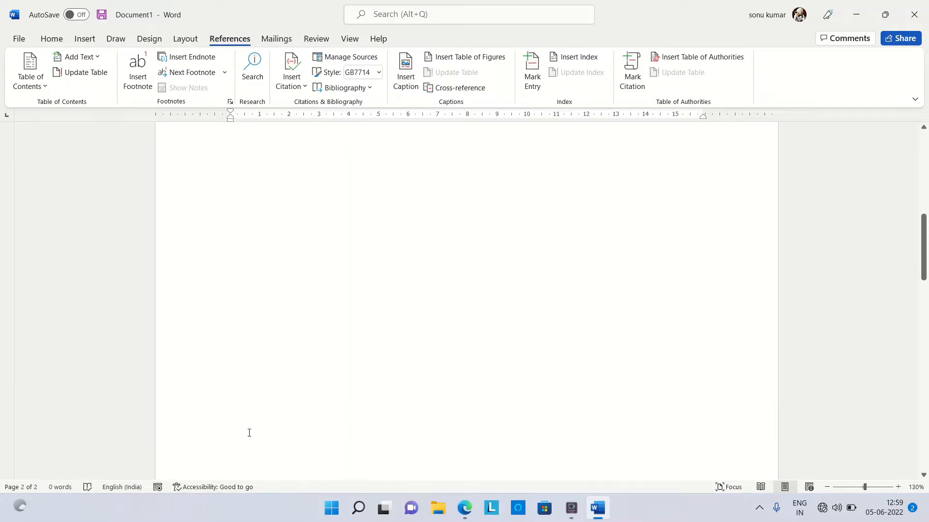
{"action": "scroll", "coordinate": [249, 433], "scroll_direction": "up", "scroll_amount": 3}
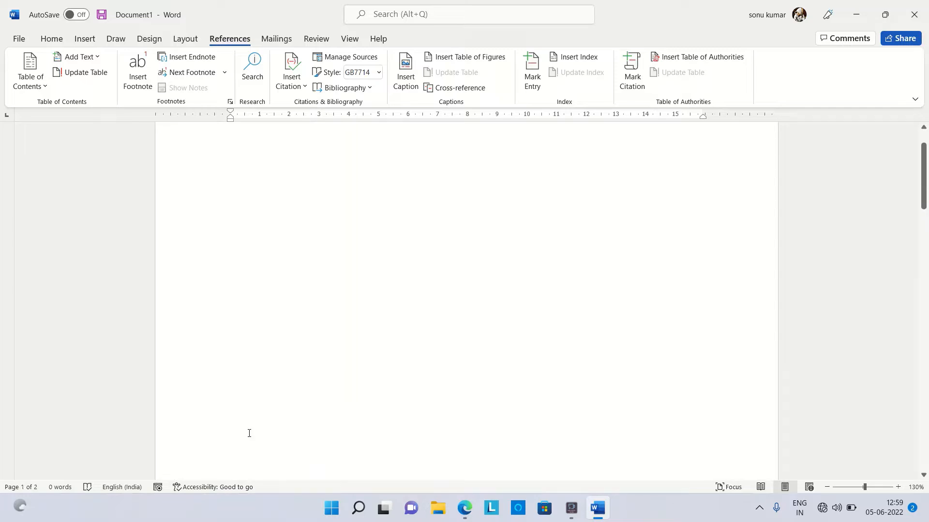
{"action": "scroll", "coordinate": [249, 433], "scroll_direction": "up", "scroll_amount": 2}
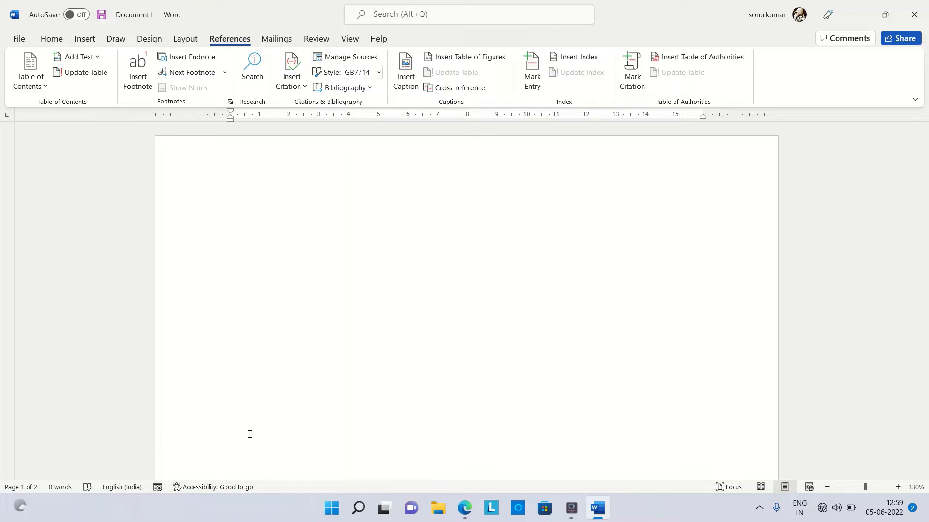
{"action": "scroll", "coordinate": [417, 311], "scroll_direction": "down", "scroll_amount": 10}
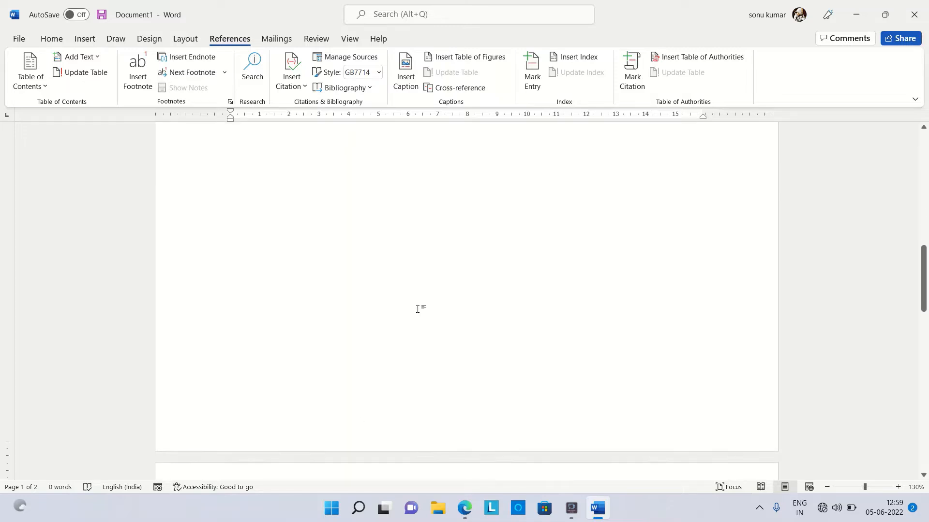
{"action": "scroll", "coordinate": [417, 309], "scroll_direction": "down", "scroll_amount": 4}
{"action": "scroll", "coordinate": [417, 309], "scroll_direction": "up", "scroll_amount": 8}
{"action": "scroll", "coordinate": [419, 308], "scroll_direction": "up", "scroll_amount": 5}
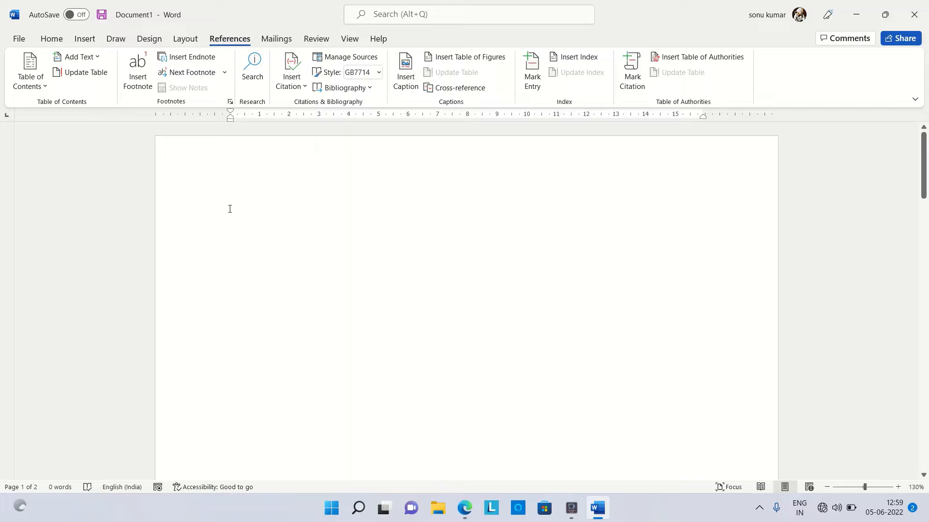
{"action": "left_click", "coordinate": [286, 277]}
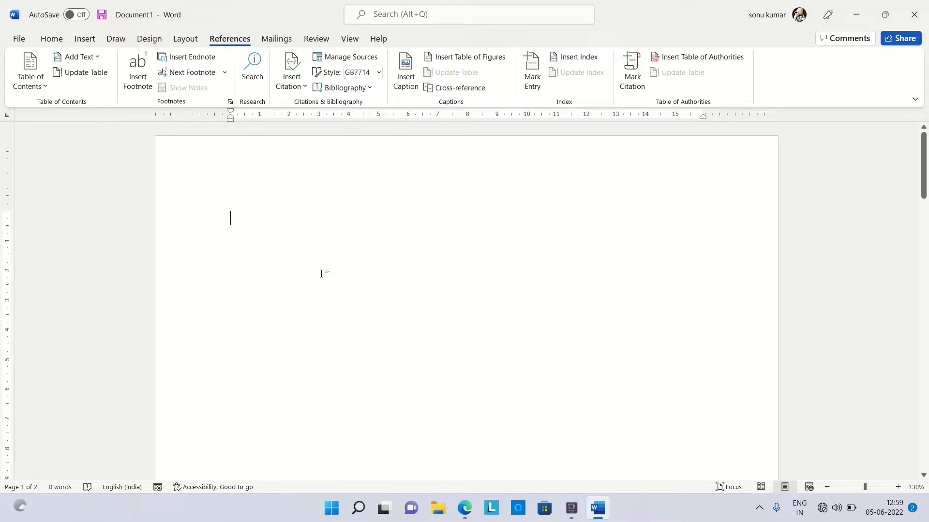
On the second page, enter the heading Computer and generate sample paragraphs below it with =rand()
{"action": "scroll", "coordinate": [356, 300], "scroll_direction": "down", "scroll_amount": 7}
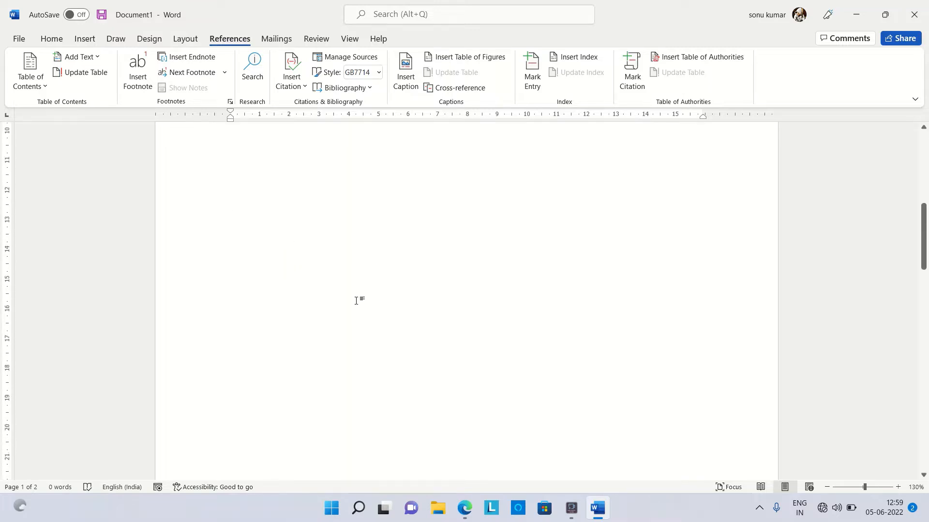
{"action": "scroll", "coordinate": [356, 300], "scroll_direction": "down", "scroll_amount": 8}
{"action": "left_click", "coordinate": [326, 324]}
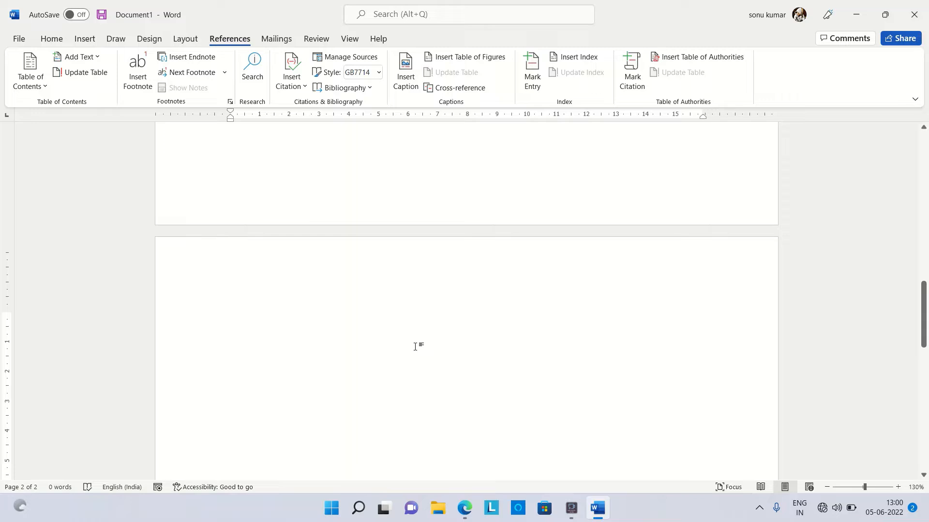
{"action": "type", "text": "com"}
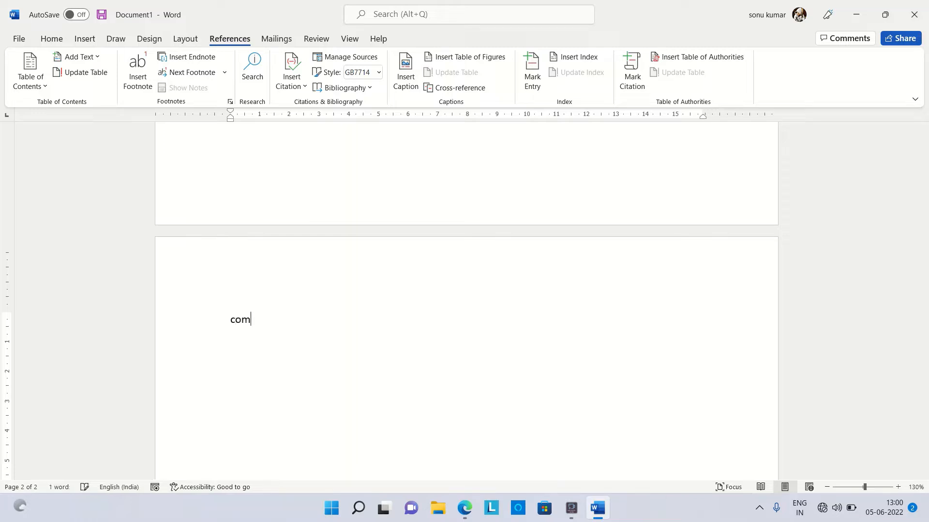
{"action": "type", "text": "puter"}
{"action": "key", "text": "Return"}
{"action": "type", "text": "=ra"}
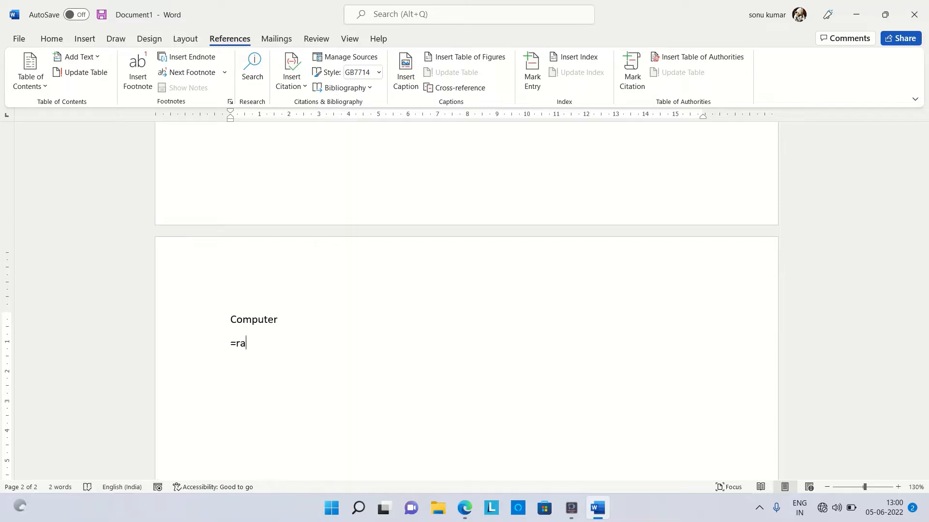
{"action": "type", "text": "nd()"}
{"action": "key", "text": "Return"}
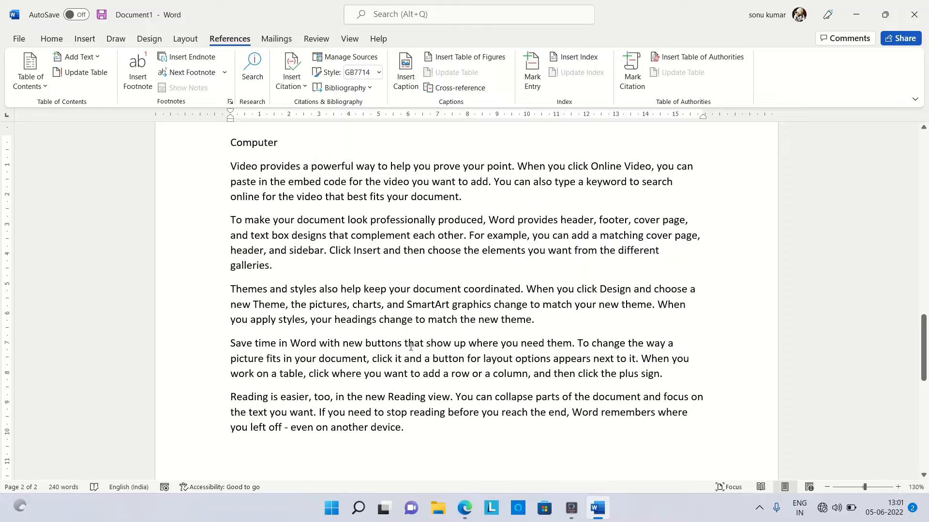
Start a third page, enter the heading Laptop and generate sample paragraphs below it with =rand()
{"action": "key", "text": "ctrl+Return"}
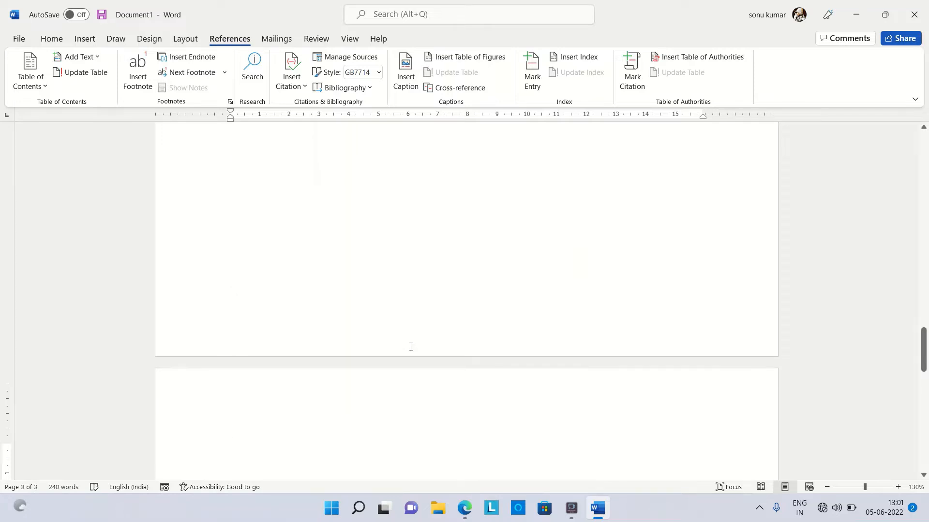
{"action": "type", "text": "laptop"}
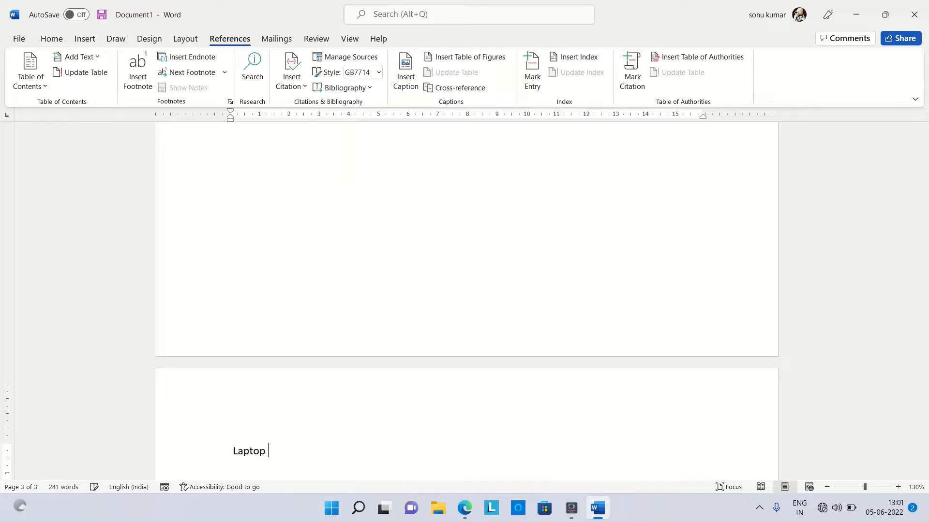
{"action": "key", "text": "Return"}
{"action": "type", "text": "=rand()"}
{"action": "key", "text": "Return"}
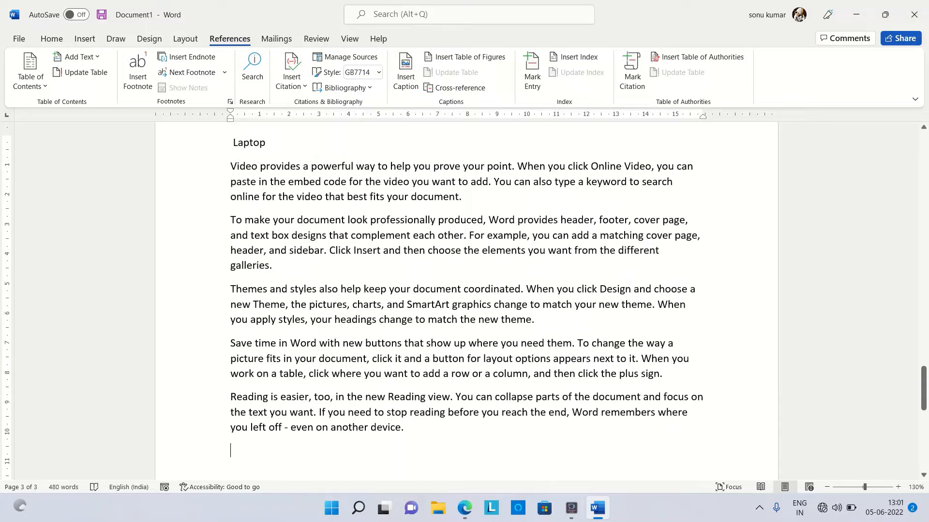
Start a fourth page, enter the heading Intput and generate sample paragraphs below it with =rand()
{"action": "key", "text": "ctrl+Return"}
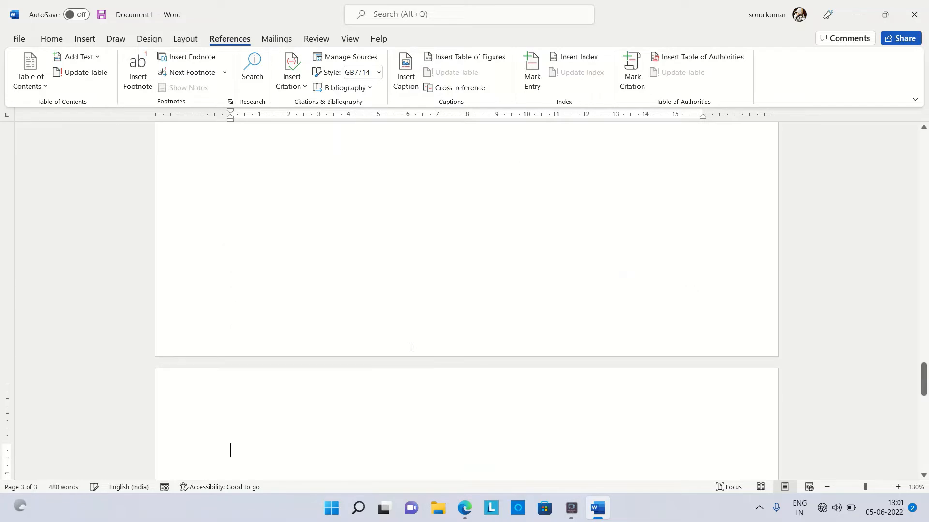
{"action": "type", "text": "intput"}
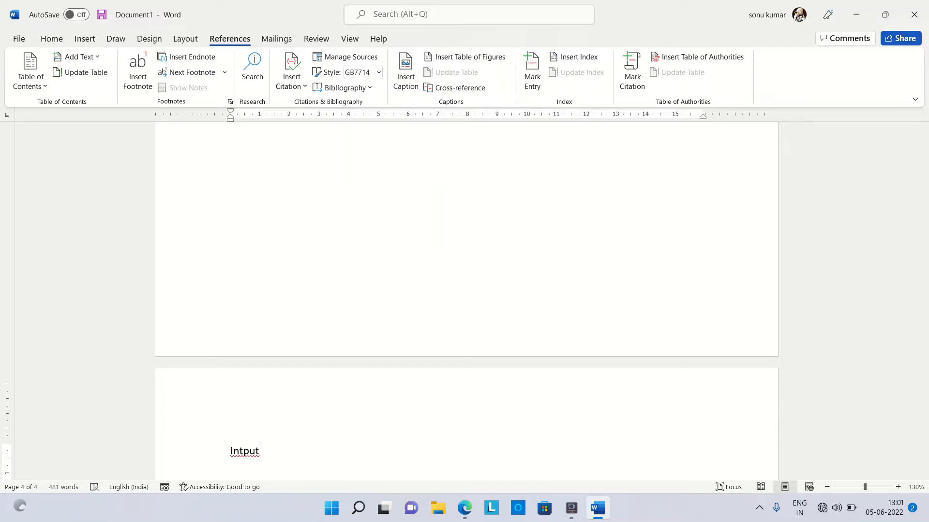
{"action": "key", "text": "Return"}
{"action": "type", "text": "=rand()"}
{"action": "key", "text": "Return"}
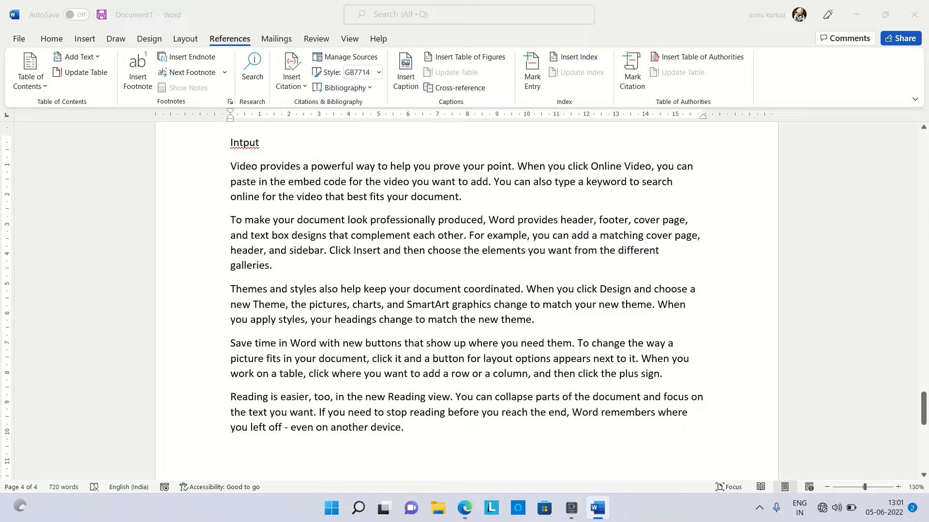
Start a fifth page, enter the heading Output and generate sample paragraphs below it with =rand()
{"action": "left_click", "coordinate": [445, 441]}
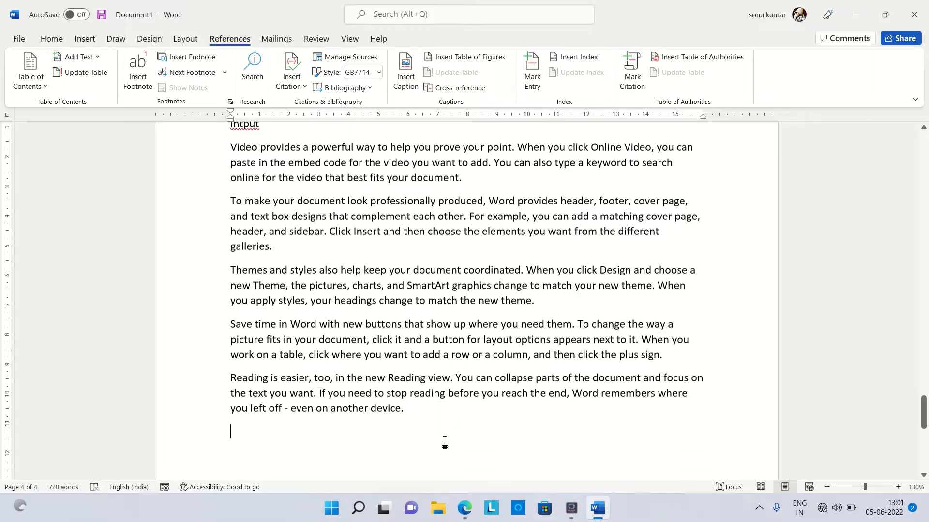
{"action": "scroll", "coordinate": [444, 441], "scroll_direction": "down", "scroll_amount": 1}
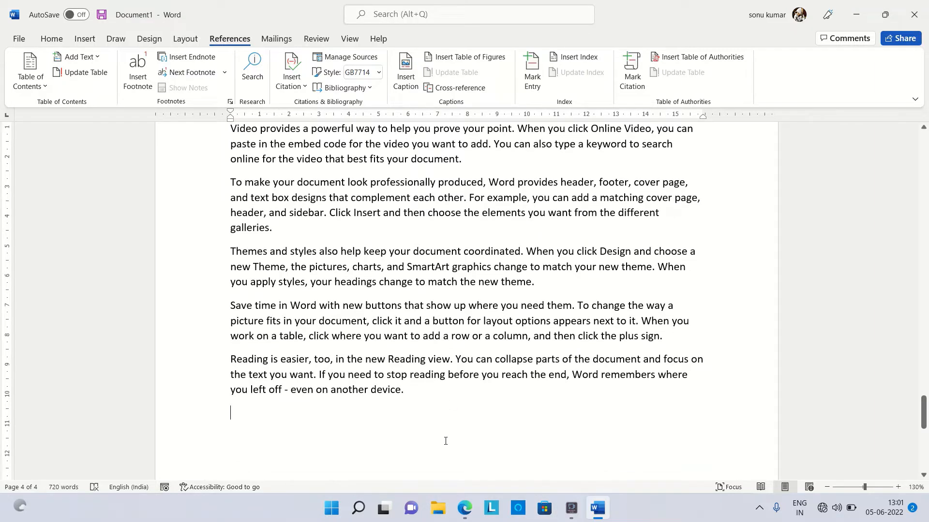
{"action": "key", "text": "ctrl+Return"}
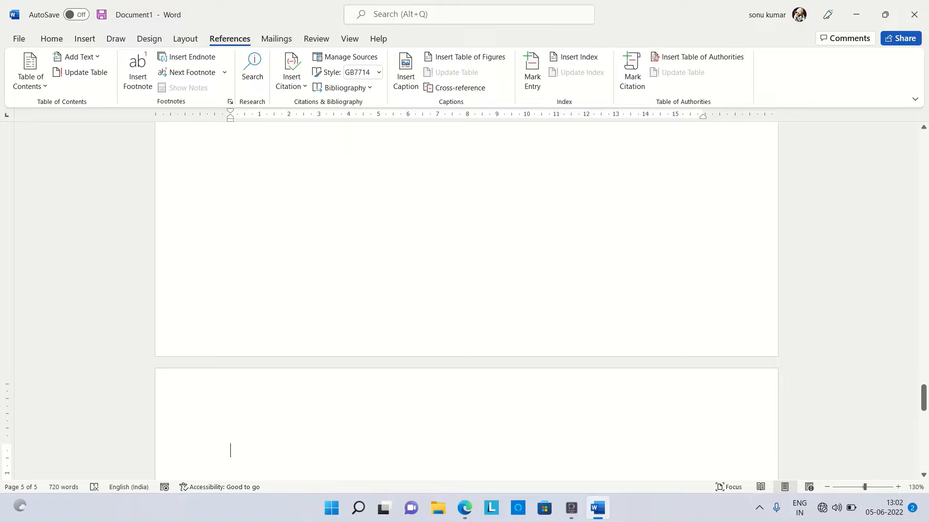
{"action": "type", "text": "output"}
{"action": "type", "text": " ra"}
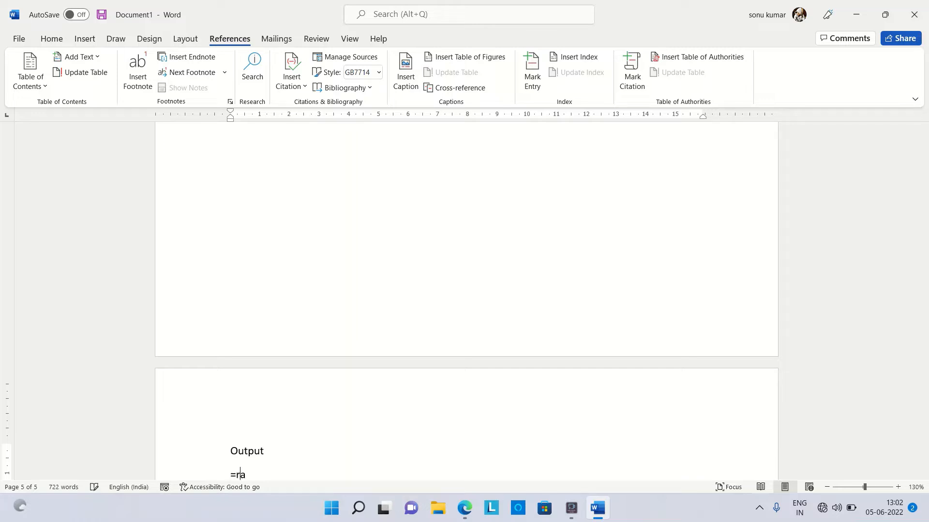
{"action": "type", "text": "nd()"}
{"action": "key", "text": "Return"}
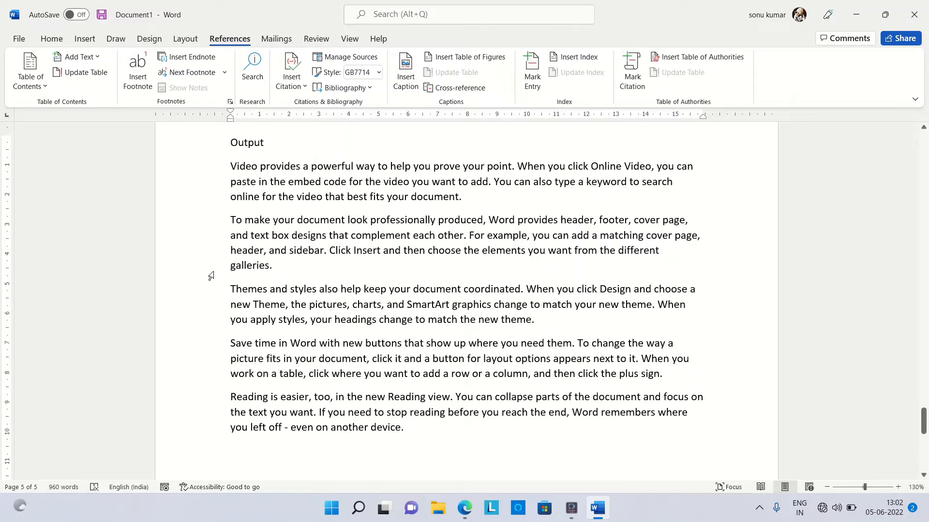
Add the Computer heading on the second page to the table of contents levels as Level 1
{"action": "scroll", "coordinate": [210, 274], "scroll_direction": "up", "scroll_amount": 10}
{"action": "scroll", "coordinate": [211, 275], "scroll_direction": "up", "scroll_amount": 15}
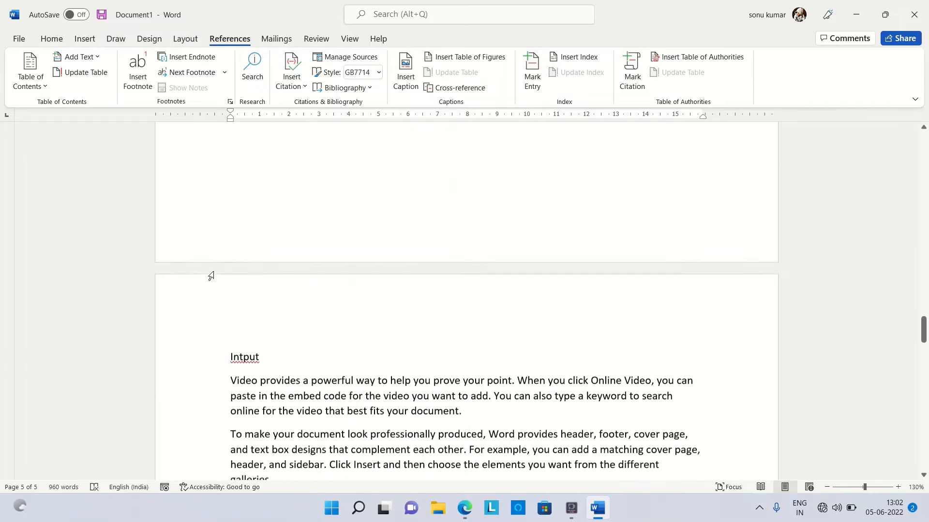
{"action": "scroll", "coordinate": [211, 276], "scroll_direction": "up", "scroll_amount": 15}
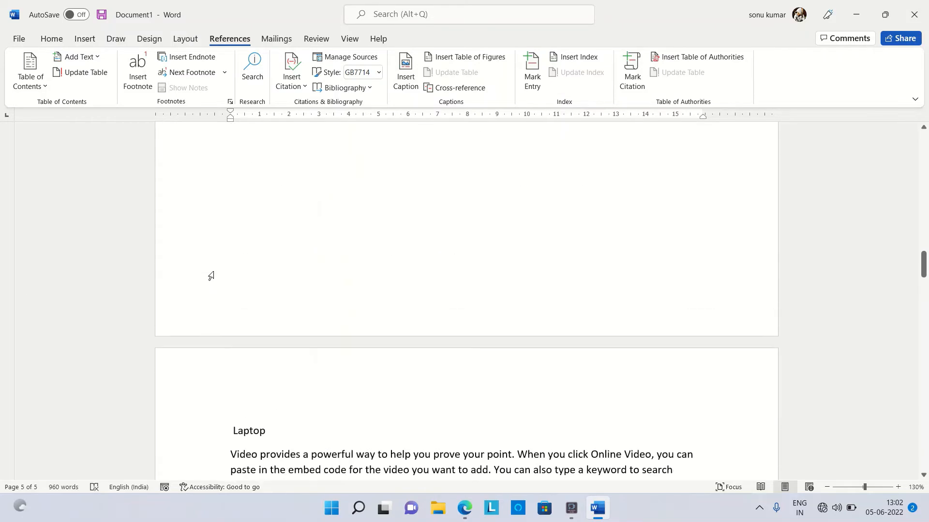
{"action": "scroll", "coordinate": [211, 276], "scroll_direction": "up", "scroll_amount": 2}
{"action": "scroll", "coordinate": [211, 276], "scroll_direction": "down", "scroll_amount": 2}
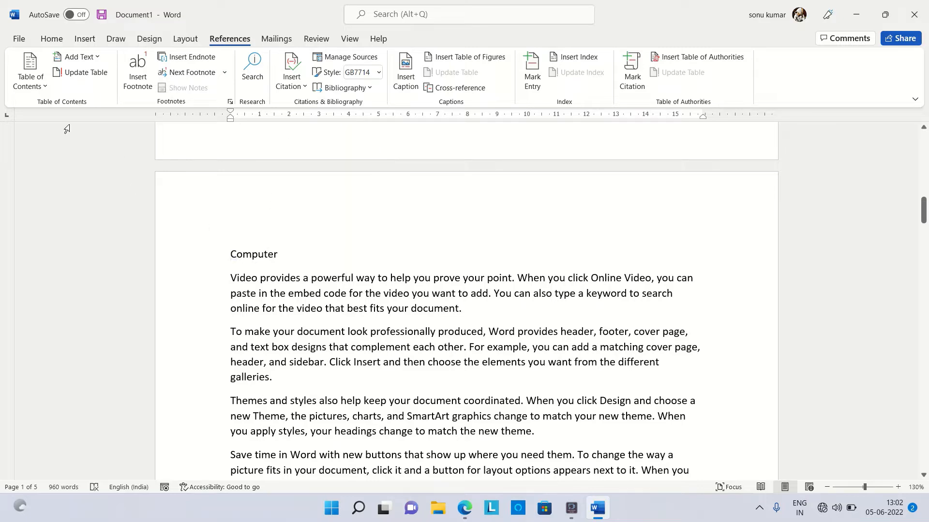
{"action": "left_click", "coordinate": [51, 40]}
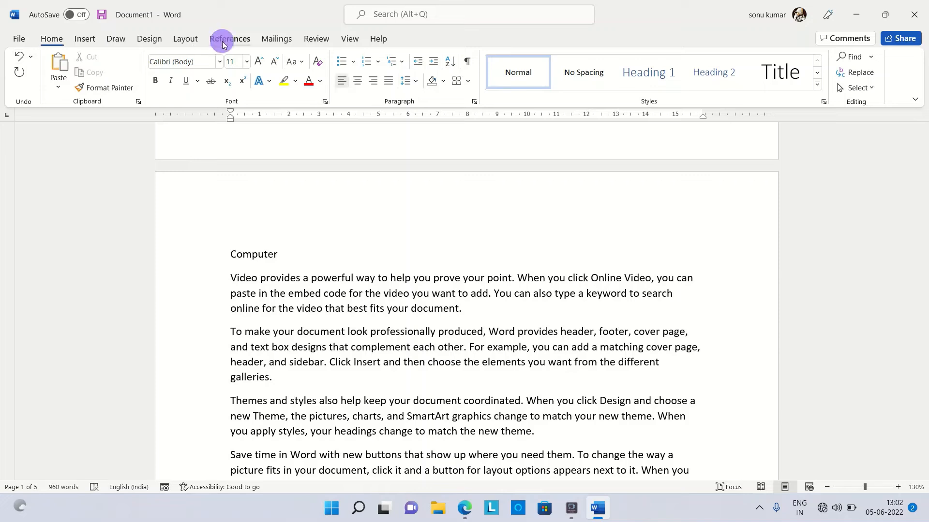
{"action": "left_click", "coordinate": [237, 38]}
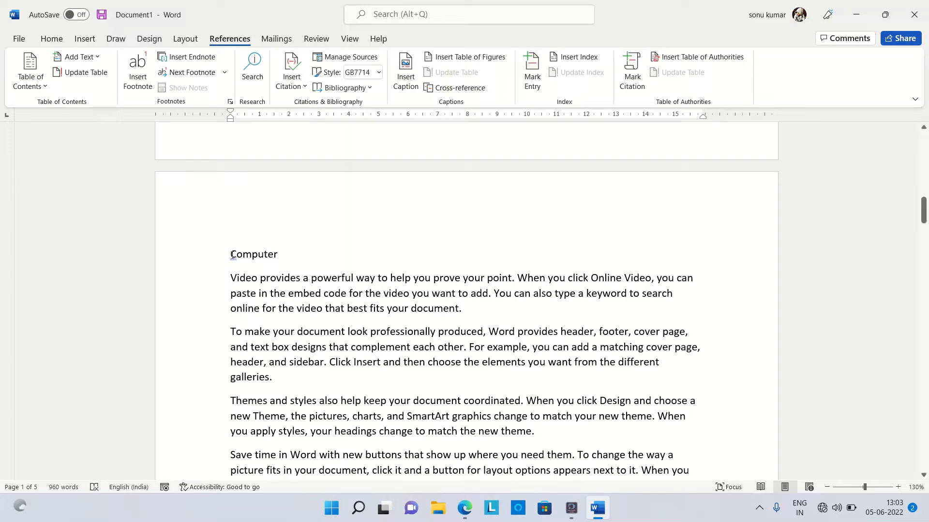
{"action": "left_click", "coordinate": [207, 262]}
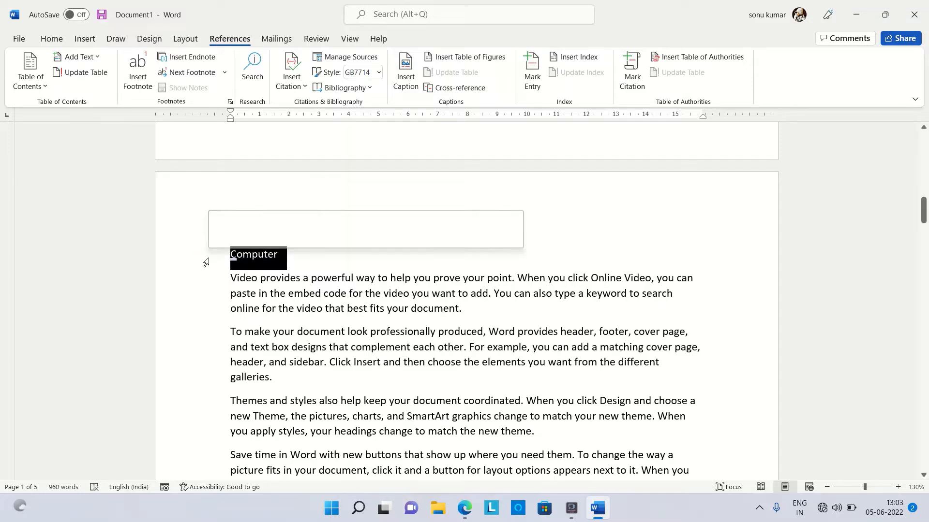
{"action": "left_click", "coordinate": [78, 60]}
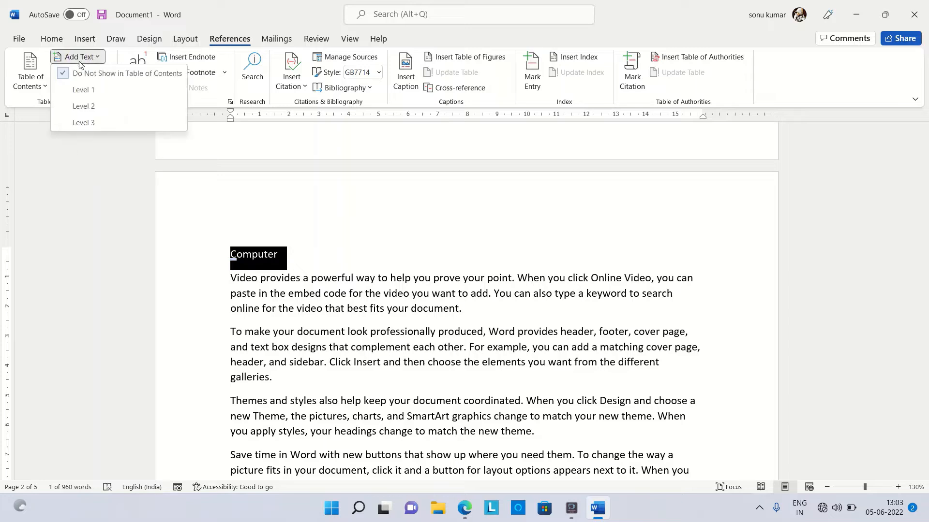
{"action": "left_click", "coordinate": [81, 91]}
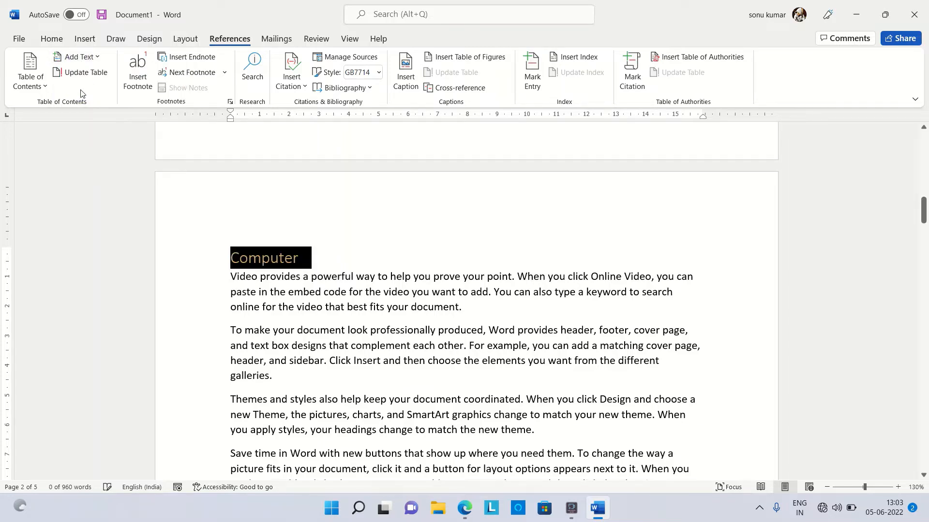
{"action": "left_click", "coordinate": [387, 259]}
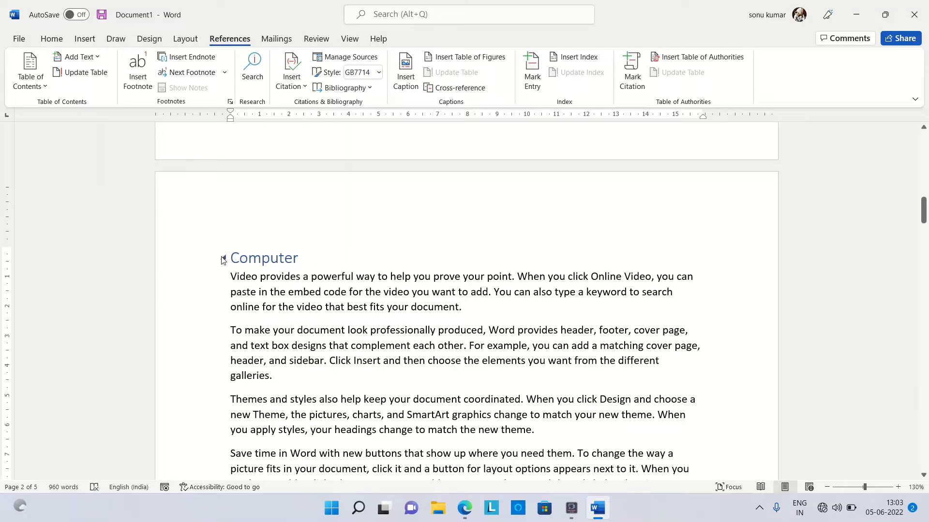
Assign table of contents Level 1 to the Laptop heading on the third page
{"action": "scroll", "coordinate": [251, 266], "scroll_direction": "down", "scroll_amount": 8}
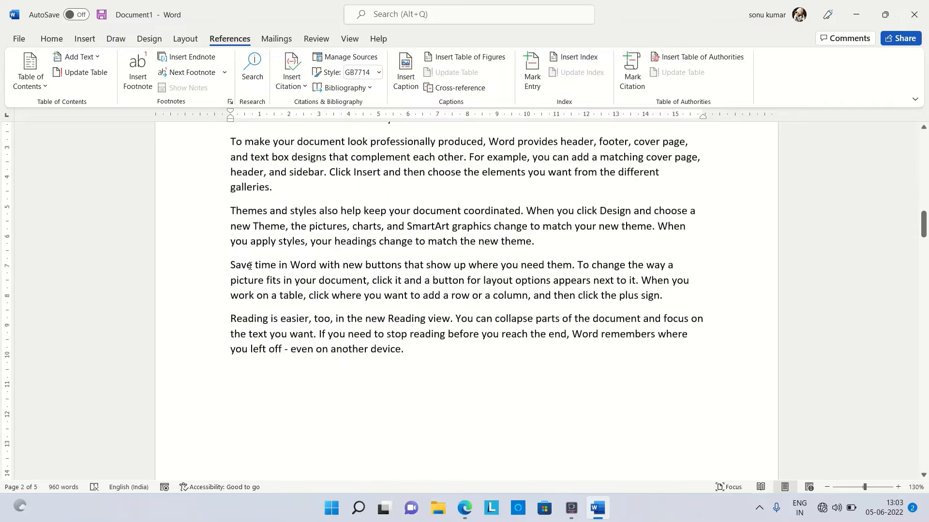
{"action": "scroll", "coordinate": [250, 266], "scroll_direction": "down", "scroll_amount": 10}
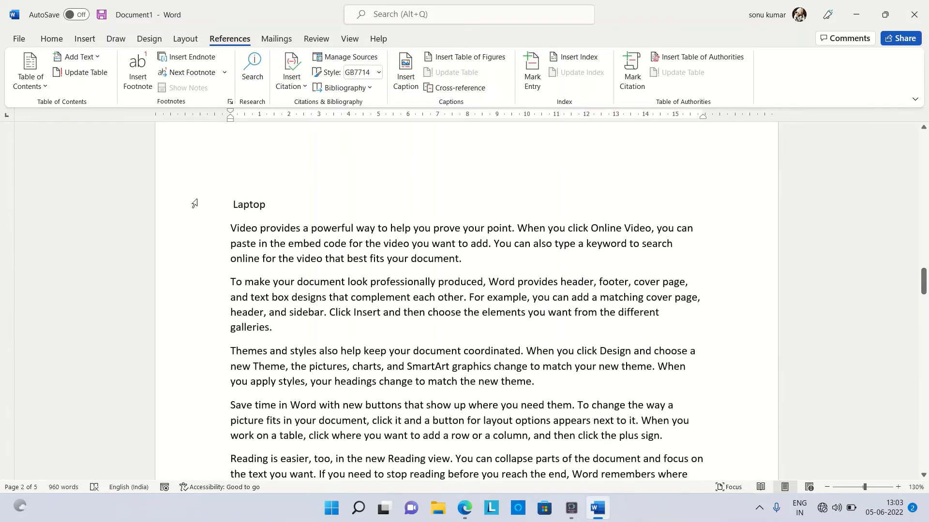
{"action": "left_click", "coordinate": [195, 202]}
{"action": "left_click", "coordinate": [91, 60]}
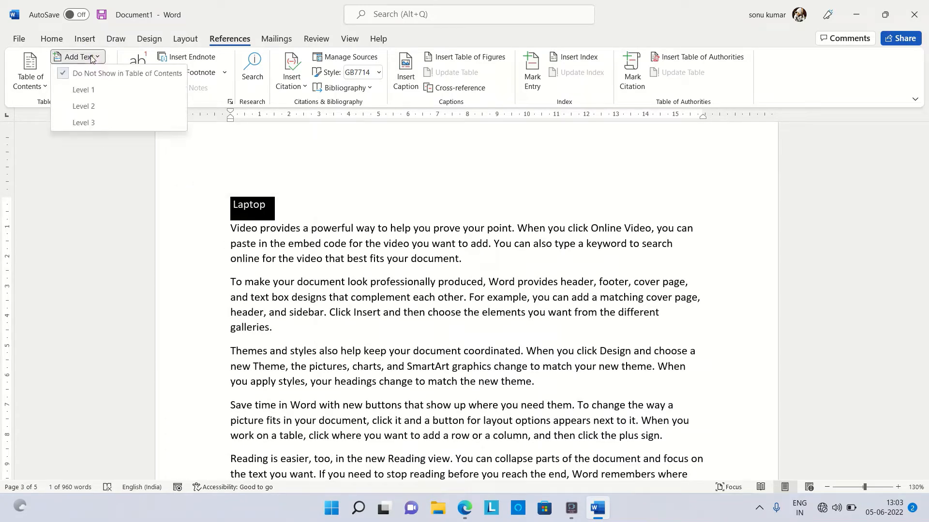
{"action": "left_click", "coordinate": [93, 89]}
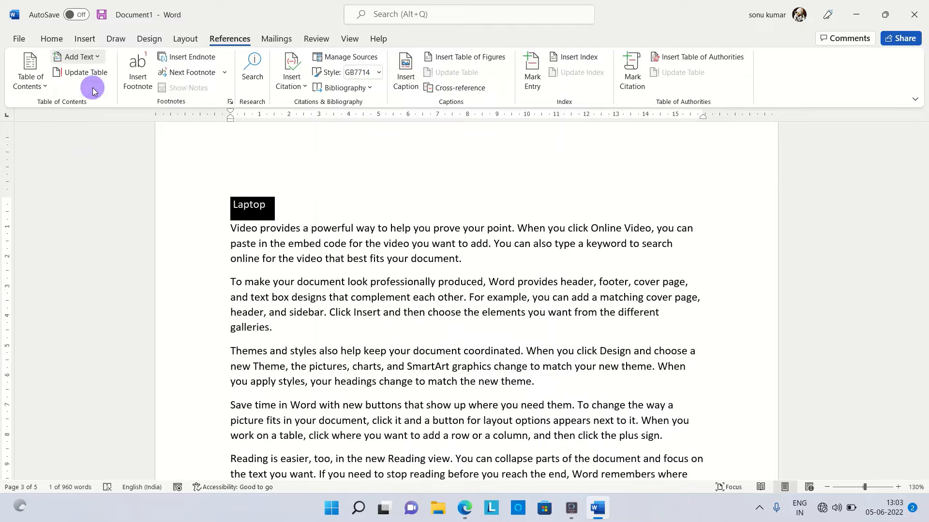
{"action": "left_click", "coordinate": [331, 195]}
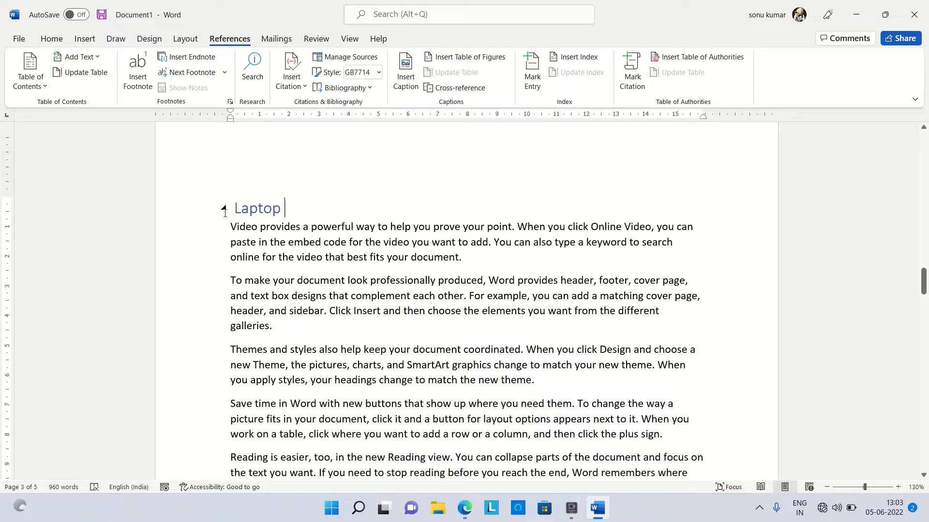
Assign table of contents Level 1 to the Intput heading on the fourth page
{"action": "scroll", "coordinate": [184, 235], "scroll_direction": "down", "scroll_amount": 1}
{"action": "scroll", "coordinate": [188, 235], "scroll_direction": "down", "scroll_amount": 12}
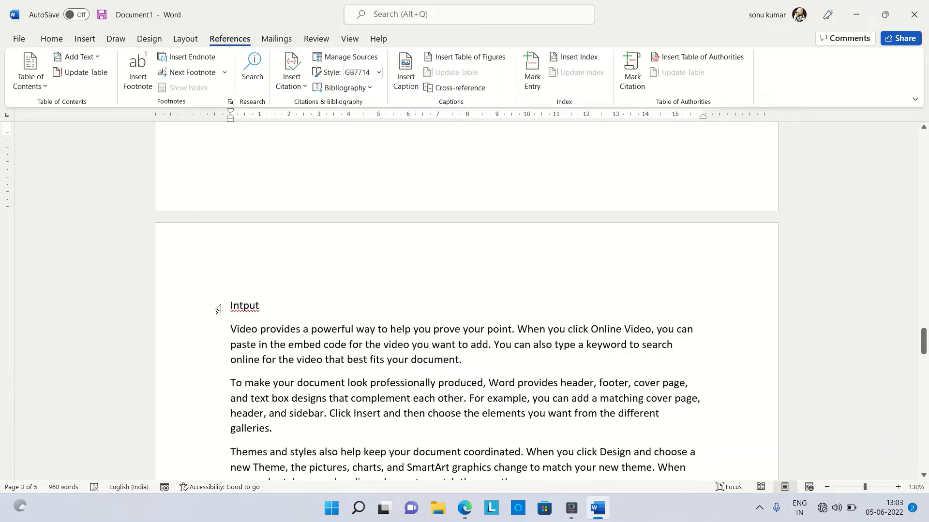
{"action": "left_click", "coordinate": [193, 311]}
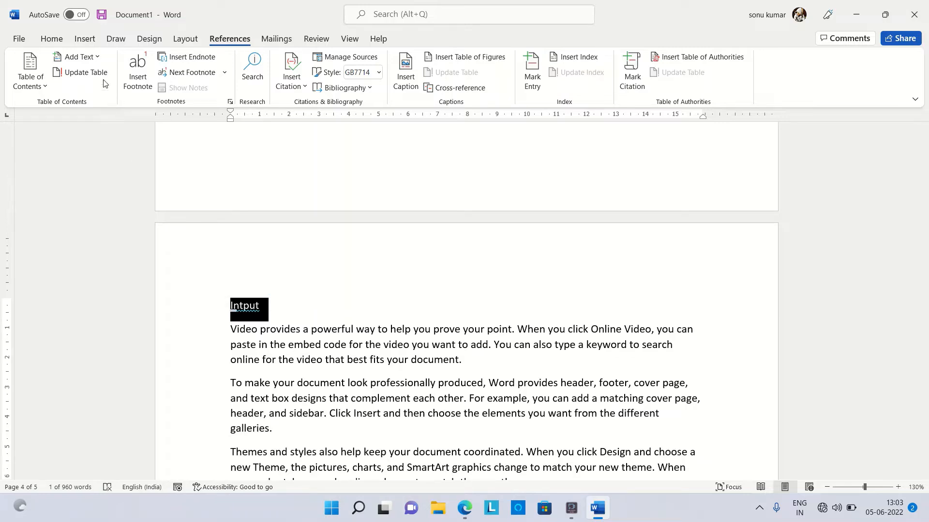
{"action": "left_click", "coordinate": [95, 62]}
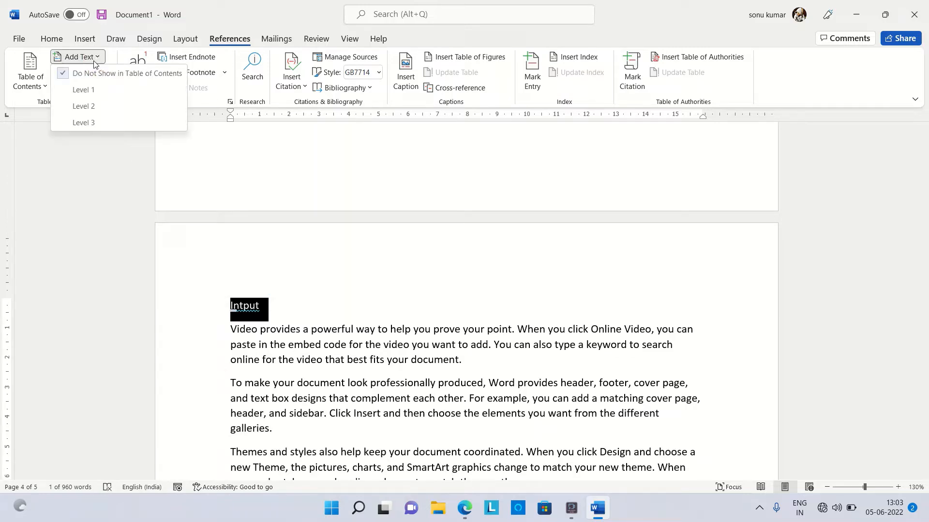
{"action": "left_click", "coordinate": [91, 90]}
Assign table of contents Level 1 to the Output heading on the fifth page
{"action": "scroll", "coordinate": [323, 247], "scroll_direction": "down", "scroll_amount": 1}
{"action": "scroll", "coordinate": [319, 242], "scroll_direction": "down", "scroll_amount": 10}
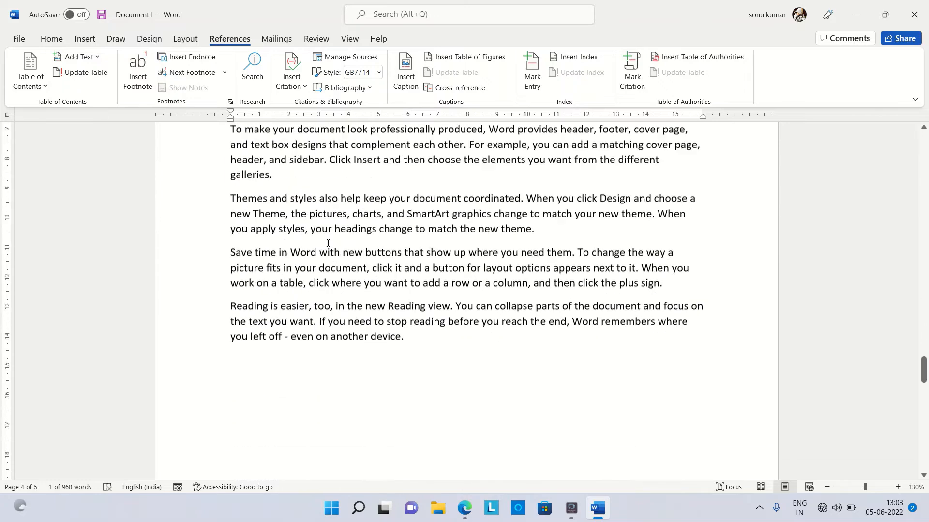
{"action": "scroll", "coordinate": [325, 240], "scroll_direction": "up", "scroll_amount": 9}
{"action": "scroll", "coordinate": [330, 237], "scroll_direction": "down", "scroll_amount": 4}
{"action": "scroll", "coordinate": [191, 151], "scroll_direction": "up", "scroll_amount": 3}
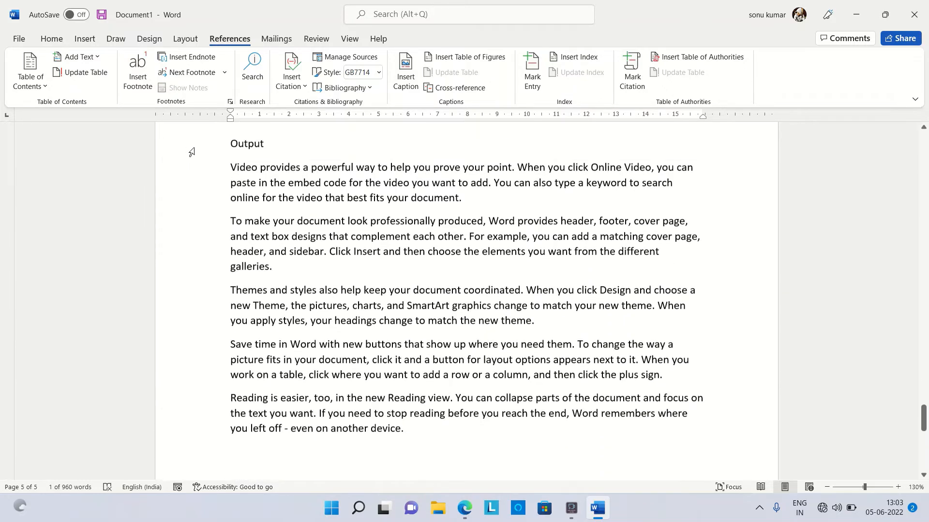
{"action": "left_click", "coordinate": [184, 220]}
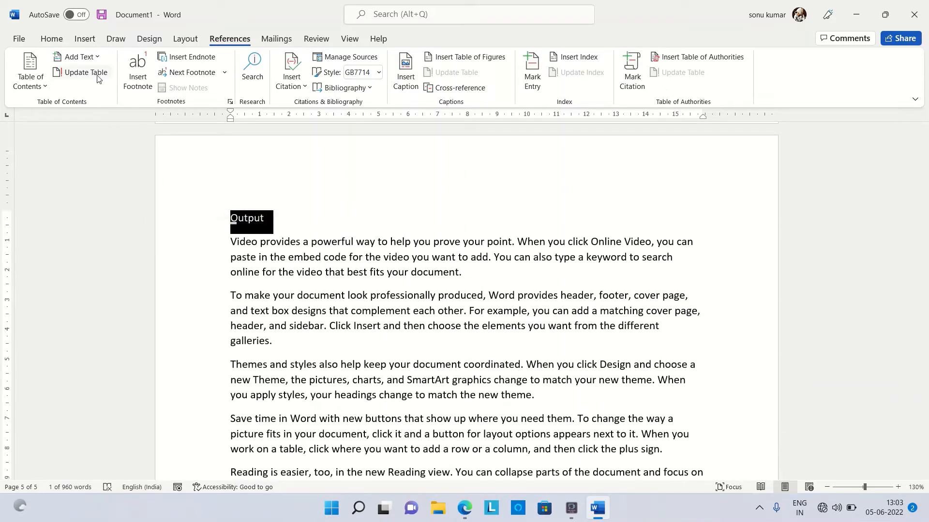
{"action": "left_click", "coordinate": [93, 57]}
{"action": "left_click", "coordinate": [83, 90]}
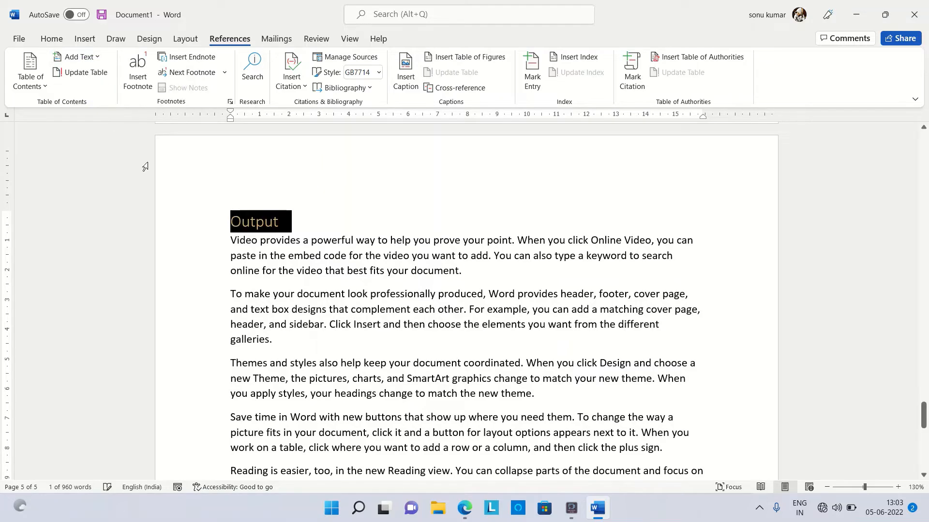
Insert the Automatic Table 1 table of contents at the start of the blank first page
{"action": "scroll", "coordinate": [376, 199], "scroll_direction": "up", "scroll_amount": 3}
{"action": "scroll", "coordinate": [376, 198], "scroll_direction": "up", "scroll_amount": 2}
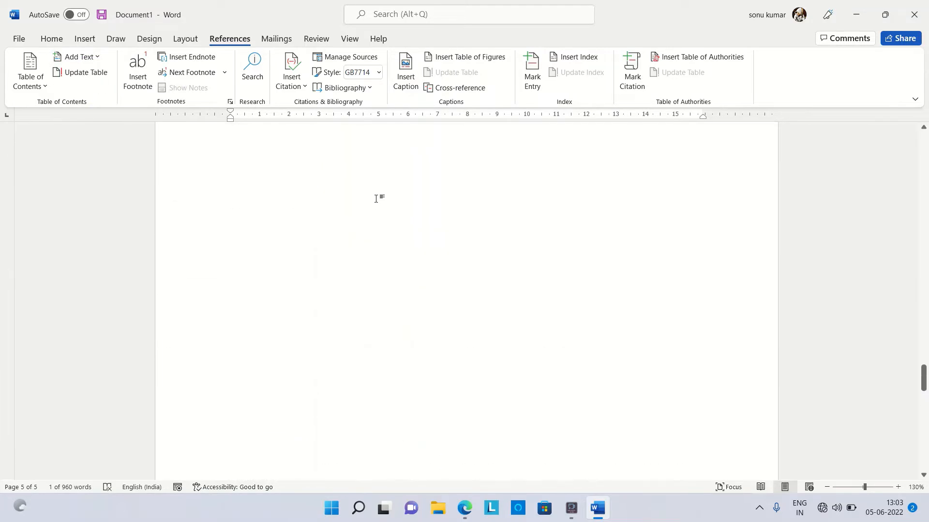
{"action": "scroll", "coordinate": [375, 199], "scroll_direction": "down", "scroll_amount": 6}
{"action": "scroll", "coordinate": [376, 199], "scroll_direction": "up", "scroll_amount": 7}
{"action": "scroll", "coordinate": [376, 198], "scroll_direction": "up", "scroll_amount": 10}
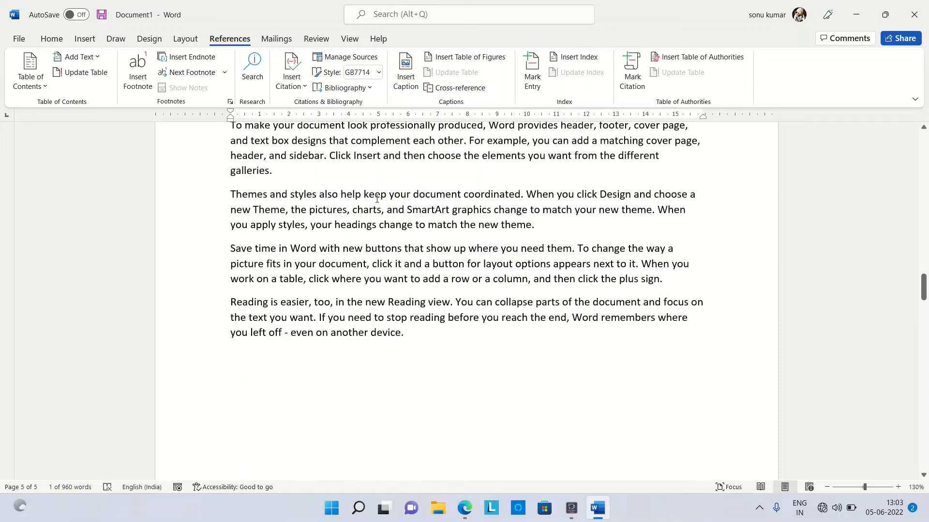
{"action": "scroll", "coordinate": [377, 199], "scroll_direction": "up", "scroll_amount": 12}
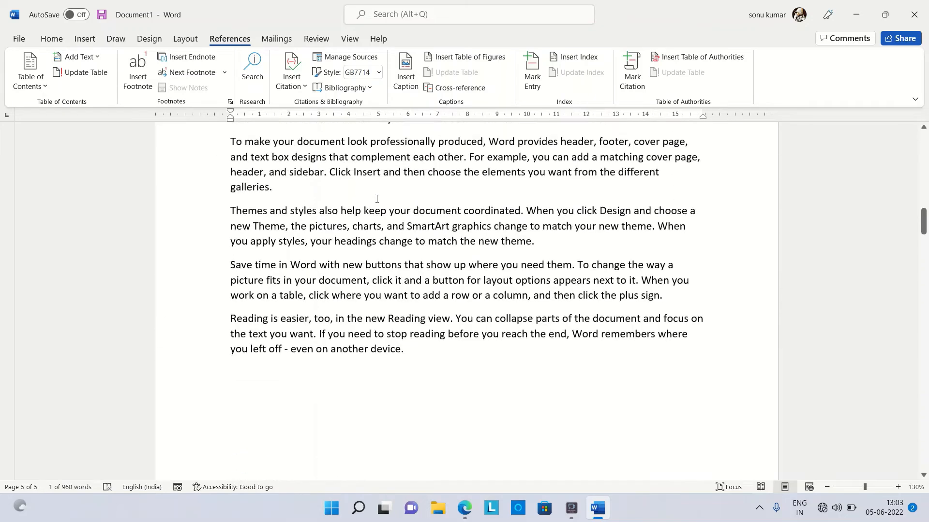
{"action": "scroll", "coordinate": [376, 198], "scroll_direction": "up", "scroll_amount": 3}
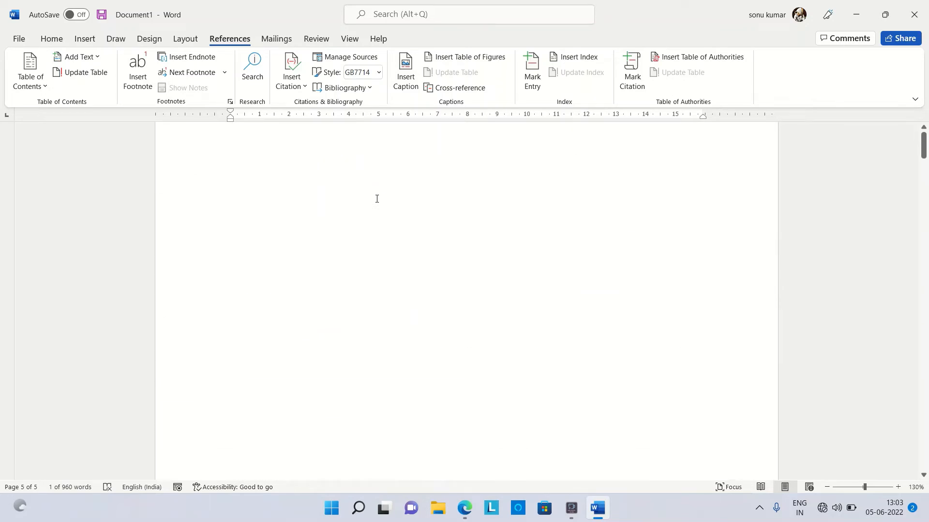
{"action": "left_click", "coordinate": [253, 207]}
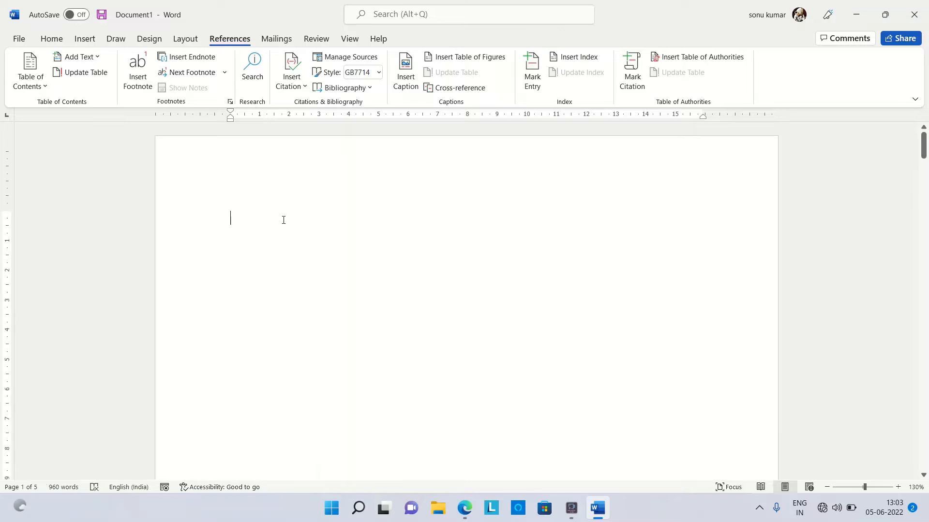
{"action": "left_click", "coordinate": [30, 68]}
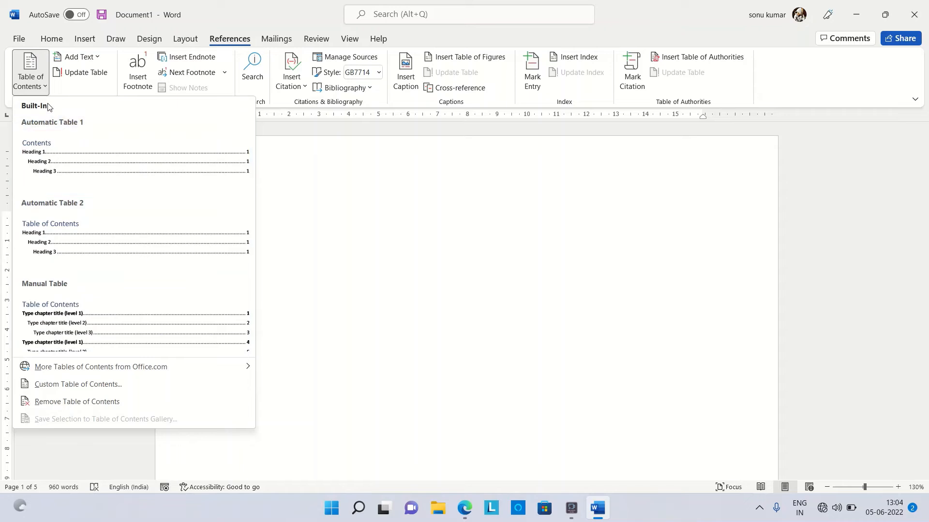
{"action": "left_click", "coordinate": [75, 163]}
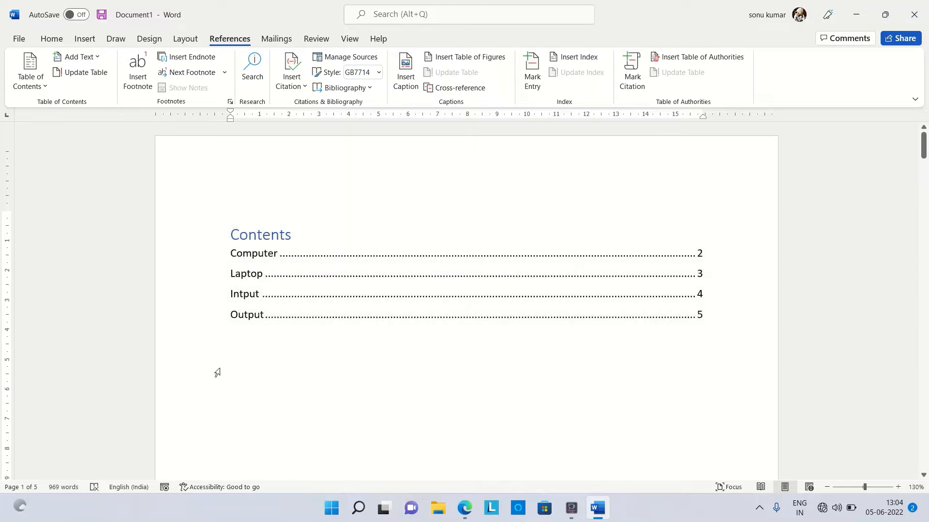
Follow the Computer entry's link in the table of contents to its heading
{"action": "left_click", "coordinate": [193, 253]}
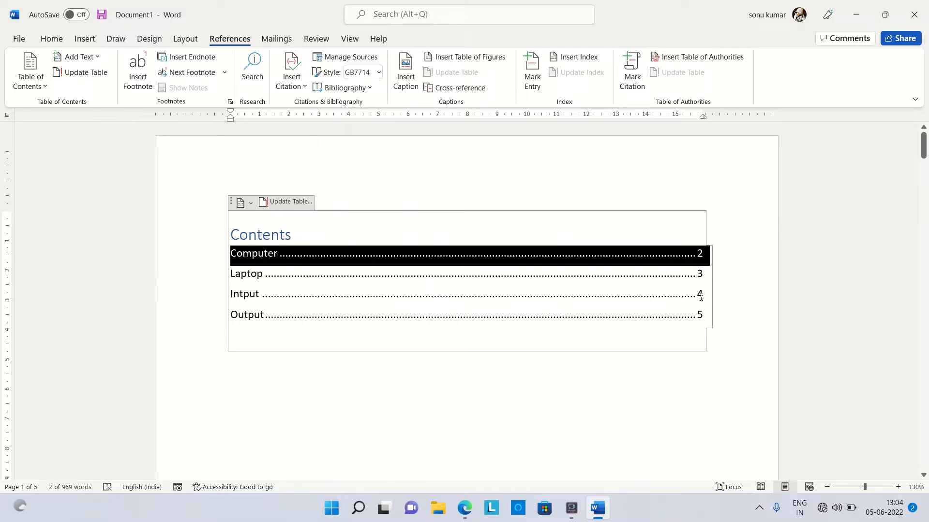
{"action": "left_click", "coordinate": [743, 372]}
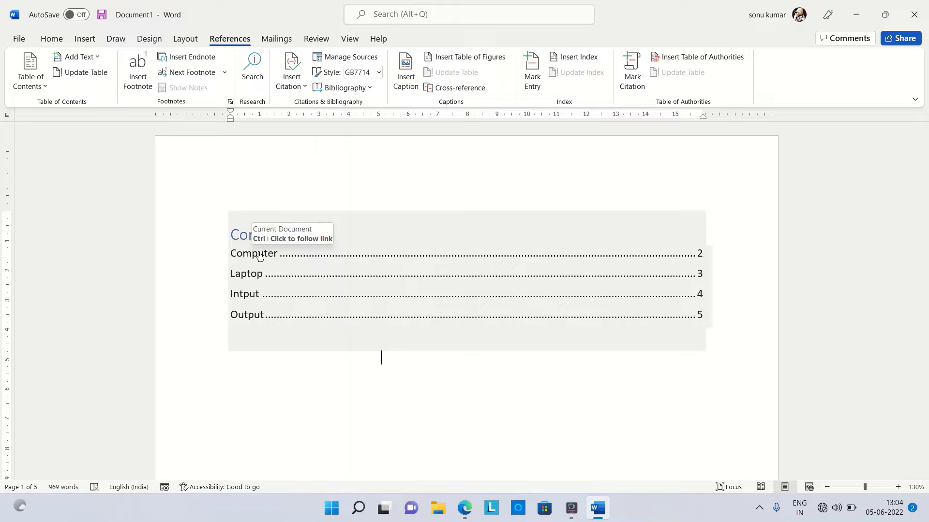
{"action": "left_click", "coordinate": [259, 254], "text": "ctrl"}
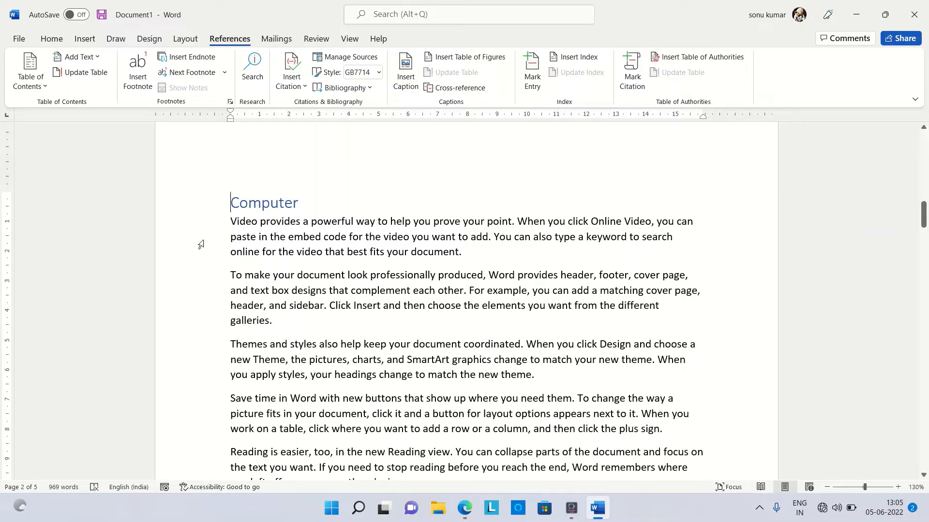
Return to the table of contents and follow the Output entry's link to its heading
{"action": "scroll", "coordinate": [319, 170], "scroll_direction": "up", "scroll_amount": 4}
{"action": "scroll", "coordinate": [319, 170], "scroll_direction": "up", "scroll_amount": 8}
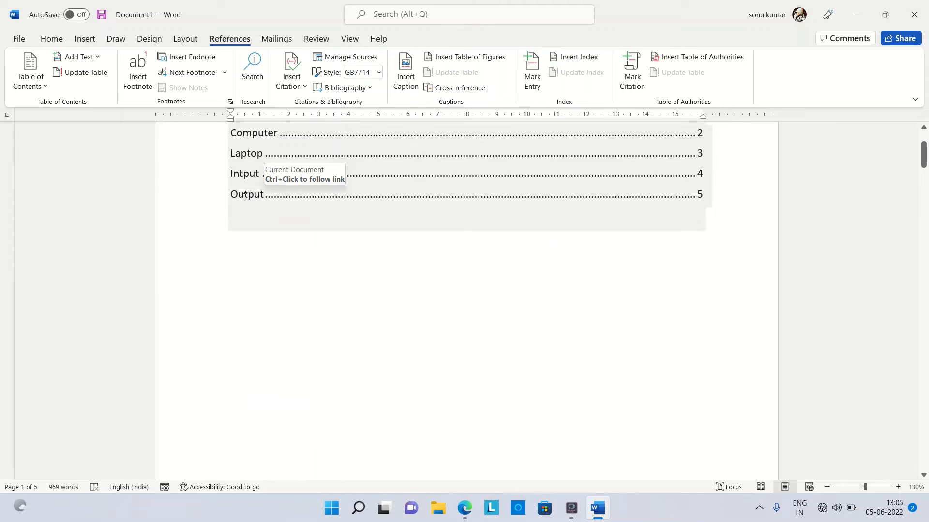
{"action": "left_click", "coordinate": [245, 195], "text": "ctrl"}
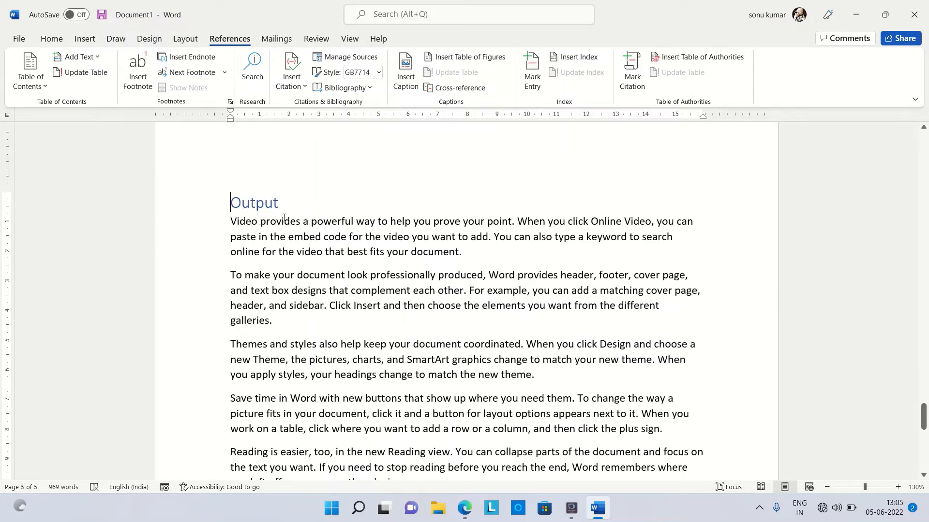
{"action": "scroll", "coordinate": [364, 256], "scroll_direction": "up", "scroll_amount": 15}
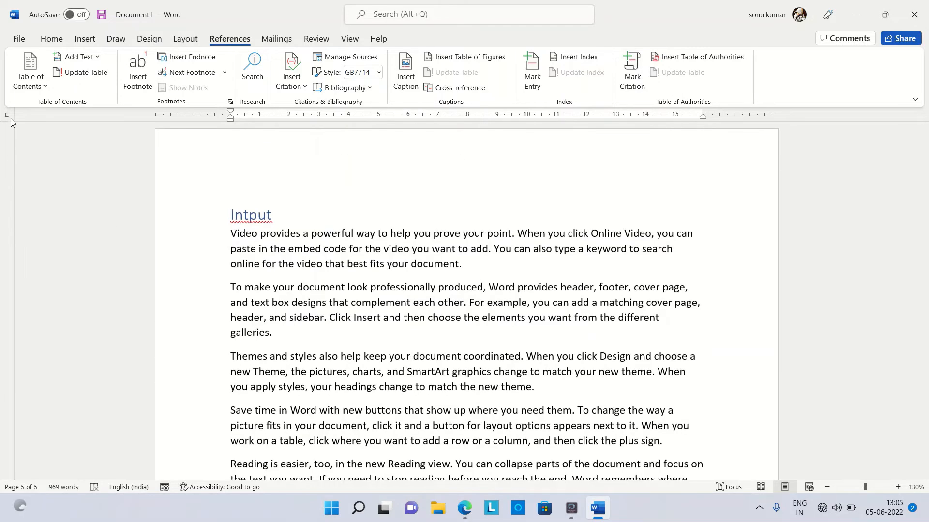
{"action": "left_click", "coordinate": [100, 58]}
{"action": "left_click", "coordinate": [100, 186]}
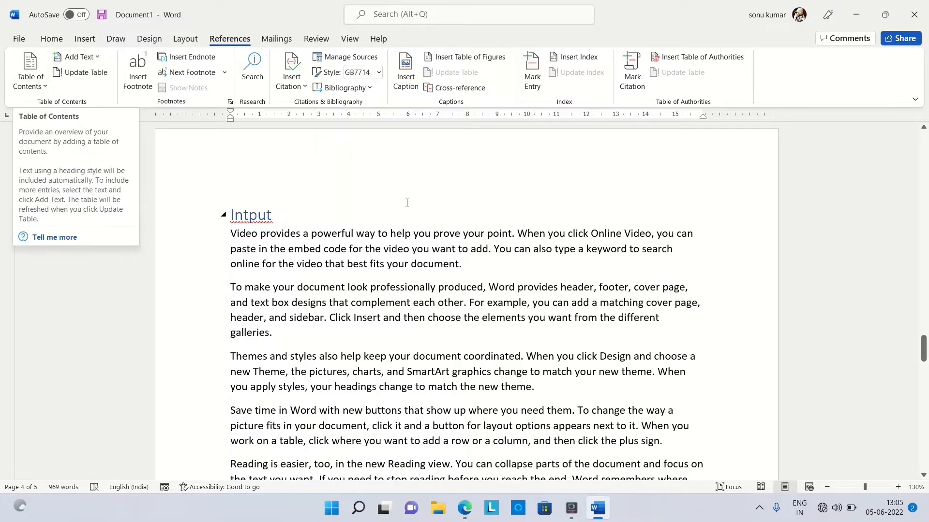
{"action": "scroll", "coordinate": [427, 199], "scroll_direction": "down", "scroll_amount": 8}
{"action": "scroll", "coordinate": [427, 199], "scroll_direction": "down", "scroll_amount": 5}
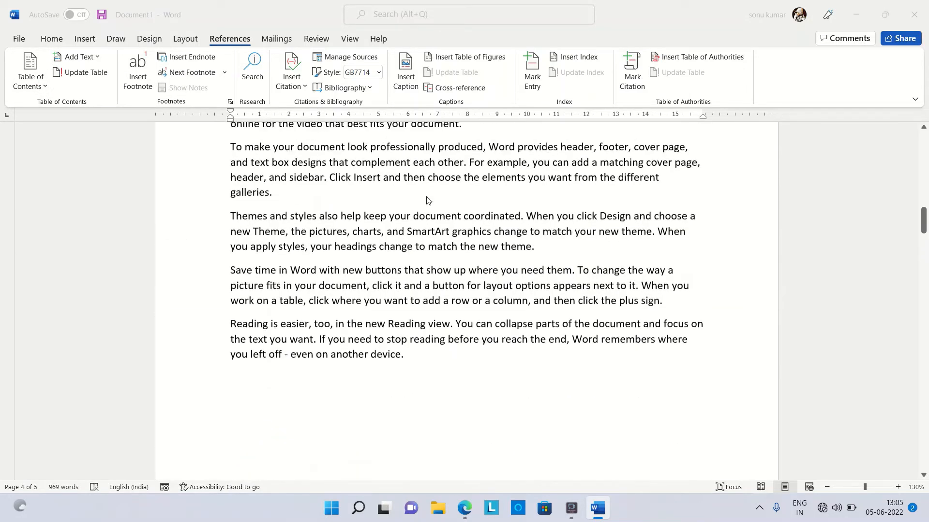
Insert a page break directly before the Computer heading to add a blank page after the table of contents
{"action": "key", "text": "ctrl+Home"}
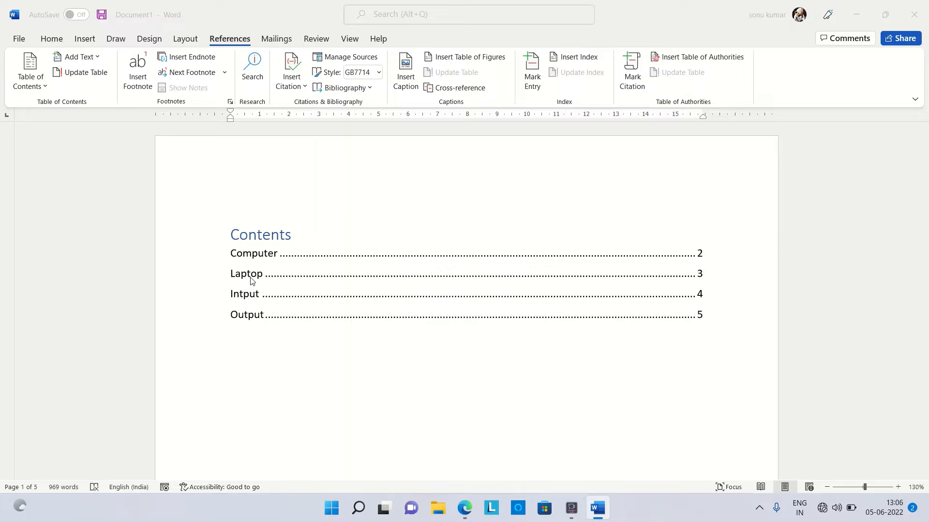
{"action": "scroll", "coordinate": [261, 387], "scroll_direction": "down", "scroll_amount": 6}
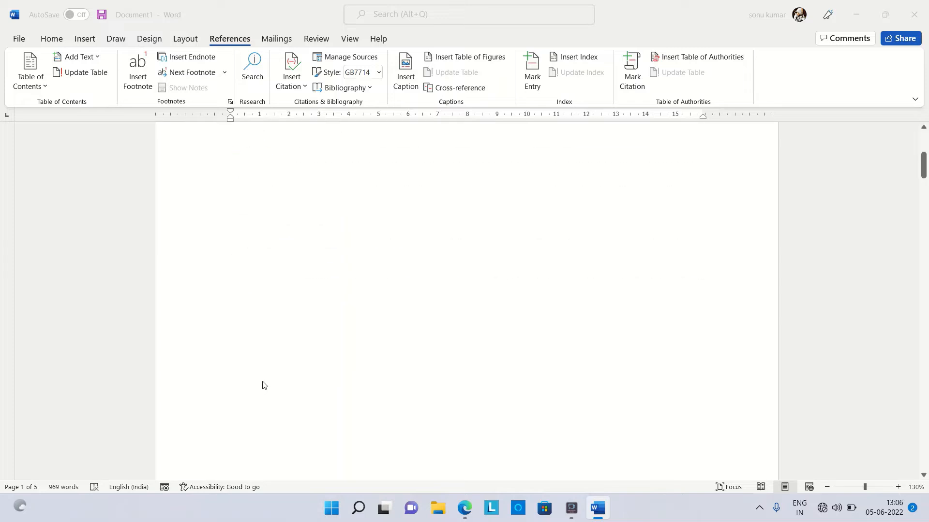
{"action": "scroll", "coordinate": [267, 382], "scroll_direction": "down", "scroll_amount": 5}
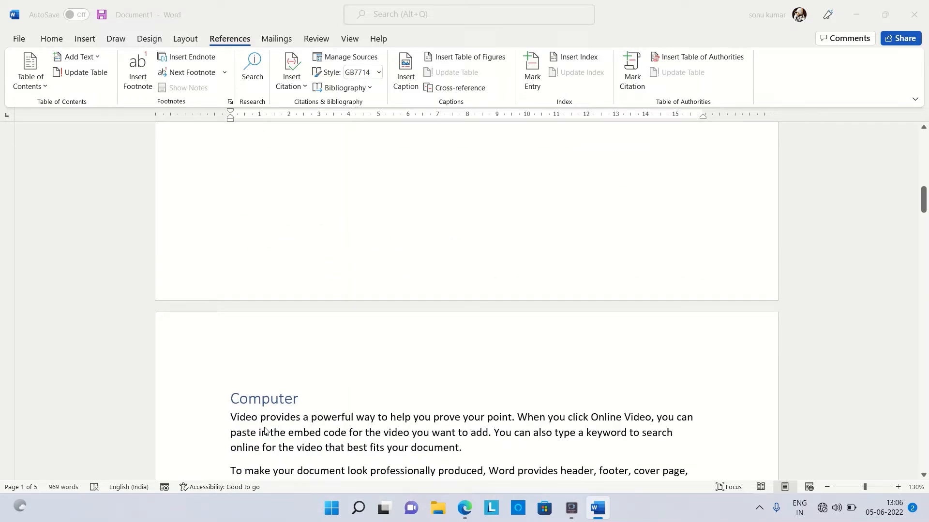
{"action": "left_click", "coordinate": [232, 403]}
{"action": "left_click", "coordinate": [232, 401]}
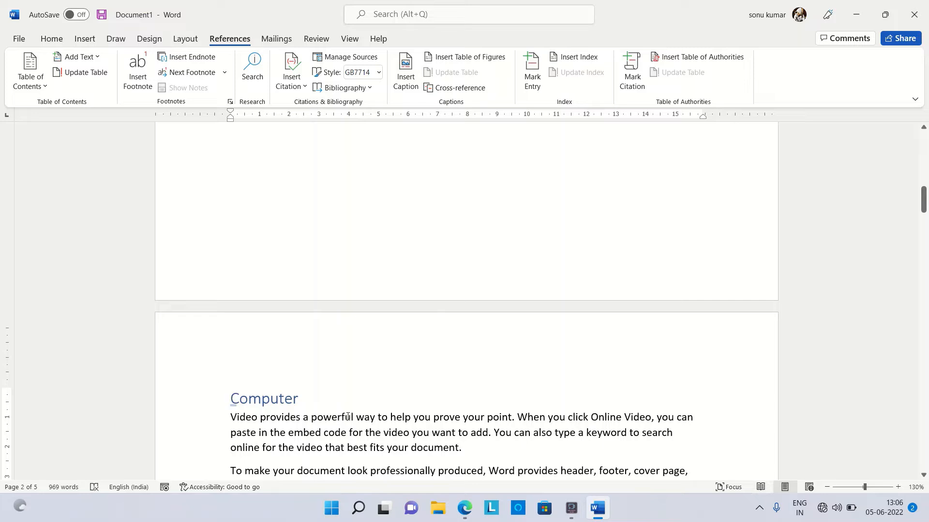
{"action": "key", "text": "ctrl+Return"}
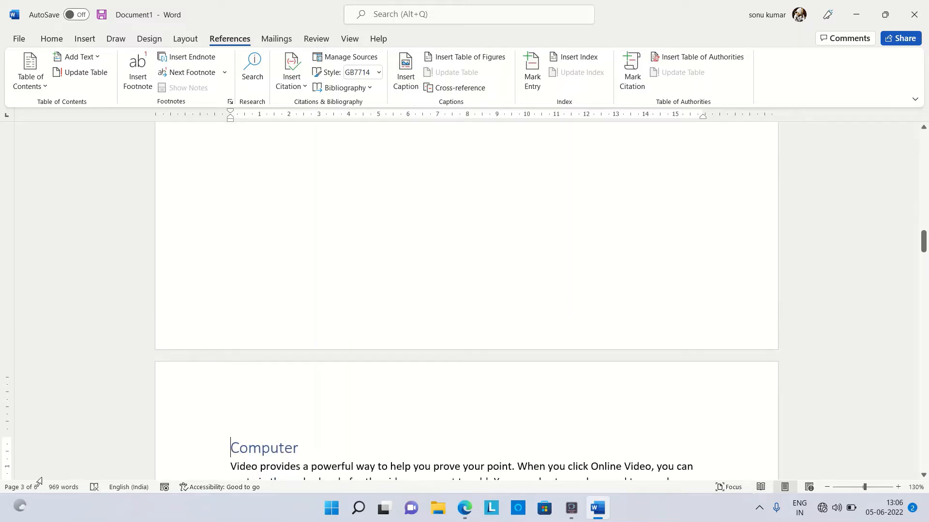
Open Magnifier, examine the document's page number at 200% magnification, and close Magnifier
{"action": "left_click", "coordinate": [358, 508]}
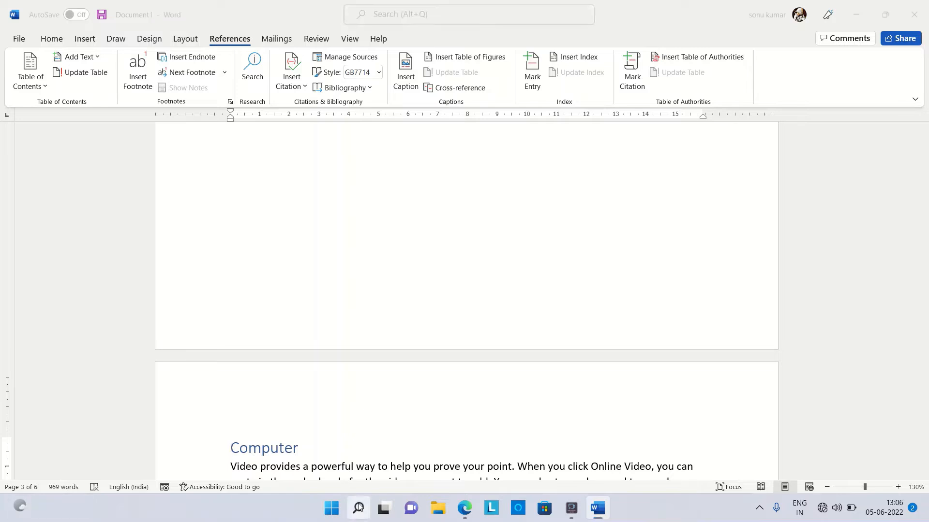
{"action": "left_click", "coordinate": [287, 359]}
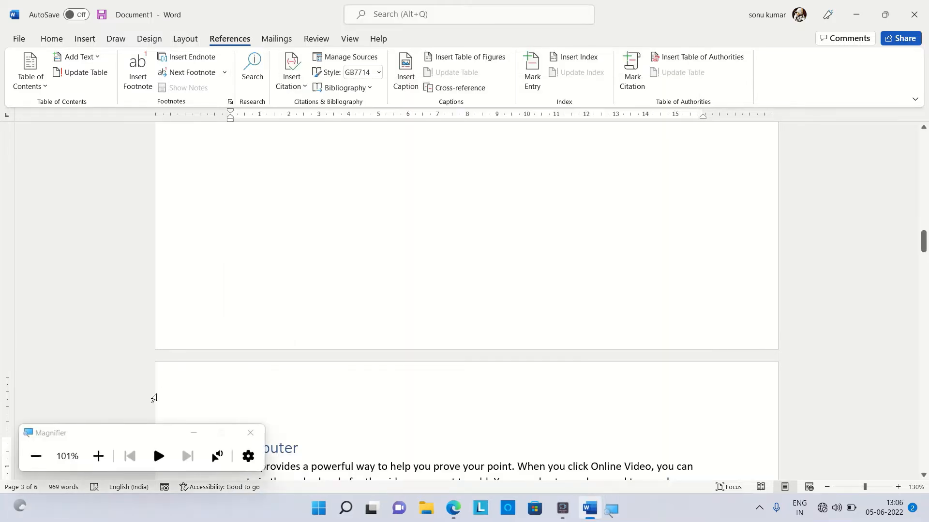
{"action": "left_click", "coordinate": [141, 409]}
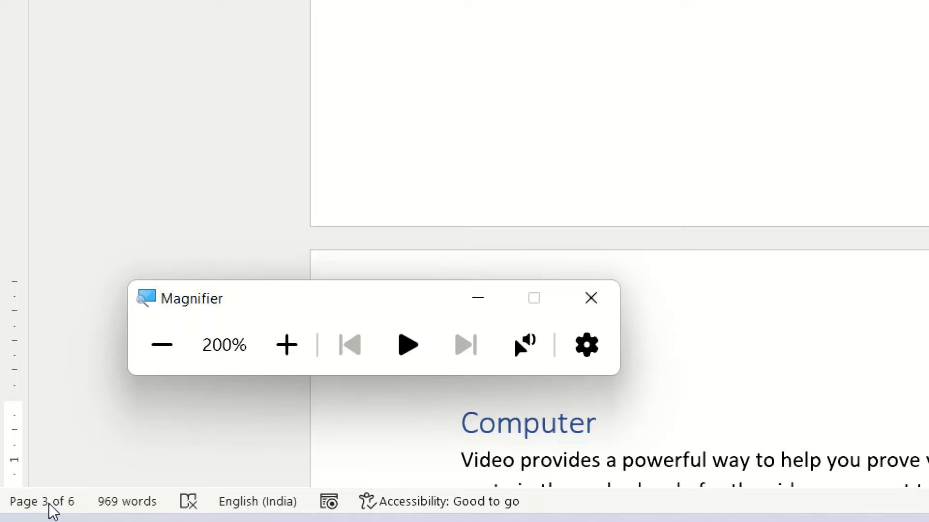
{"action": "left_click", "coordinate": [502, 428]}
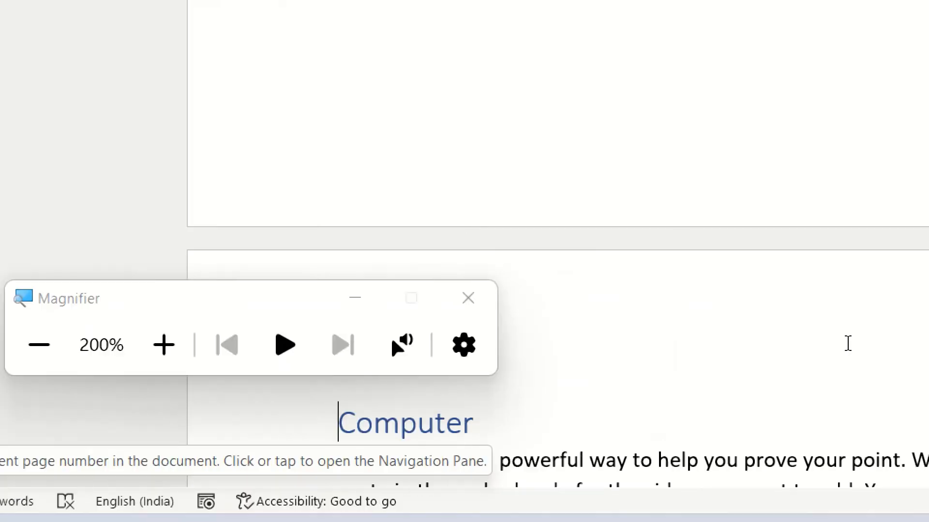
{"action": "left_click", "coordinate": [454, 300]}
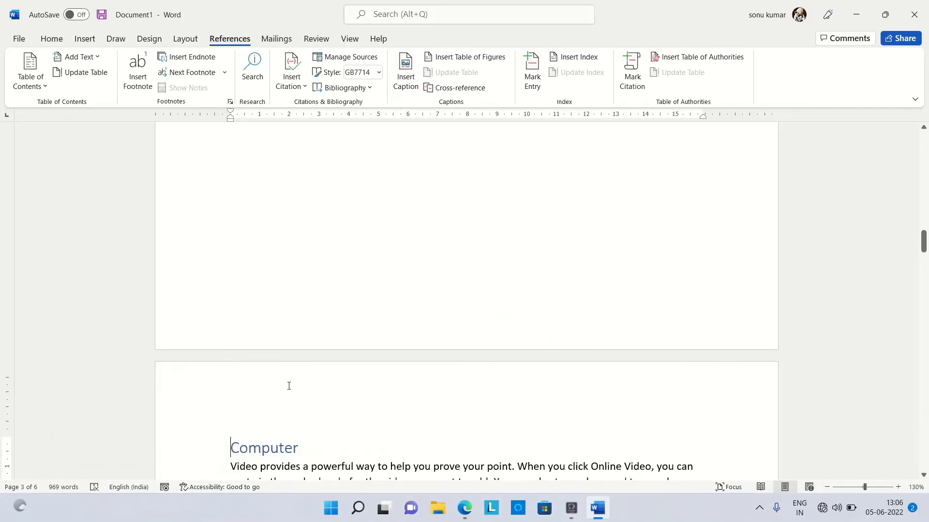
Update the table of contents on the first page with the page numbers only option, using Magnifier to enlarge the view
{"action": "scroll", "coordinate": [378, 320], "scroll_direction": "up", "scroll_amount": 5}
{"action": "scroll", "coordinate": [378, 320], "scroll_direction": "up", "scroll_amount": 10}
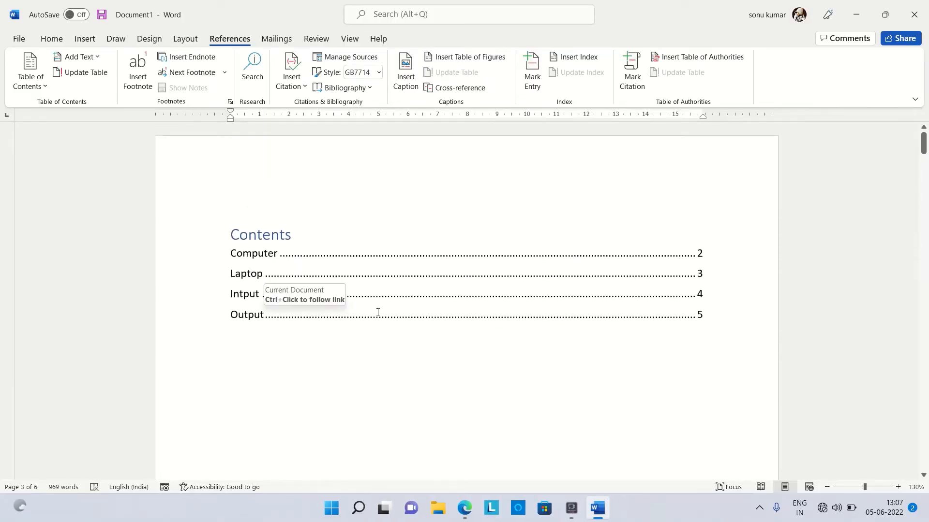
{"action": "left_click", "coordinate": [477, 302]}
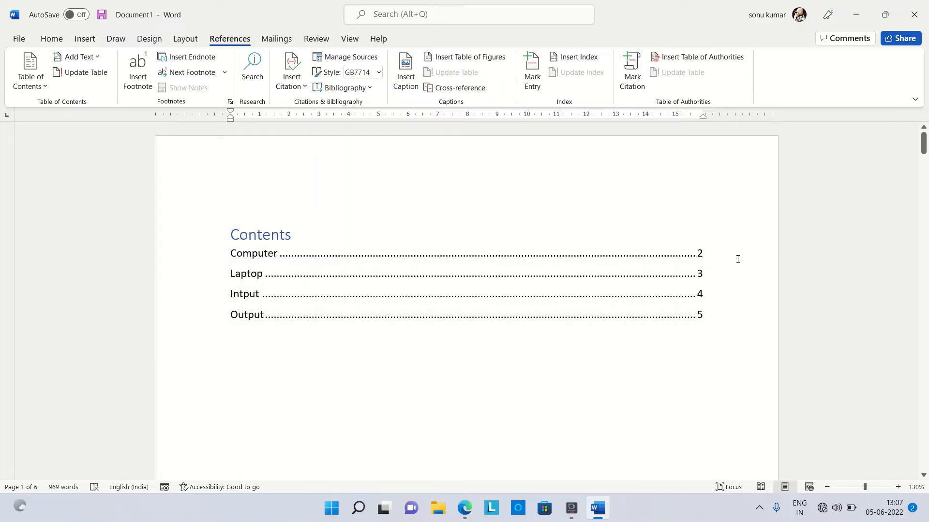
{"action": "left_click", "coordinate": [88, 74]}
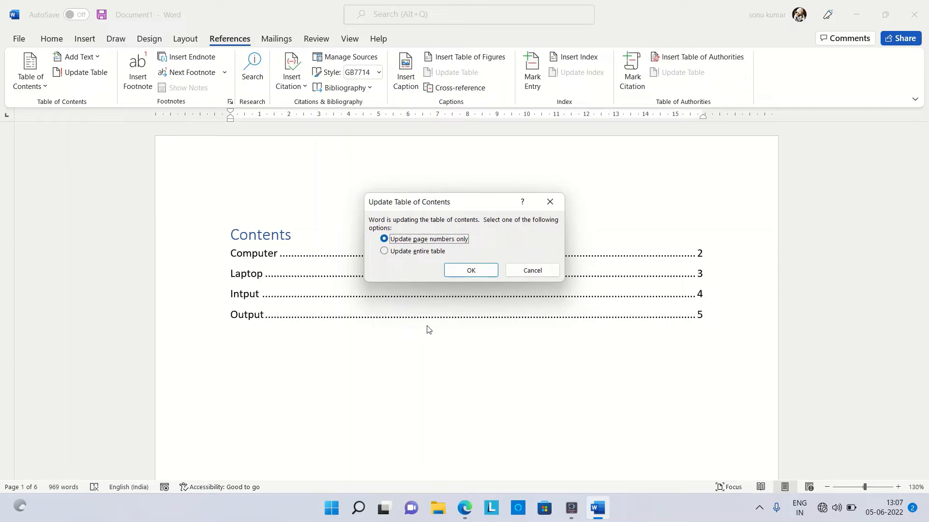
{"action": "left_click", "coordinate": [357, 509]}
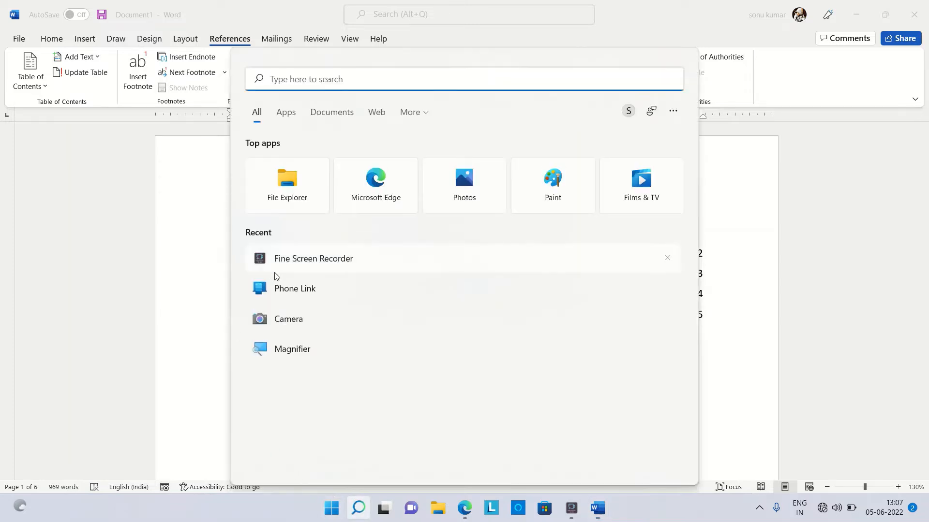
{"action": "left_click", "coordinate": [284, 350]}
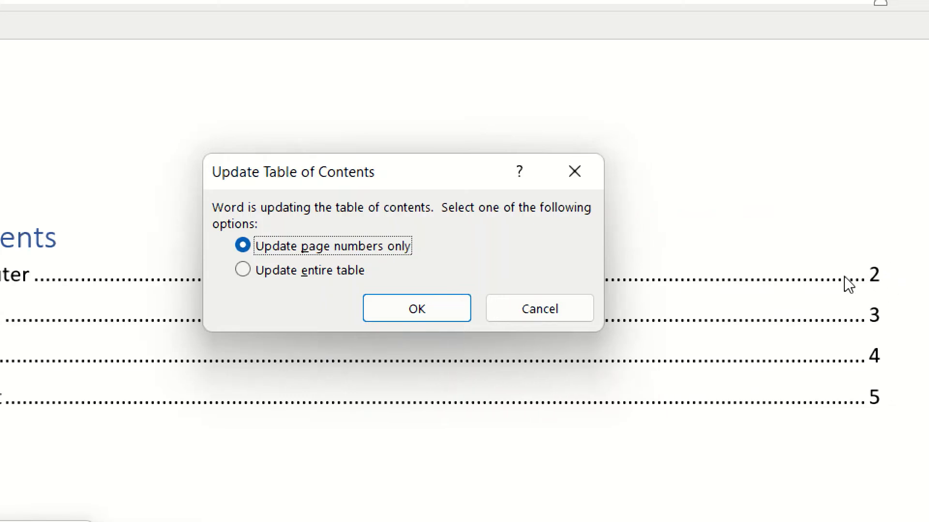
{"action": "left_click", "coordinate": [401, 311]}
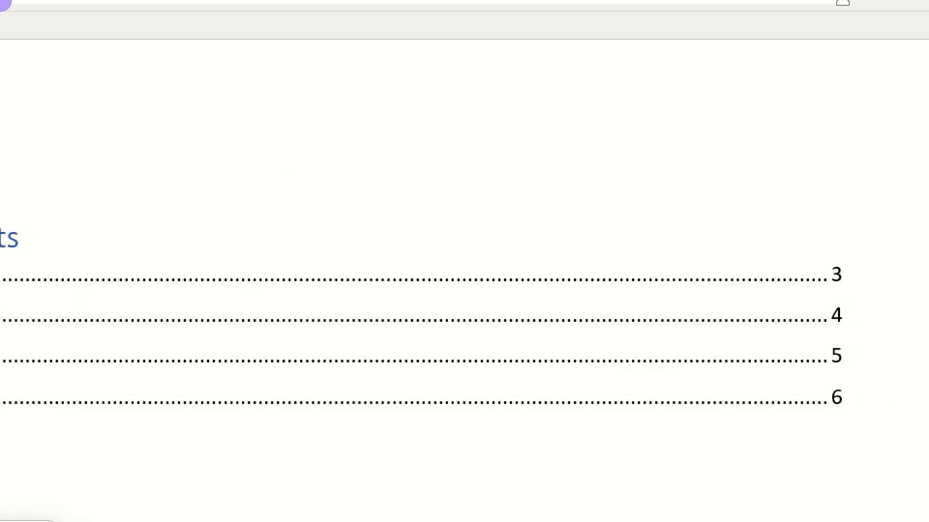
Reset Magnifier to 100% and move its window clear of the table of contents
{"action": "left_click", "coordinate": [899, 388]}
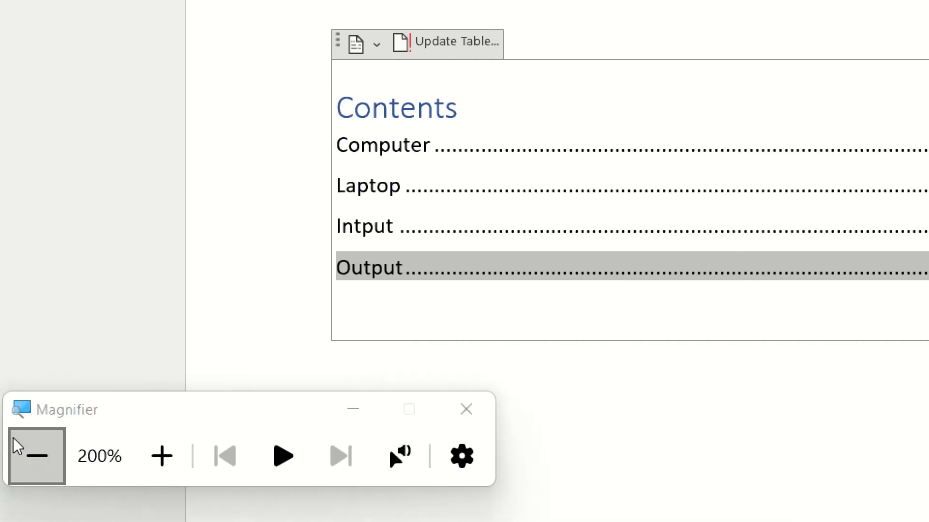
{"action": "left_click", "coordinate": [17, 442]}
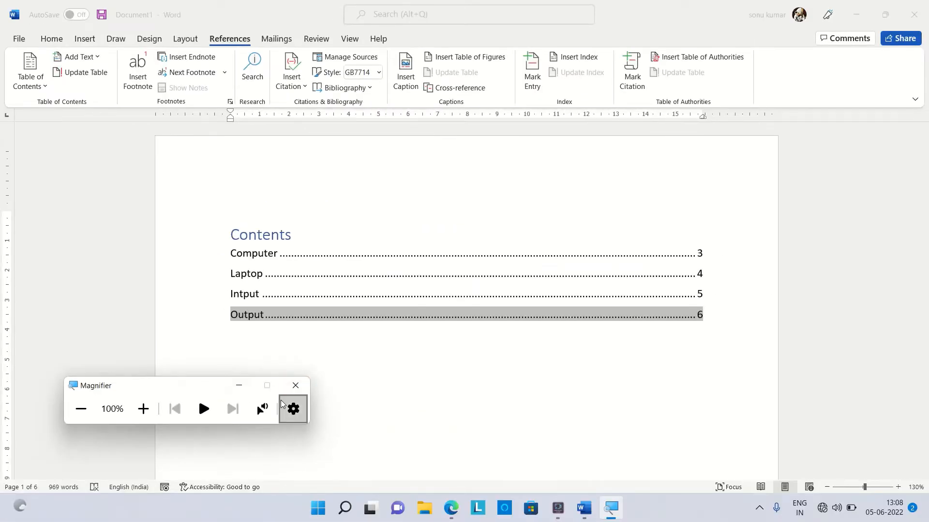
{"action": "left_click_drag", "start_coordinate": [192, 391], "coordinate": [139, 144]}
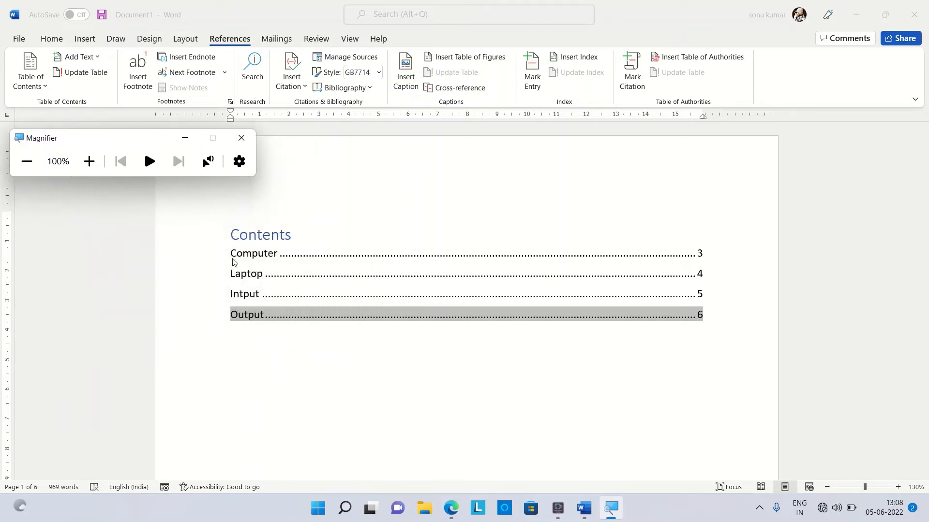
{"action": "scroll", "coordinate": [306, 271], "scroll_direction": "down", "scroll_amount": 10}
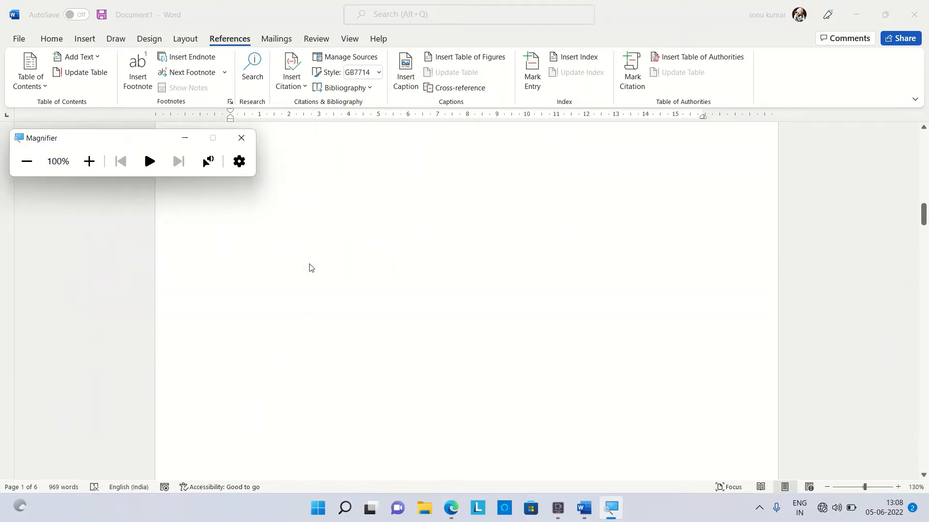
Extend the Computer heading on page 3 so that it reads "Computer ist genr."
{"action": "scroll", "coordinate": [311, 268], "scroll_direction": "down", "scroll_amount": 10}
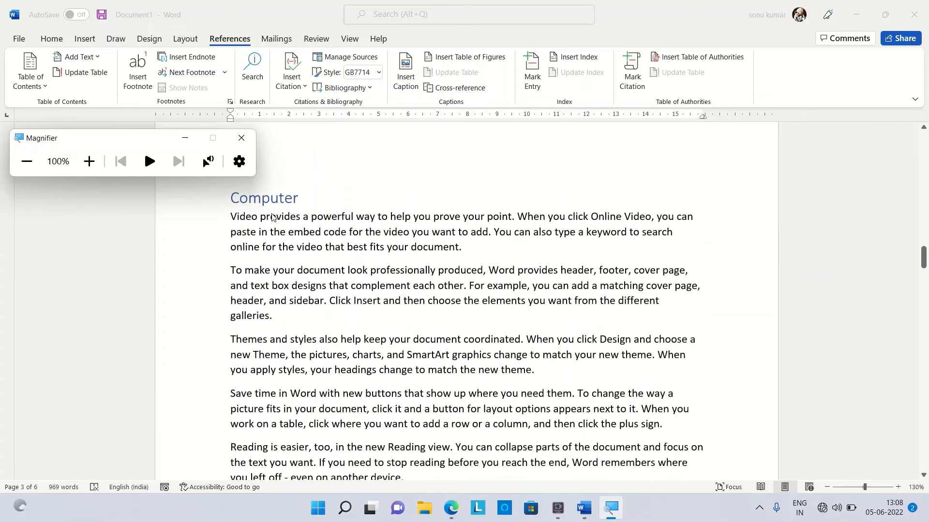
{"action": "scroll", "coordinate": [273, 217], "scroll_direction": "up", "scroll_amount": 3}
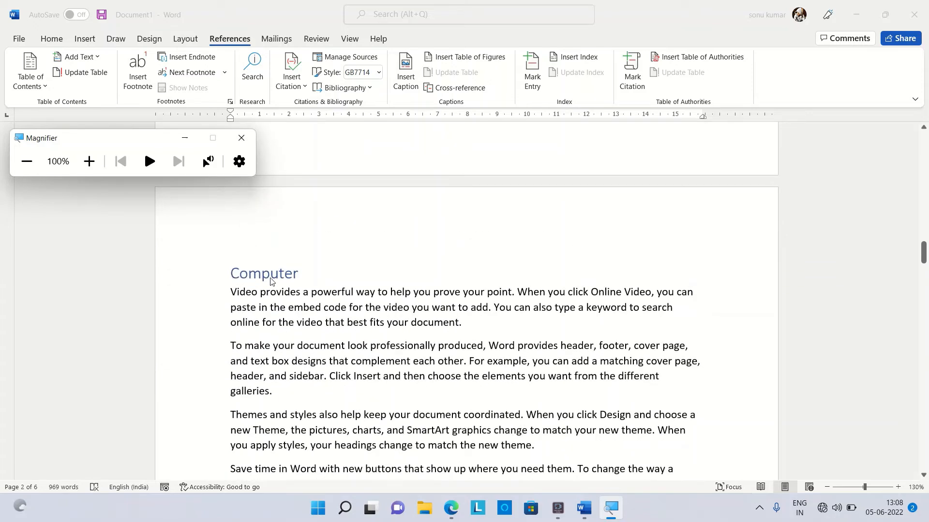
{"action": "left_click", "coordinate": [296, 275]}
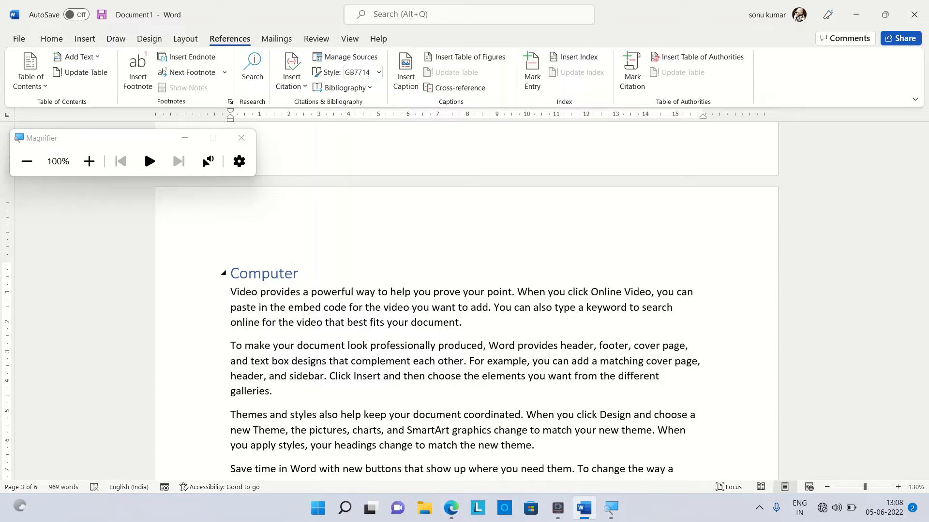
{"action": "type", "text": "ist gen"}
{"action": "type", "text": "."}
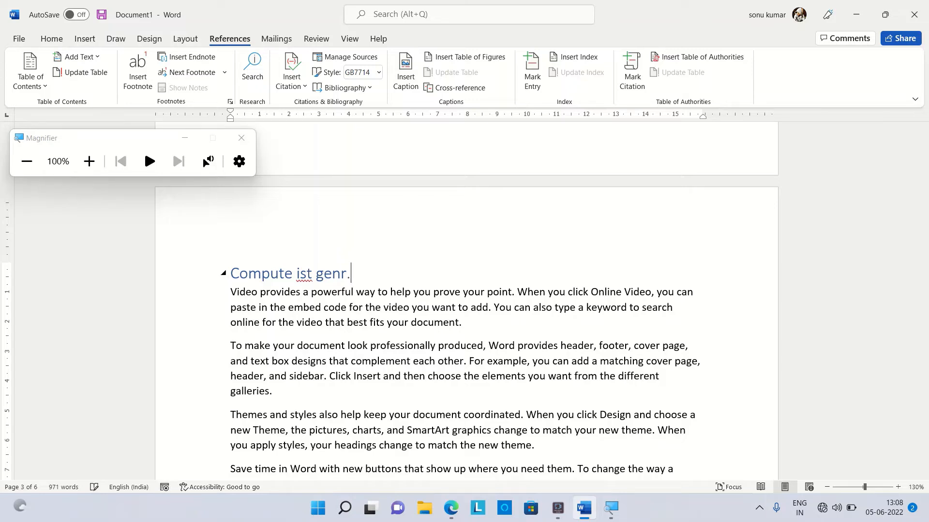
{"action": "key", "text": "Left"}
{"action": "key", "text": "Left"}
{"action": "key", "text": "Left"}
{"action": "key", "text": "Left"}
{"action": "key", "text": "Left"}
{"action": "key", "text": "Left"}
{"action": "key", "text": "Left"}
{"action": "key", "text": "Left"}
{"action": "key", "text": "Left"}
{"action": "key", "text": "Left"}
{"action": "type", "text": "r"}
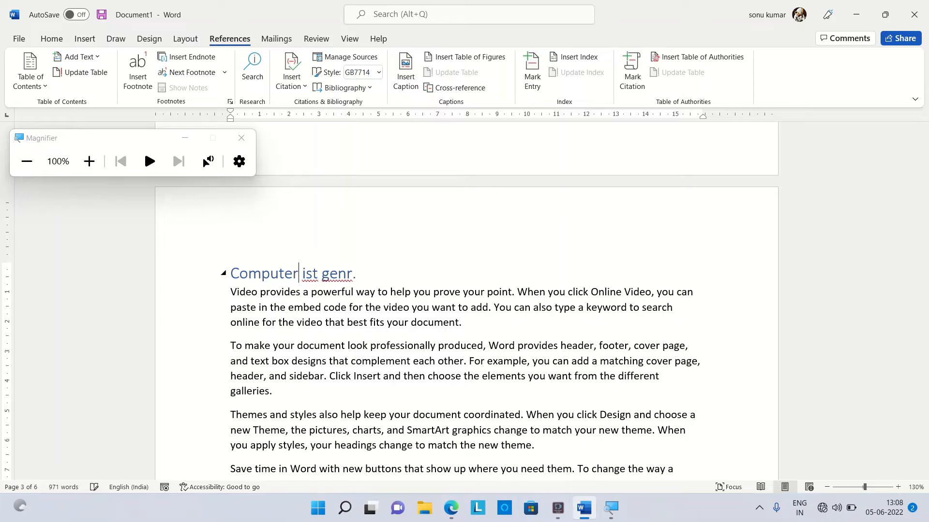
Capitalize the first letter of "ist" in the page 3 heading so that it reads "Computer Ist genr."
{"action": "key", "text": "Right"}
{"action": "key", "text": "Right"}
{"action": "key", "text": "Right"}
{"action": "key", "text": "Right"}
{"action": "key", "text": "BackSpace"}
{"action": "type", "text": "I"}
{"action": "left_click", "coordinate": [481, 273]}
Update the entire table of contents on the first page, using Magnifier at 200% to enlarge the options
{"action": "scroll", "coordinate": [449, 251], "scroll_direction": "up", "scroll_amount": 10}
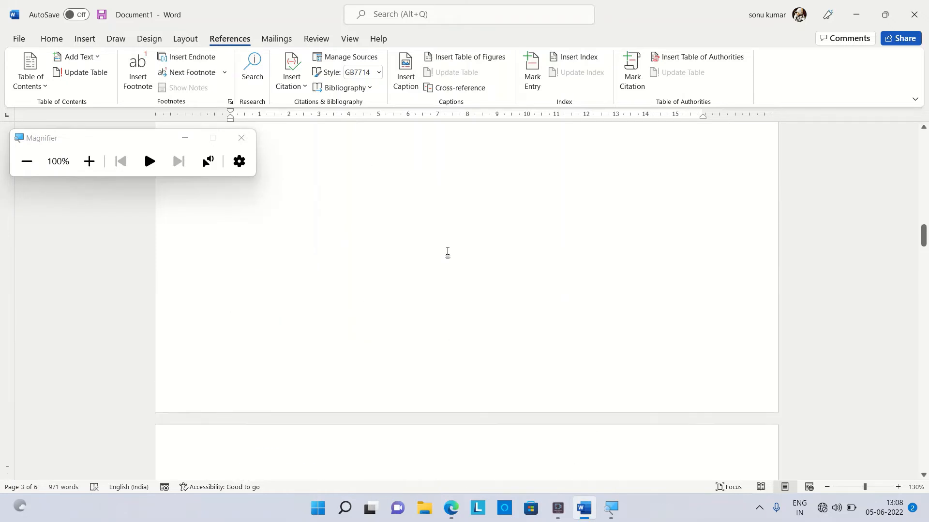
{"action": "scroll", "coordinate": [448, 250], "scroll_direction": "up", "scroll_amount": 10}
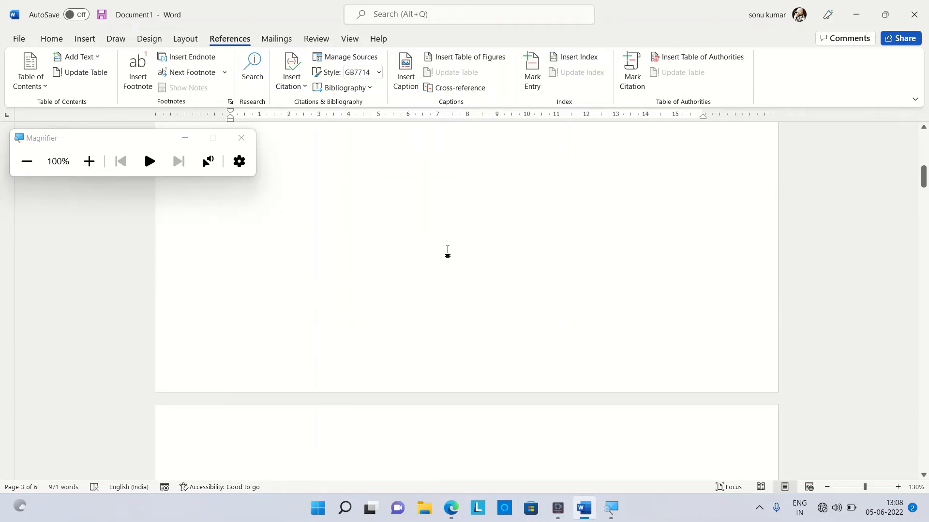
{"action": "left_click", "coordinate": [449, 250]}
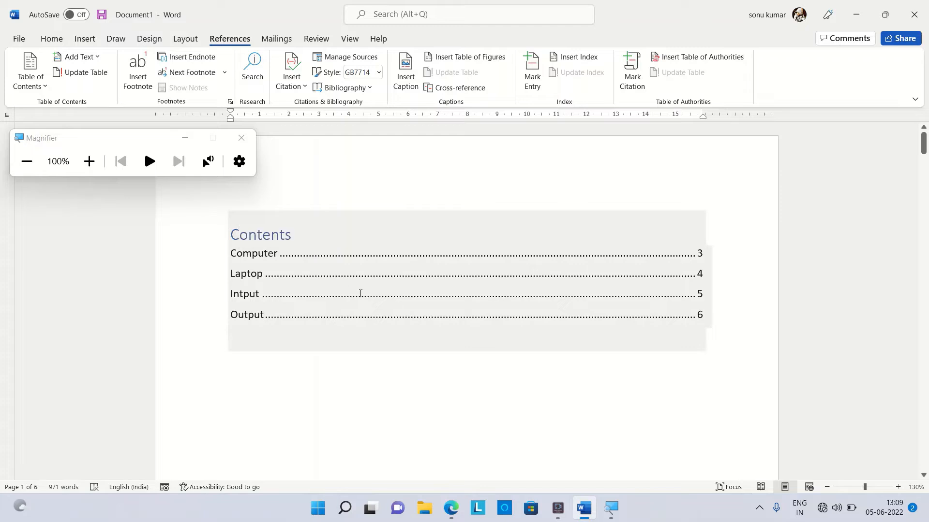
{"action": "left_click", "coordinate": [319, 243]}
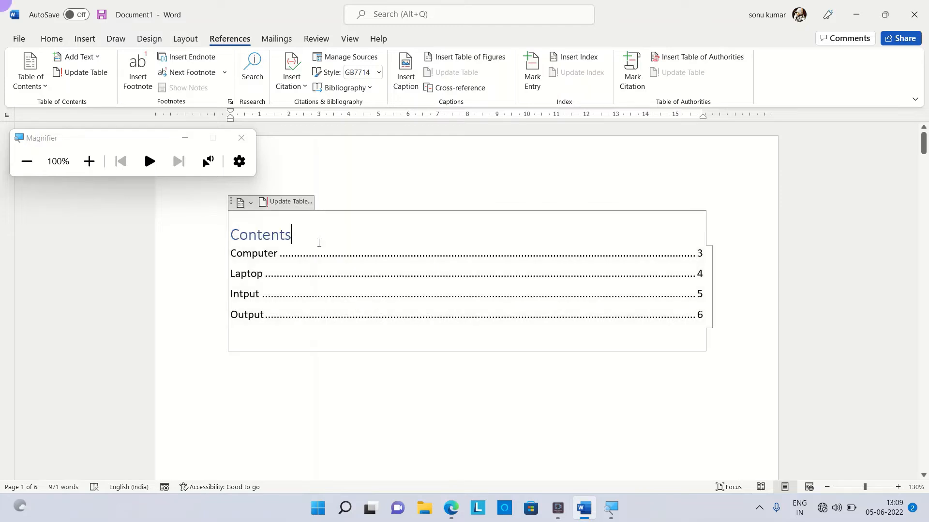
{"action": "left_click", "coordinate": [289, 202]}
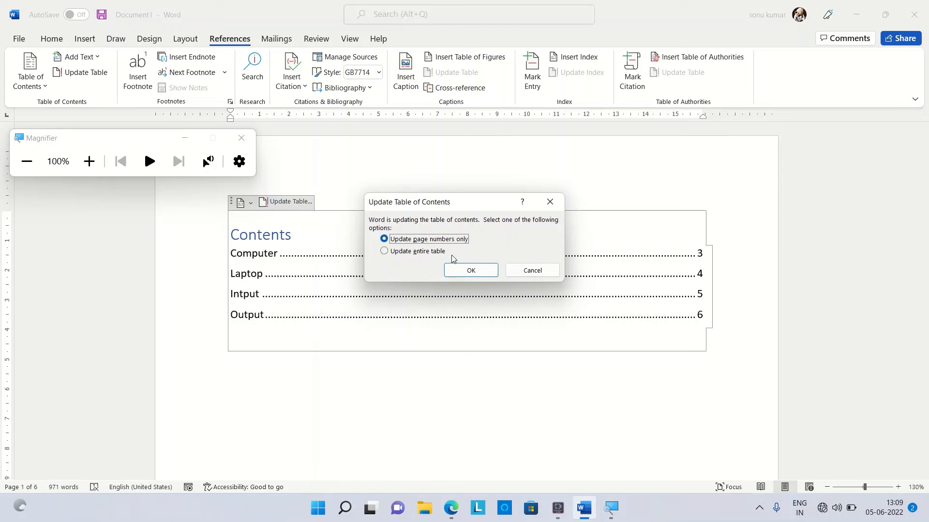
{"action": "left_click", "coordinate": [88, 162]}
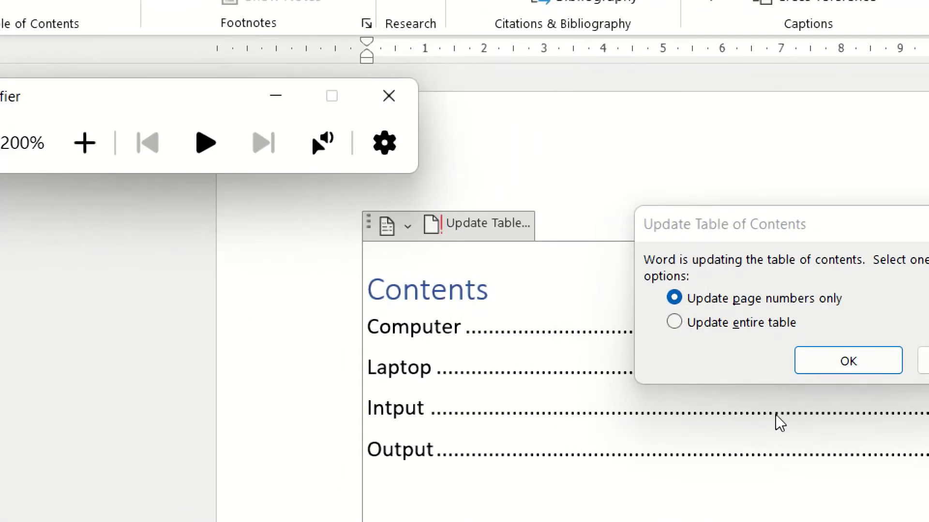
{"action": "left_click", "coordinate": [205, 304]}
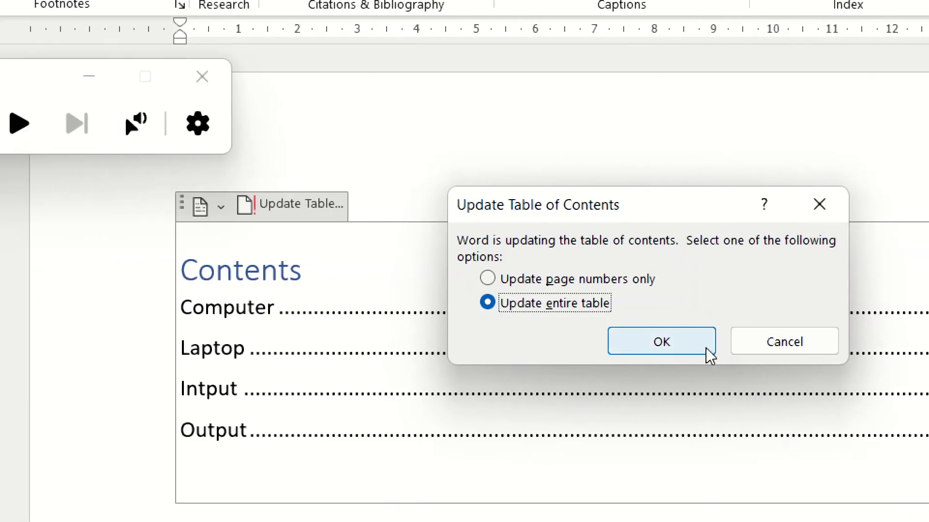
{"action": "left_click", "coordinate": [687, 353]}
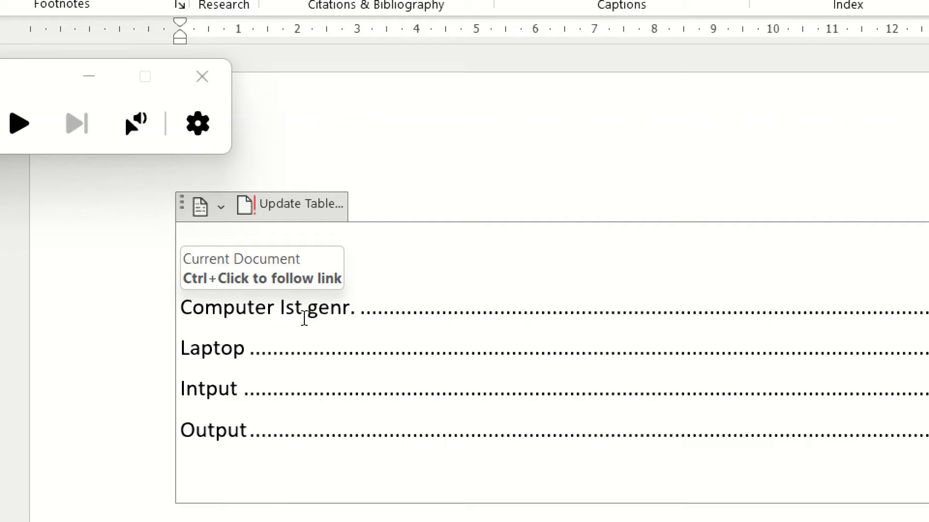
Follow the "Computer Ist genr." link in the table of contents to its heading and close Magnifier
{"action": "left_click", "coordinate": [303, 319], "text": "ctrl"}
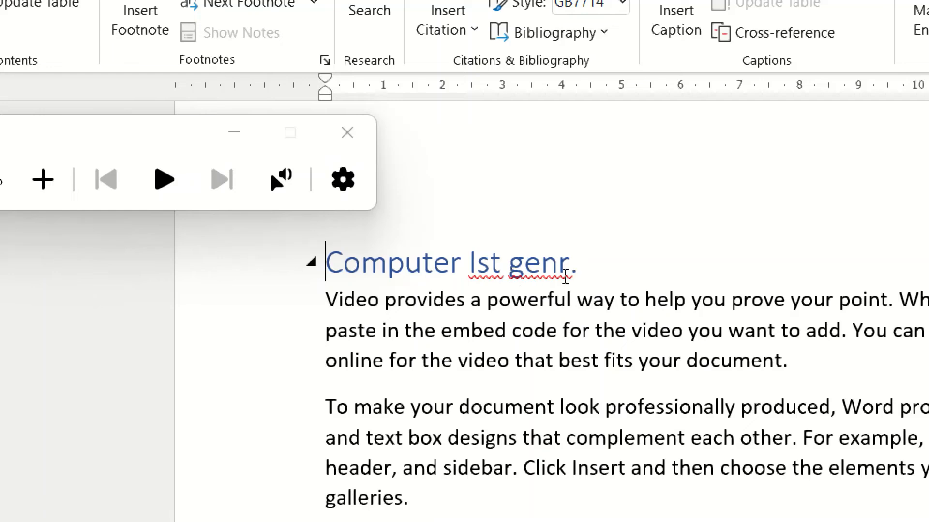
{"action": "left_click", "coordinate": [348, 132]}
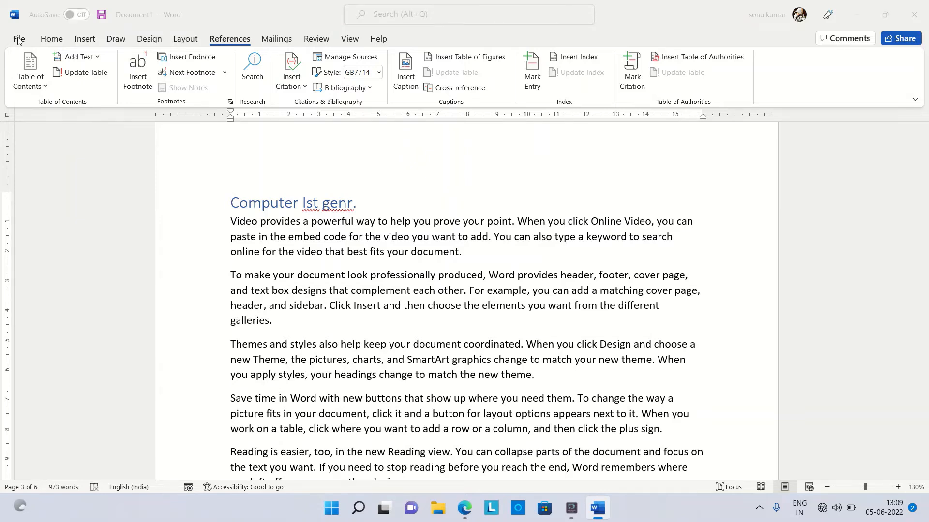
Open the custom table of contents settings and choose the underline tab leader
{"action": "left_click", "coordinate": [39, 89]}
{"action": "left_click", "coordinate": [46, 89]}
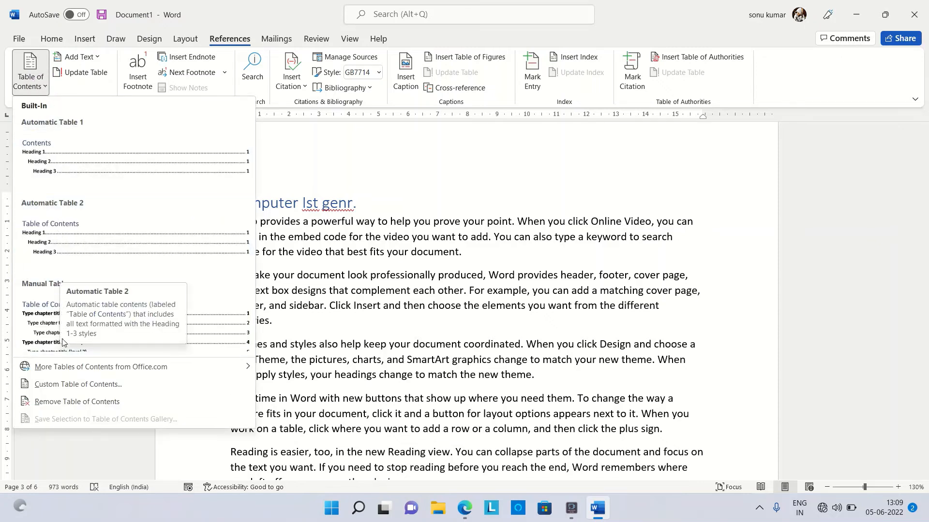
{"action": "mouse_move", "coordinate": [100, 371]}
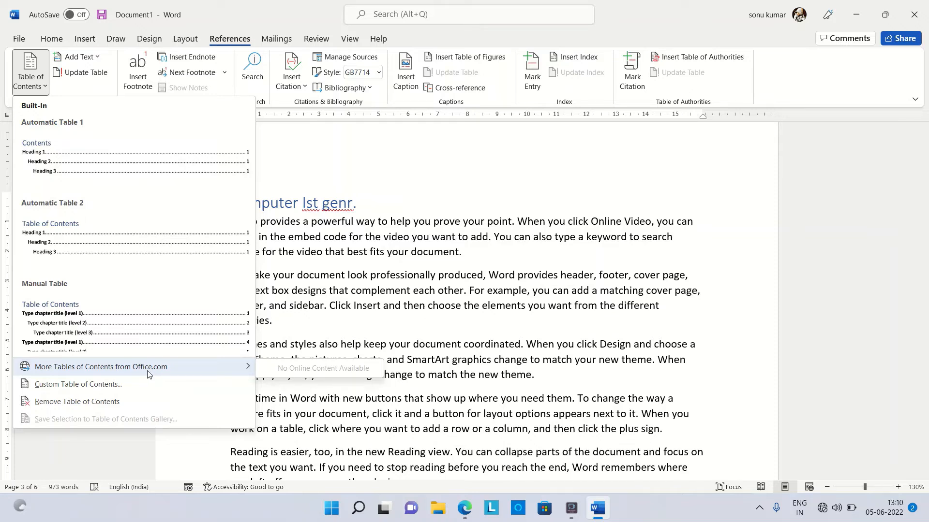
{"action": "left_click", "coordinate": [66, 385]}
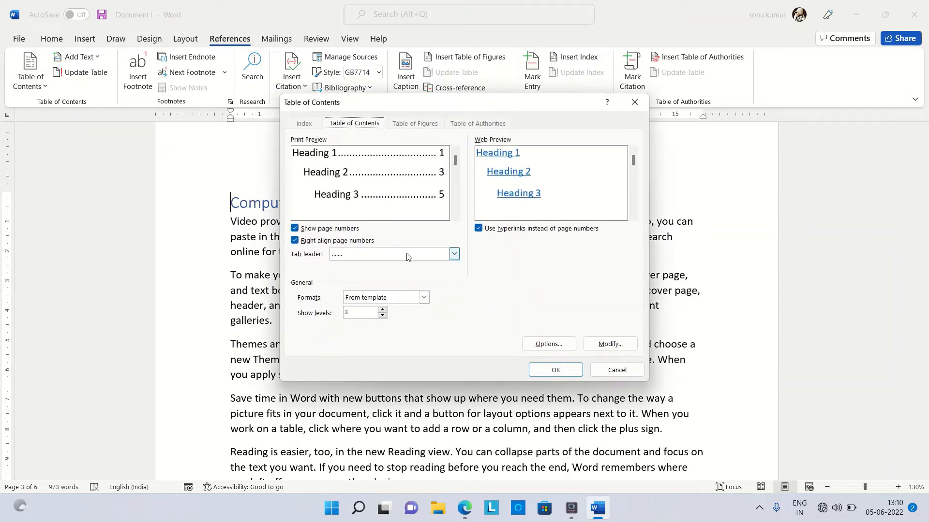
{"action": "left_click", "coordinate": [454, 254]}
{"action": "left_click", "coordinate": [384, 291]}
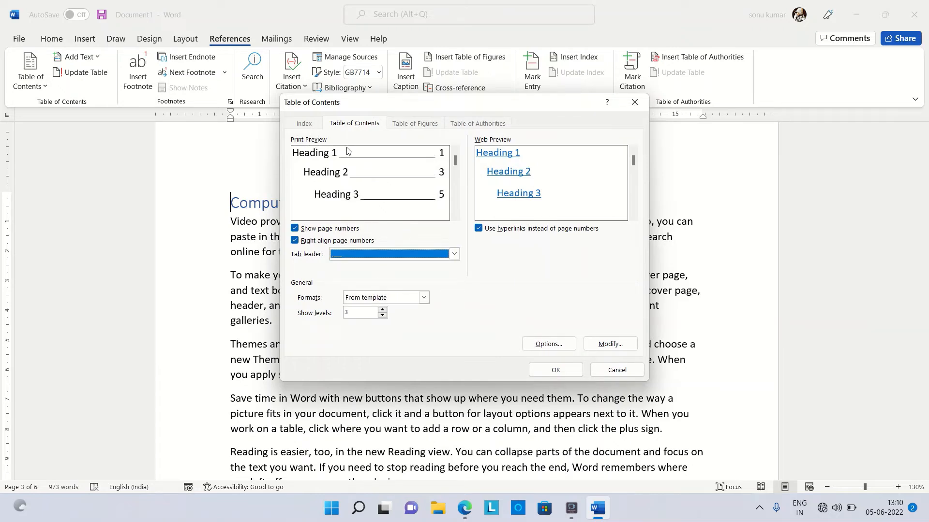
Set the number of heading levels shown in the custom table of contents to 2
{"action": "left_click", "coordinate": [382, 310]}
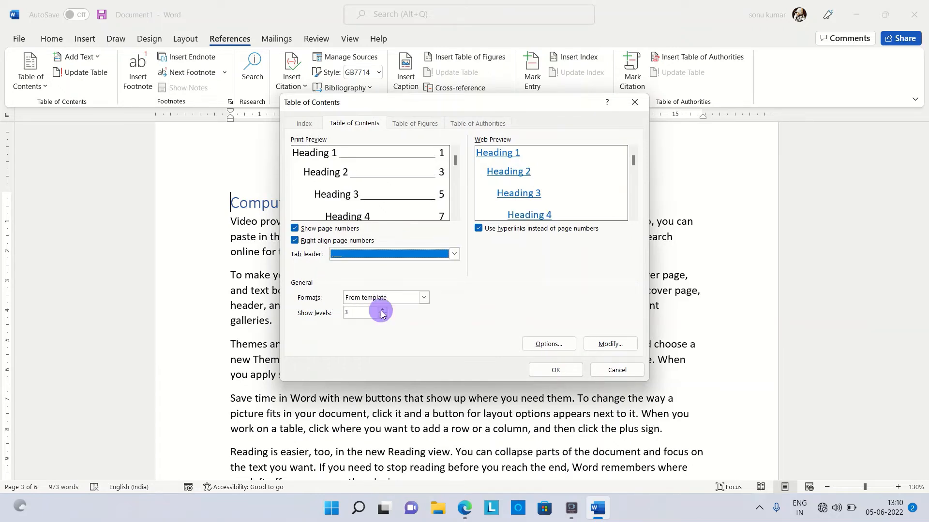
{"action": "left_click", "coordinate": [381, 311]}
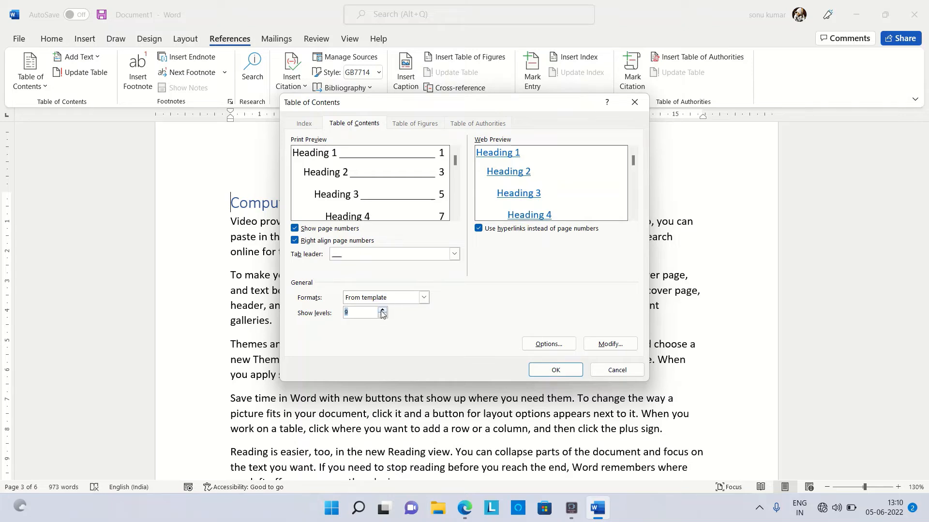
{"action": "left_click", "coordinate": [381, 317]}
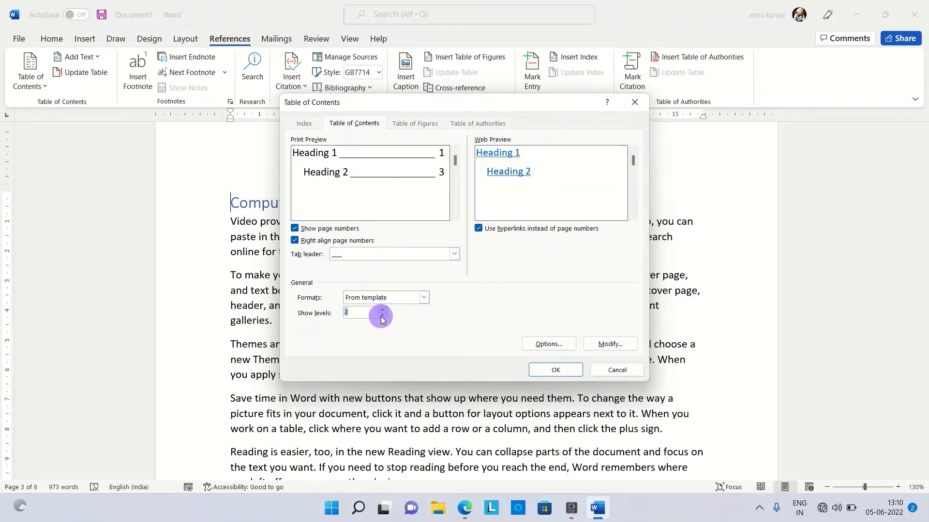
{"action": "left_click", "coordinate": [381, 317]}
{"action": "left_click", "coordinate": [383, 310]}
Try the Classic and Fancy formats for the custom table of contents
{"action": "left_click", "coordinate": [423, 298]}
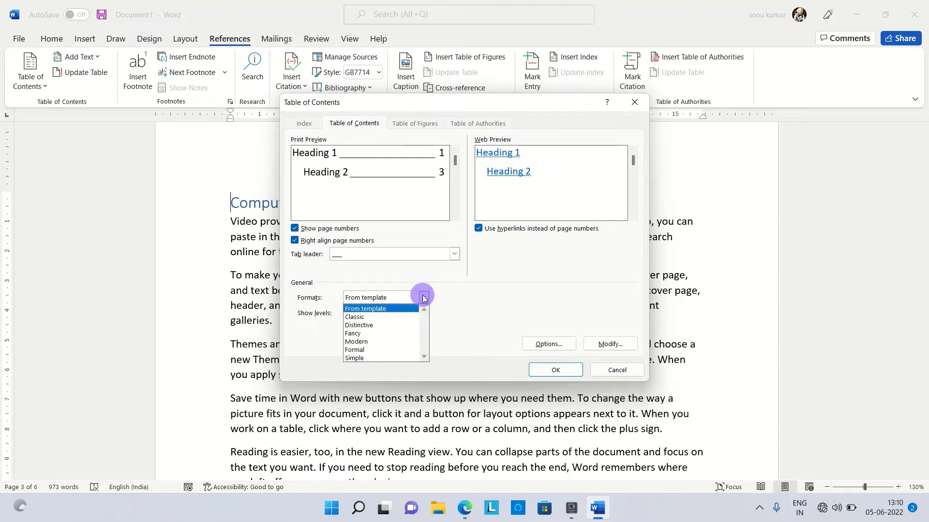
{"action": "left_click", "coordinate": [398, 315]}
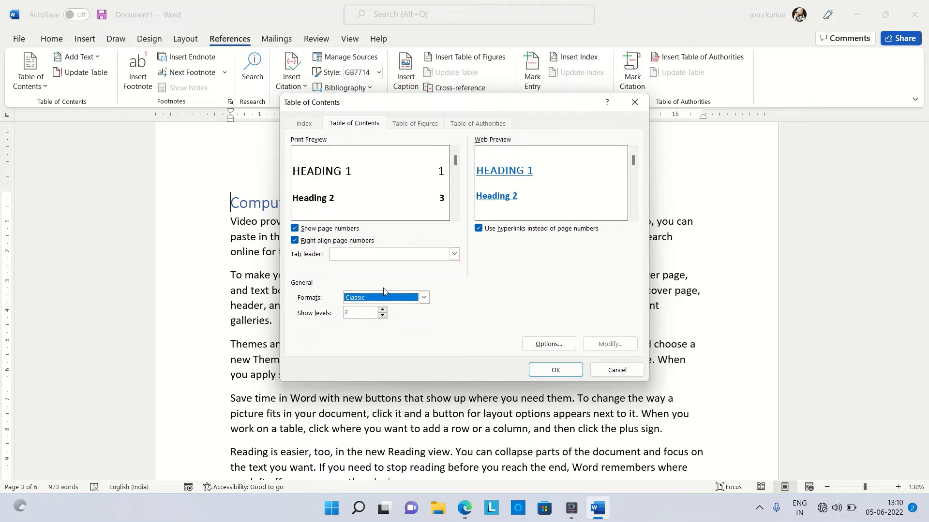
{"action": "left_click", "coordinate": [424, 299]}
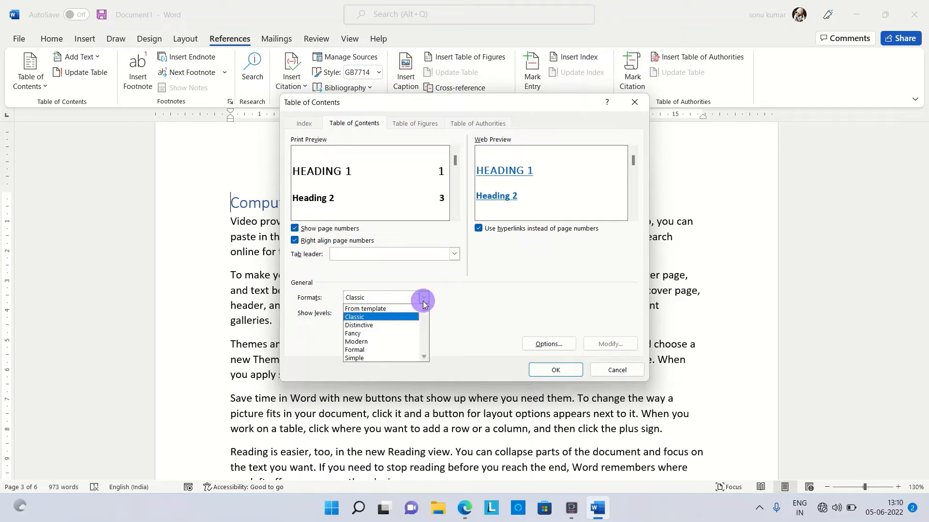
{"action": "left_click", "coordinate": [393, 333]}
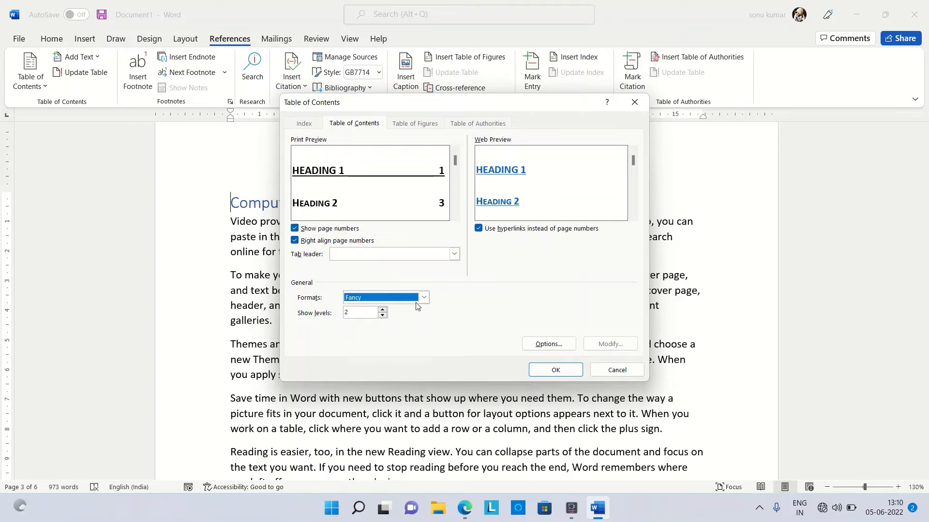
Set the table of contents format to Modern and replace the existing table on the first page with it
{"action": "left_click", "coordinate": [424, 298]}
{"action": "left_click", "coordinate": [399, 341]}
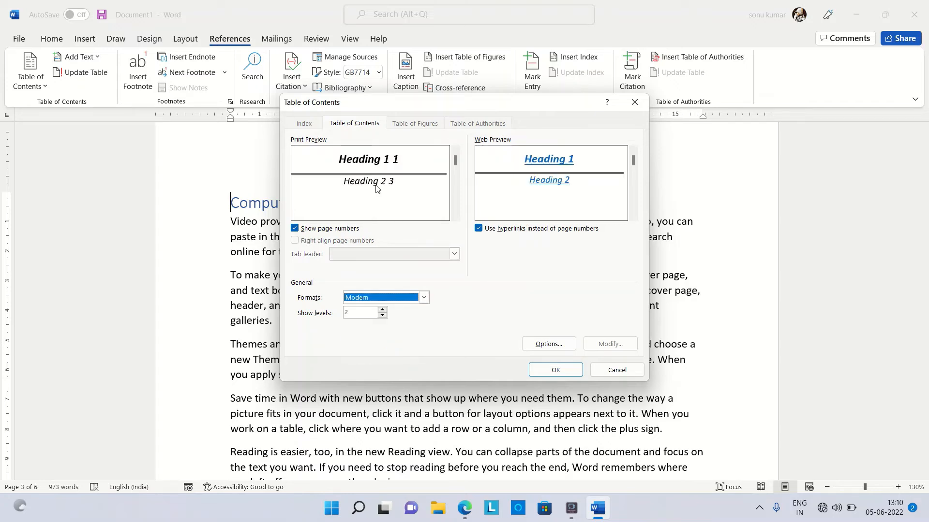
{"action": "left_click", "coordinate": [545, 369]}
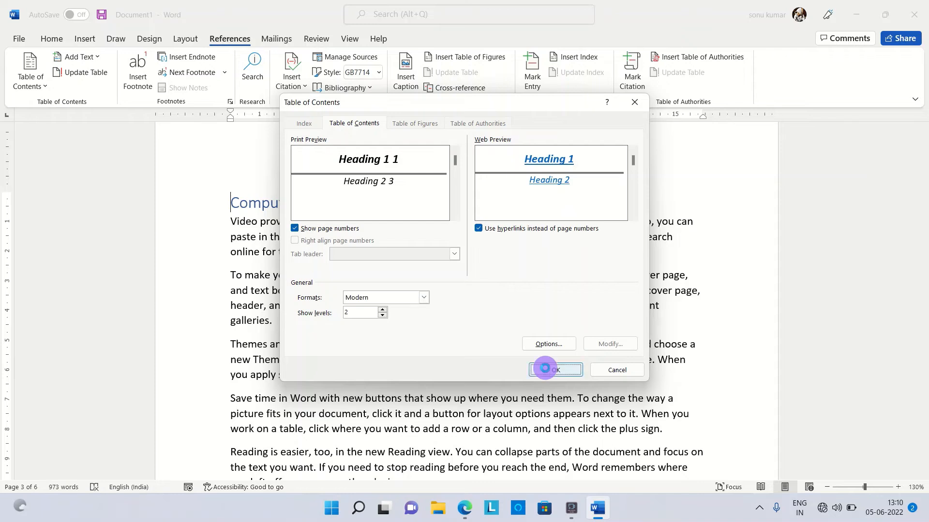
{"action": "left_click", "coordinate": [278, 308]}
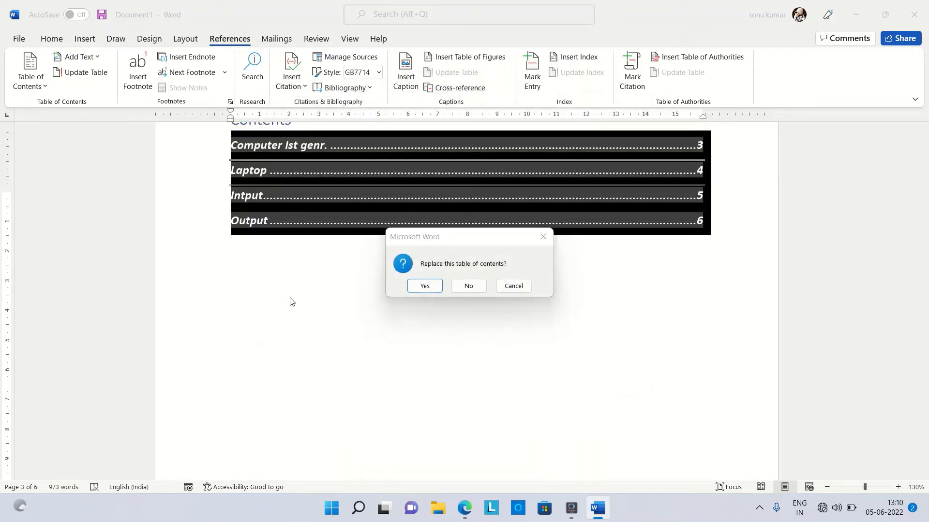
{"action": "left_click", "coordinate": [421, 285]}
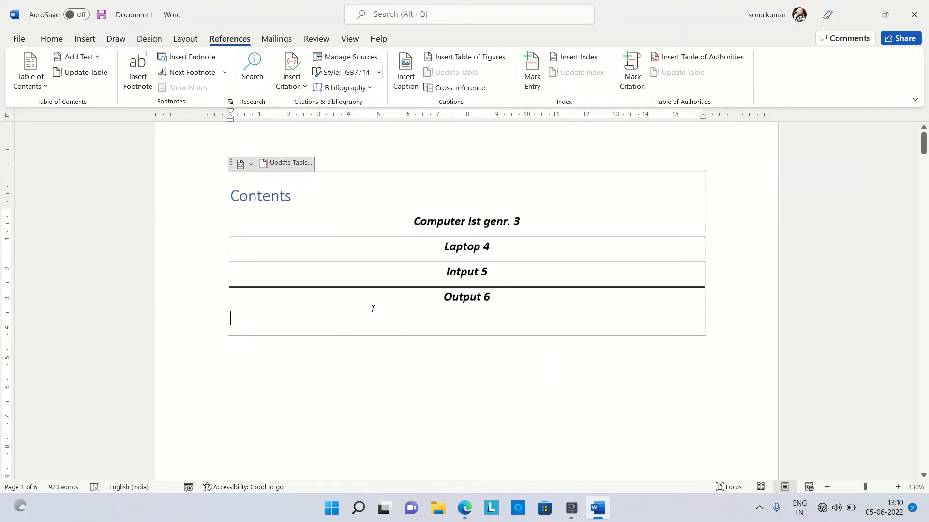
Remove the table of contents from the first page
{"action": "scroll", "coordinate": [372, 310], "scroll_direction": "up", "scroll_amount": 1}
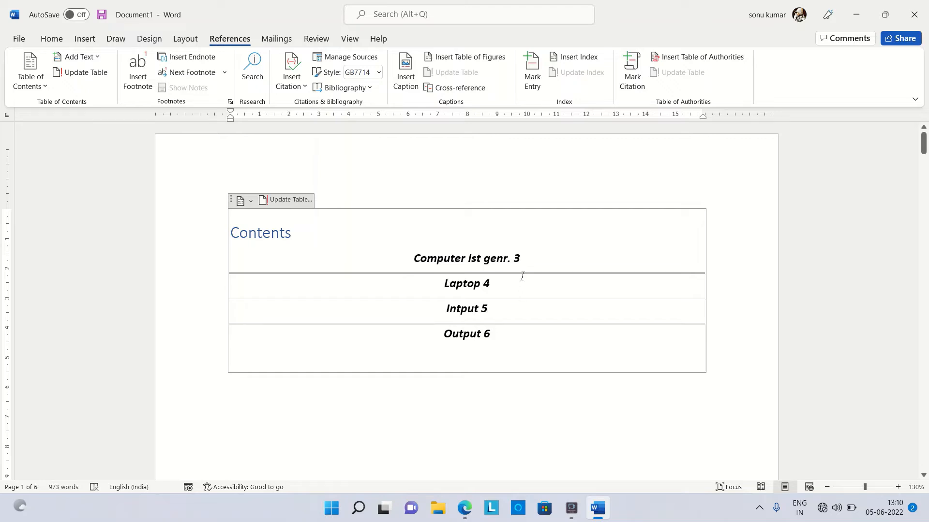
{"action": "left_click", "coordinate": [30, 80]}
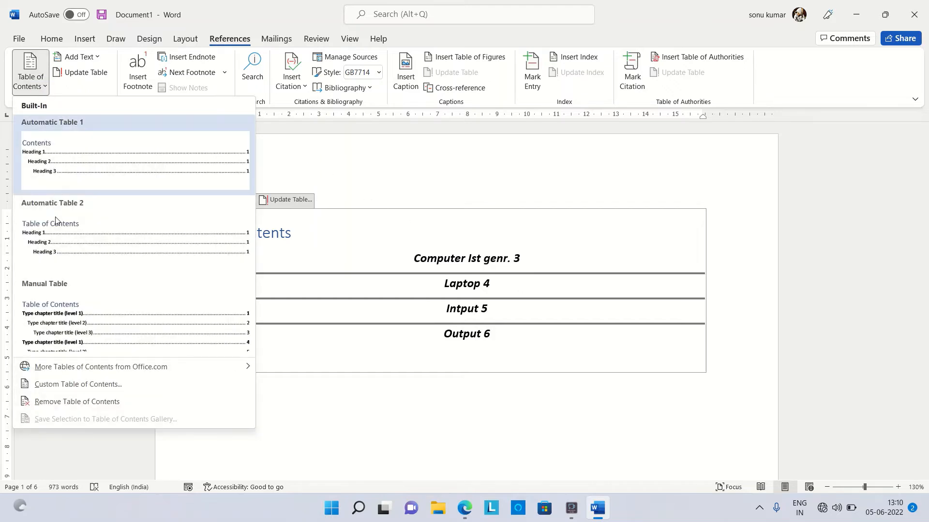
{"action": "left_click", "coordinate": [65, 408]}
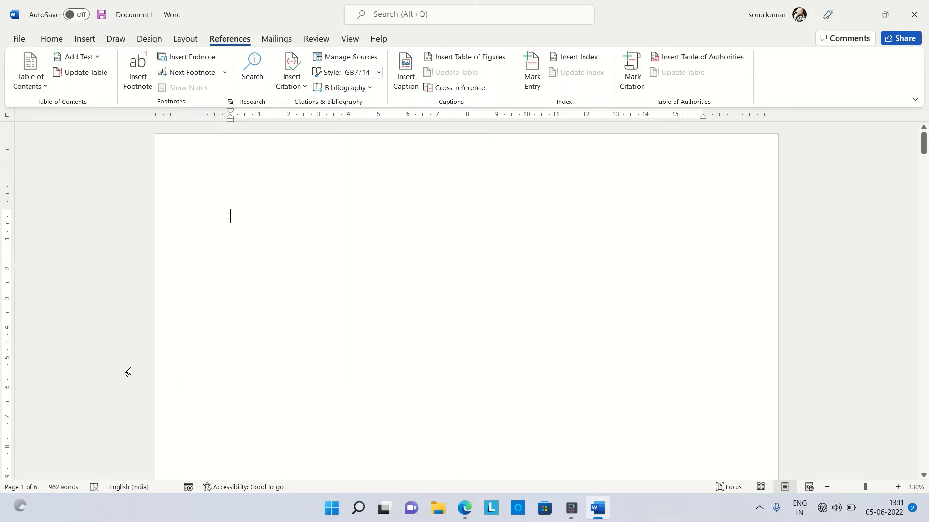
{"action": "left_click", "coordinate": [30, 70]}
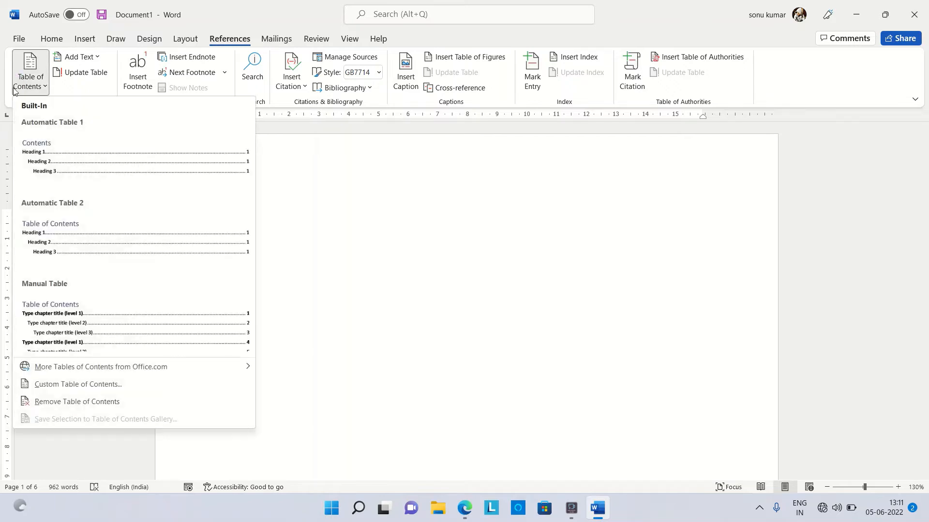
{"action": "left_click", "coordinate": [265, 371]}
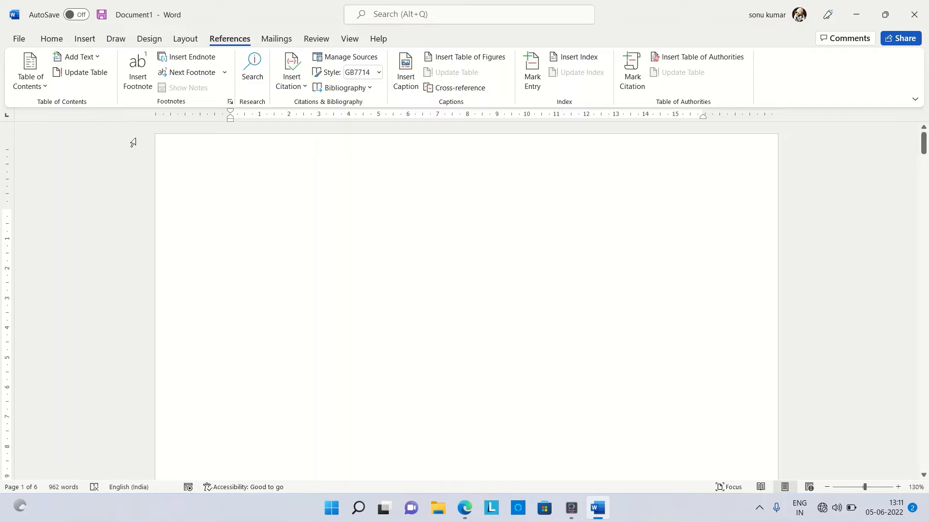
Insert a footnote on the word "professionally" under the "Computer Ist genr." heading with the text "Sadaa"
{"action": "scroll", "coordinate": [236, 266], "scroll_direction": "down", "scroll_amount": 1}
{"action": "scroll", "coordinate": [236, 266], "scroll_direction": "down", "scroll_amount": 15}
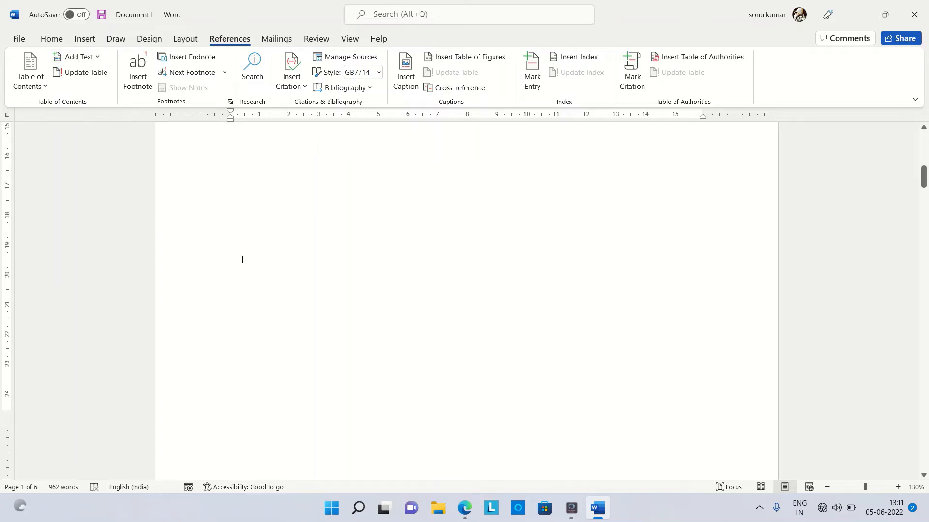
{"action": "scroll", "coordinate": [242, 260], "scroll_direction": "down", "scroll_amount": 10}
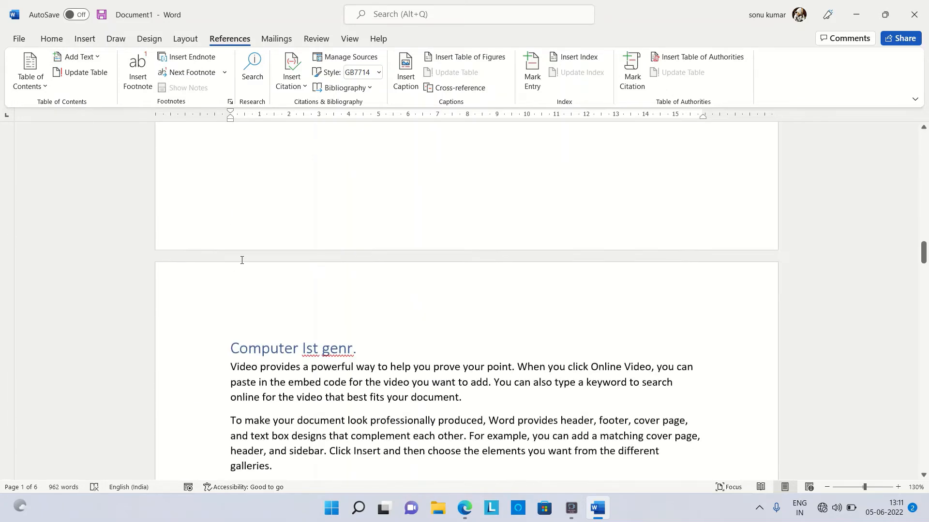
{"action": "scroll", "coordinate": [242, 260], "scroll_direction": "up", "scroll_amount": 2}
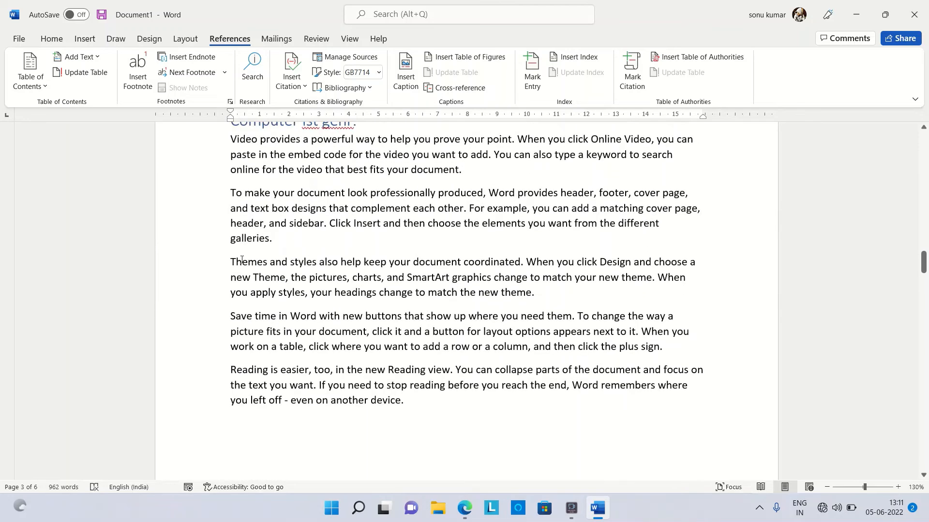
{"action": "scroll", "coordinate": [237, 257], "scroll_direction": "up", "scroll_amount": 1}
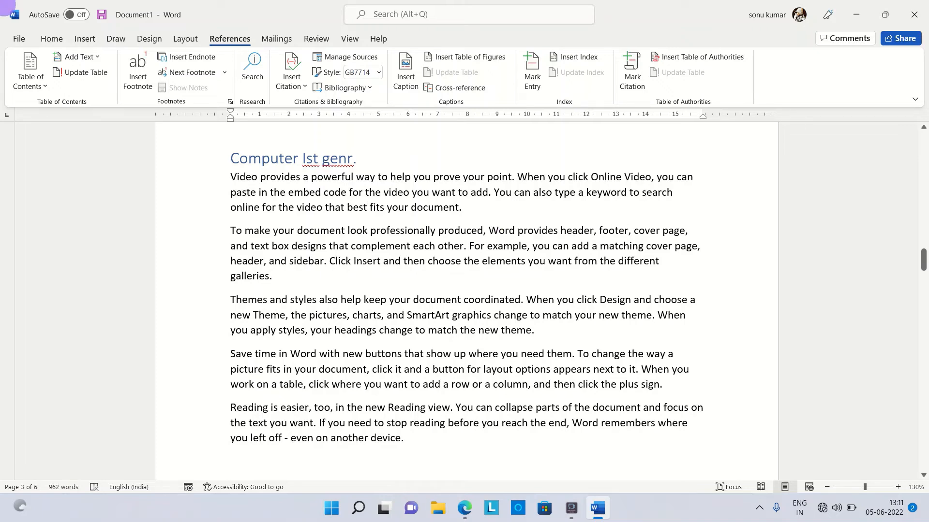
{"action": "left_click_drag", "start_coordinate": [488, 232], "coordinate": [499, 232]}
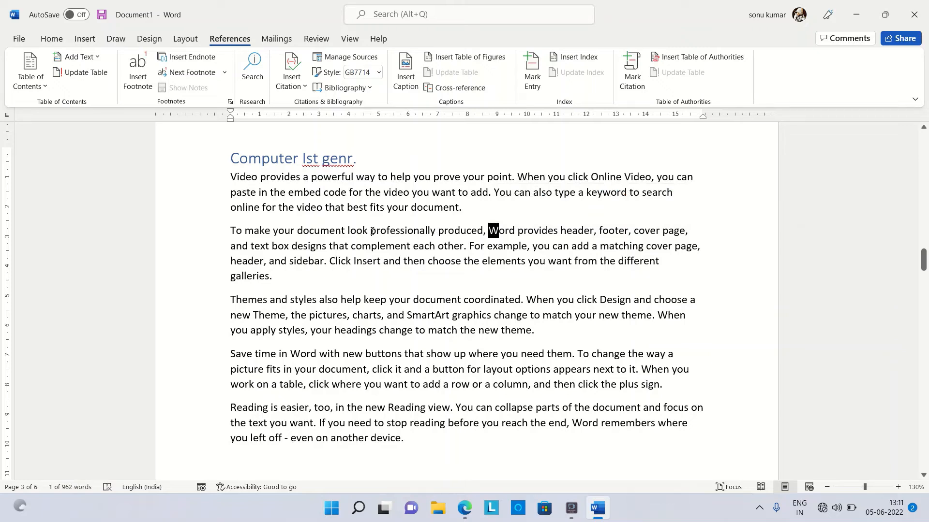
{"action": "left_click_drag", "start_coordinate": [372, 232], "coordinate": [436, 236]}
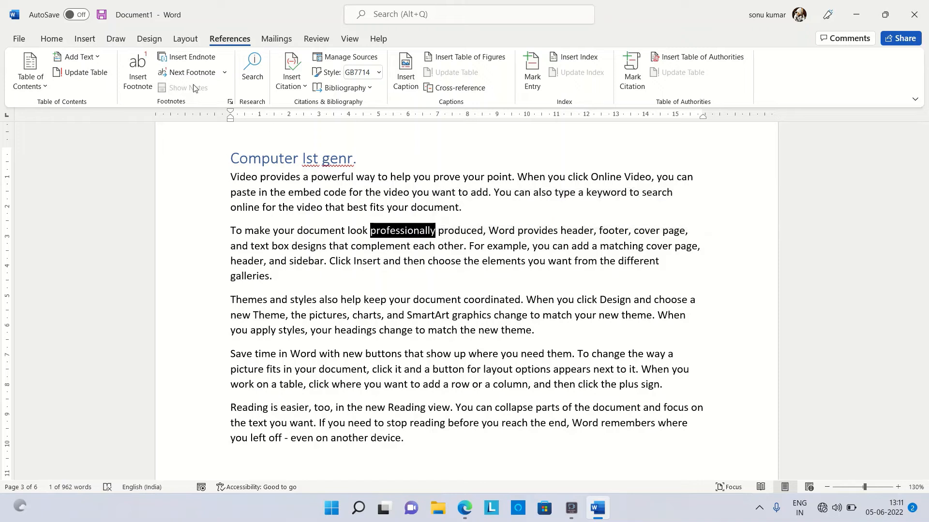
{"action": "left_click", "coordinate": [140, 83]}
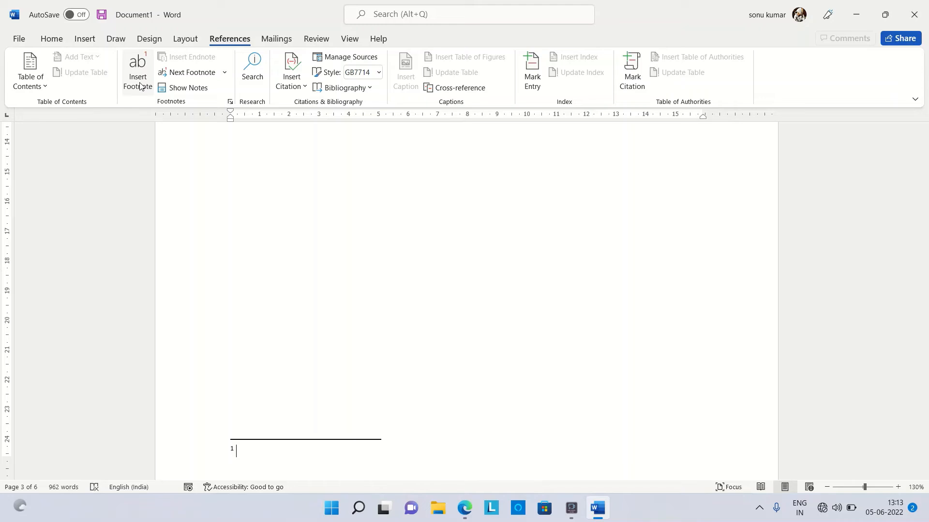
{"action": "type", "text": "sadaa"}
{"action": "key", "text": "Return"}
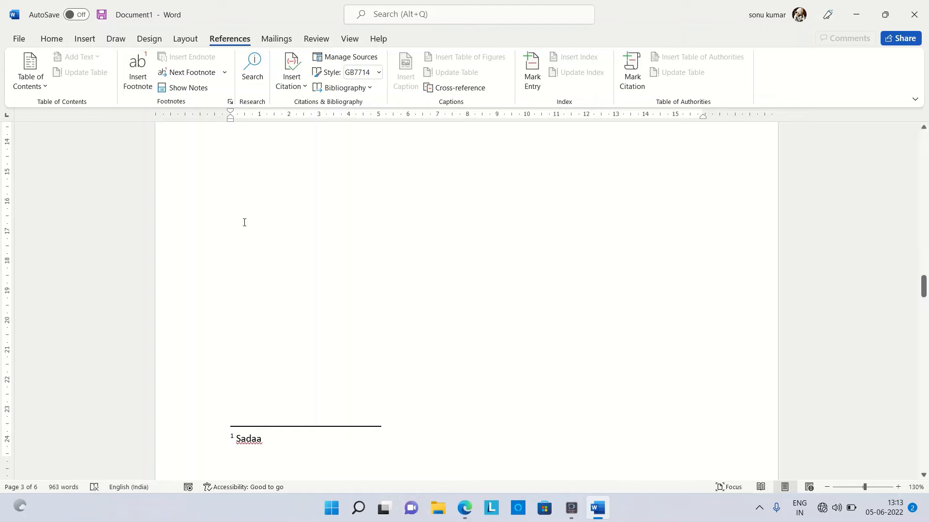
Preview the footnote from its reference mark on "professionally" and examine the mark enlarged with Magnifier before returning to 100%
{"action": "left_click", "coordinate": [267, 228]}
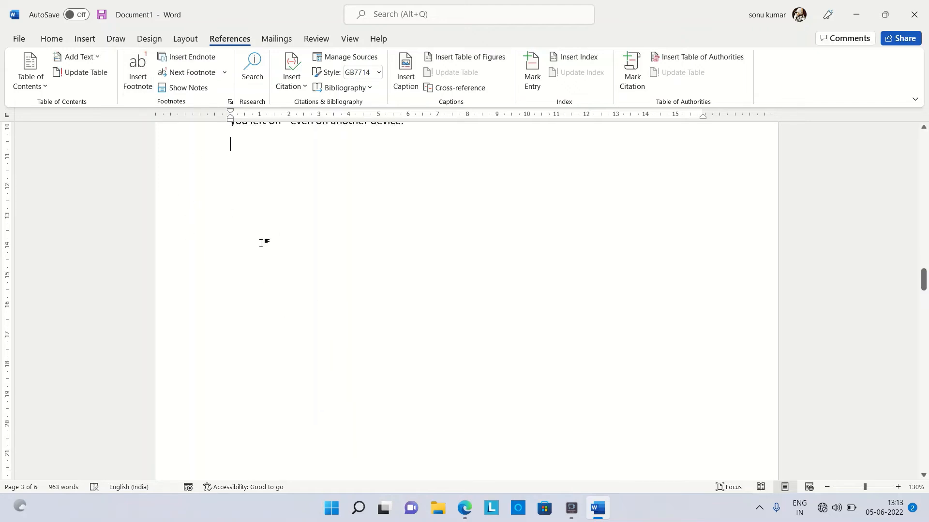
{"action": "scroll", "coordinate": [261, 242], "scroll_direction": "up", "scroll_amount": 4}
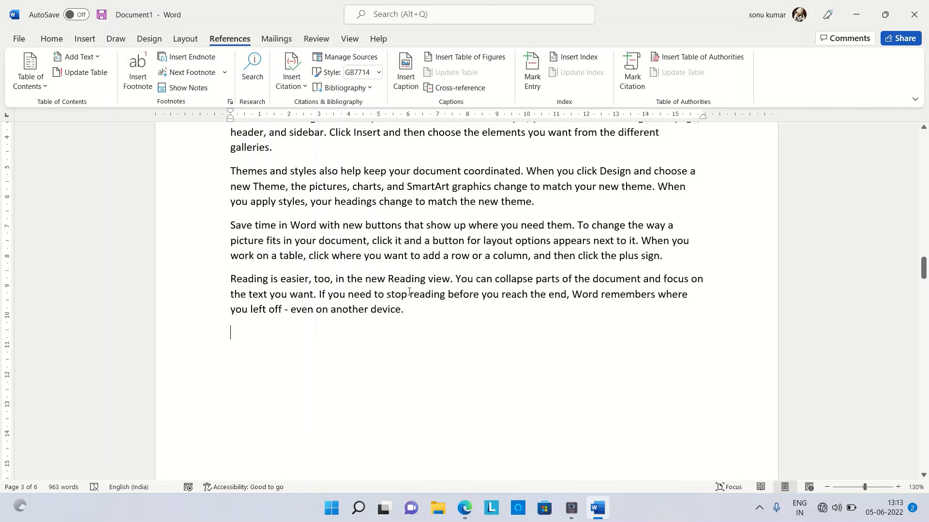
{"action": "scroll", "coordinate": [409, 292], "scroll_direction": "up", "scroll_amount": 2}
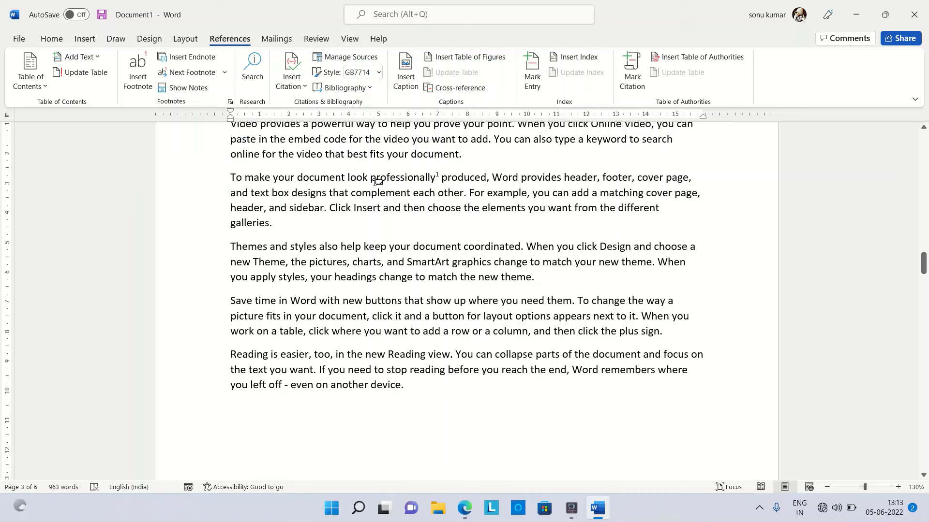
{"action": "mouse_move", "coordinate": [382, 177]}
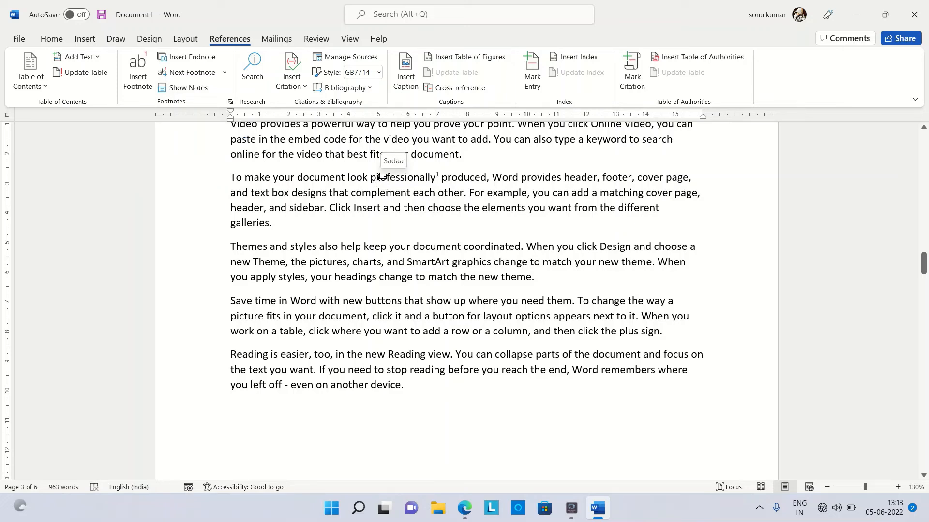
{"action": "left_click", "coordinate": [358, 508]}
{"action": "key", "text": "Escape"}
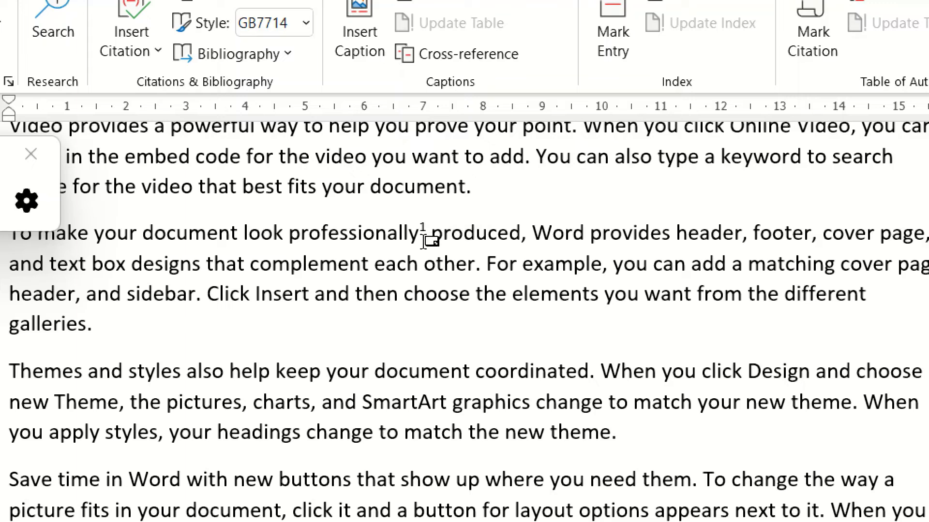
{"action": "mouse_move", "coordinate": [423, 240]}
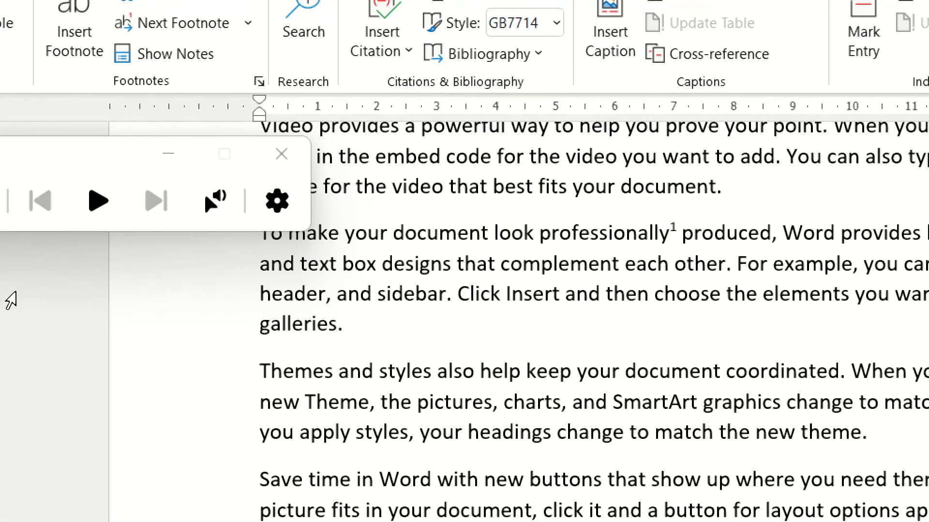
{"action": "left_click", "coordinate": [64, 194]}
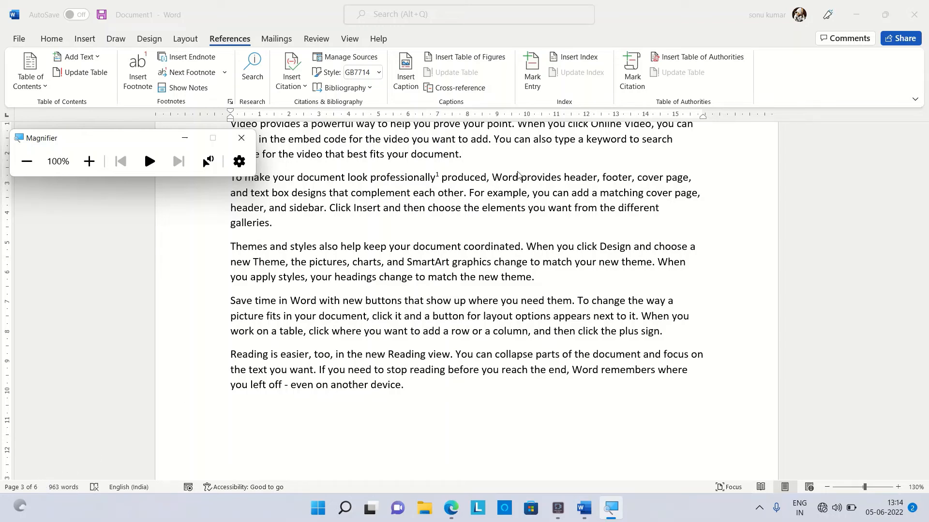
Insert an endnote on the word "provides" in the second paragraph under the "Computer Ist genr." heading
{"action": "left_click", "coordinate": [521, 178]}
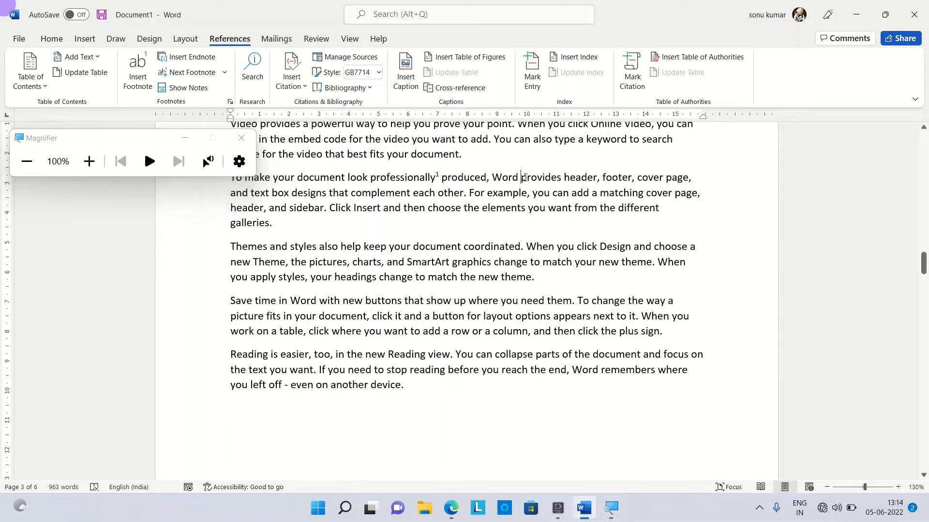
{"action": "left_click_drag", "start_coordinate": [524, 178], "coordinate": [568, 178]}
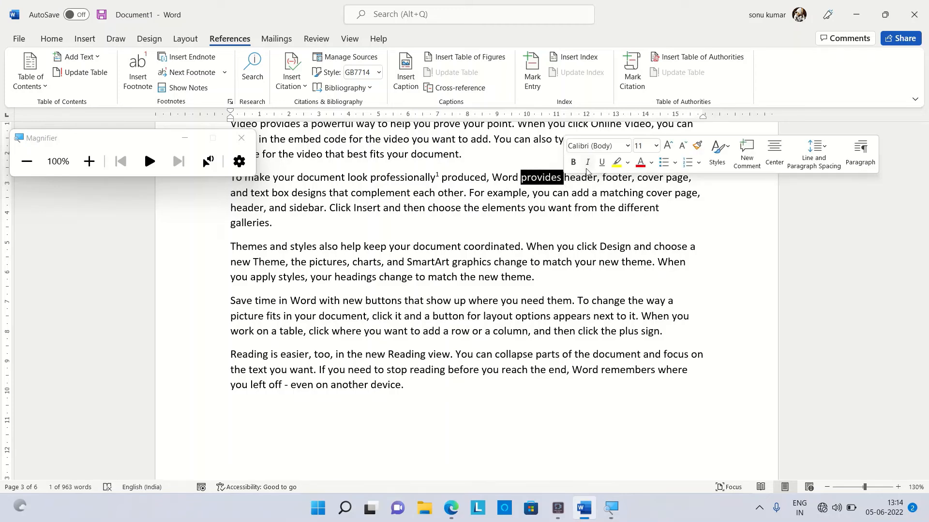
{"action": "left_click", "coordinate": [188, 88]}
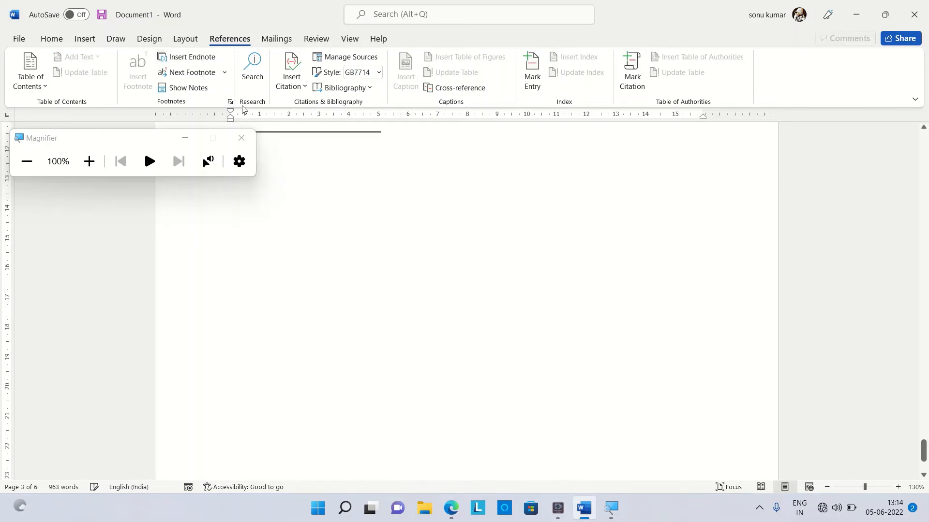
{"action": "scroll", "coordinate": [373, 273], "scroll_direction": "up", "scroll_amount": 1}
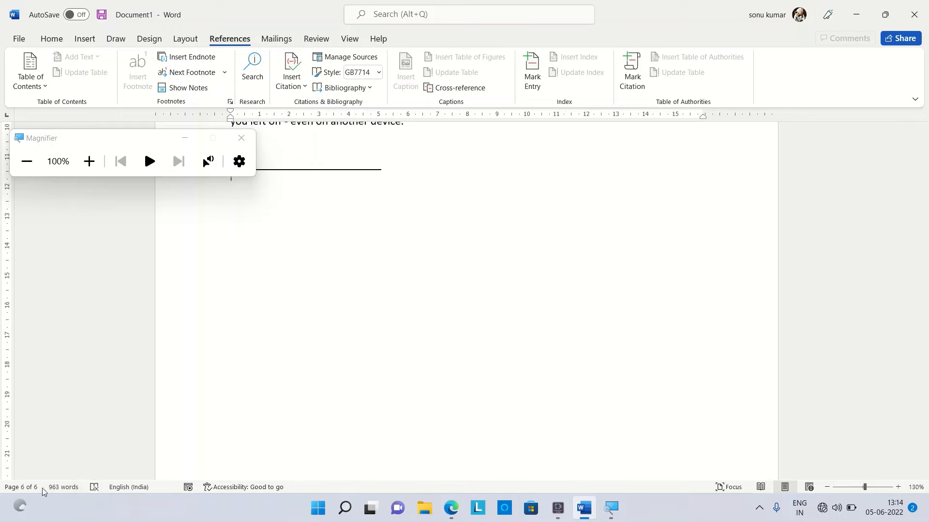
Magnify the new endnote mark to 200%, return to 100%, and move the Magnifier window clear of the note
{"action": "left_click", "coordinate": [89, 161]}
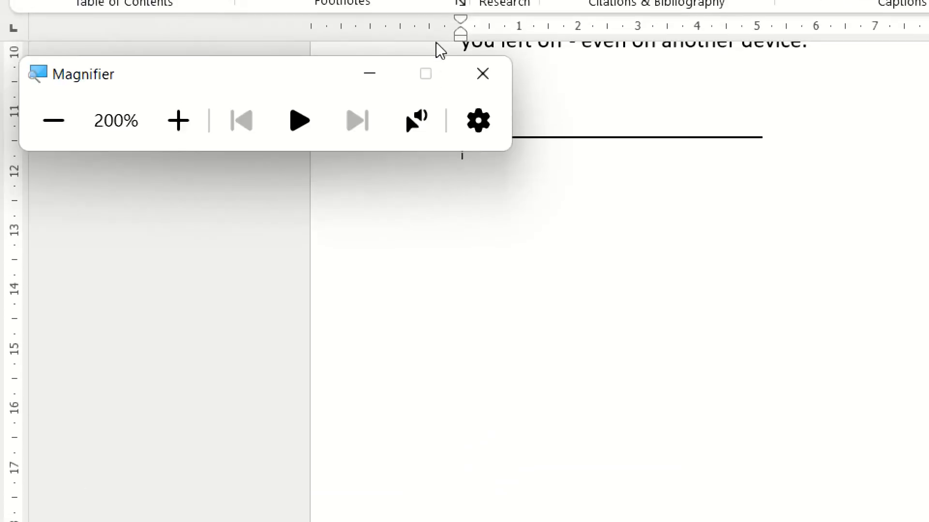
{"action": "left_click", "coordinate": [30, 135]}
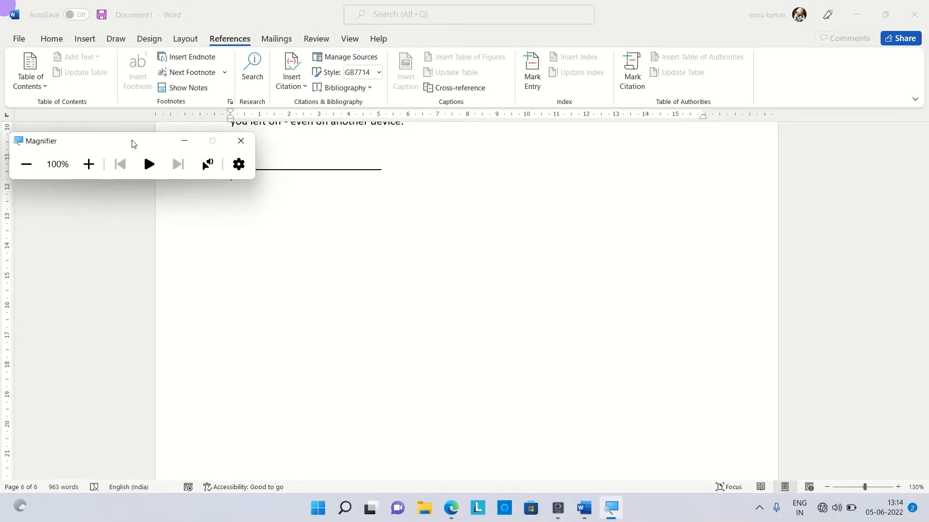
{"action": "left_click_drag", "start_coordinate": [136, 147], "coordinate": [88, 252]}
Enter "xyz" as the text of the new endnote on the last page
{"action": "left_click", "coordinate": [298, 142]}
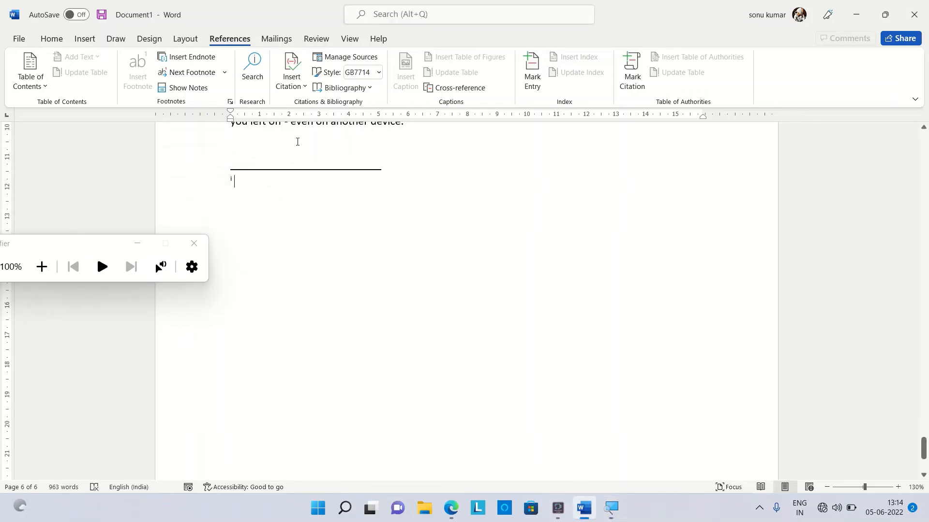
{"action": "type", "text": "xyz"}
{"action": "key", "text": "Return"}
Look back through the document from the endnote to the first page and view the footnote and endnote navigation options
{"action": "left_click", "coordinate": [431, 137]}
{"action": "scroll", "coordinate": [425, 157], "scroll_direction": "up", "scroll_amount": 3}
{"action": "scroll", "coordinate": [425, 156], "scroll_direction": "up", "scroll_amount": 15}
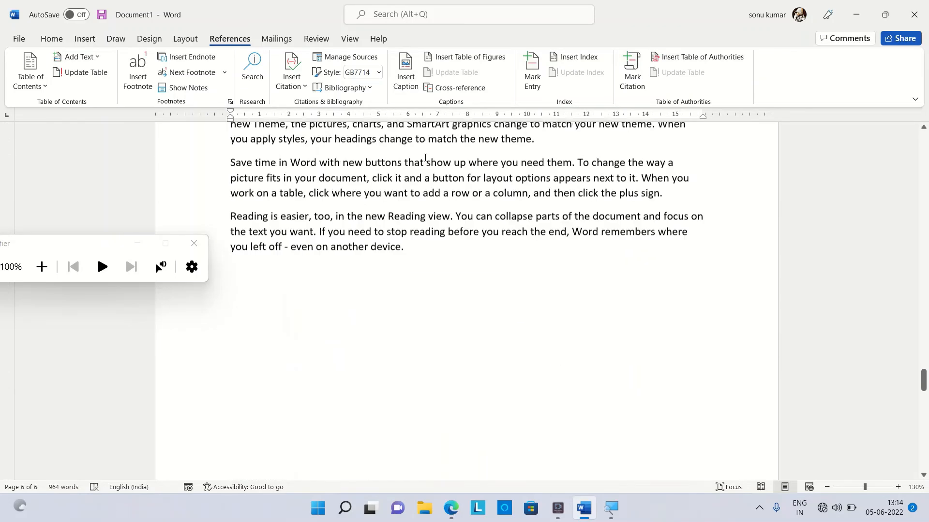
{"action": "scroll", "coordinate": [425, 159], "scroll_direction": "up", "scroll_amount": 15}
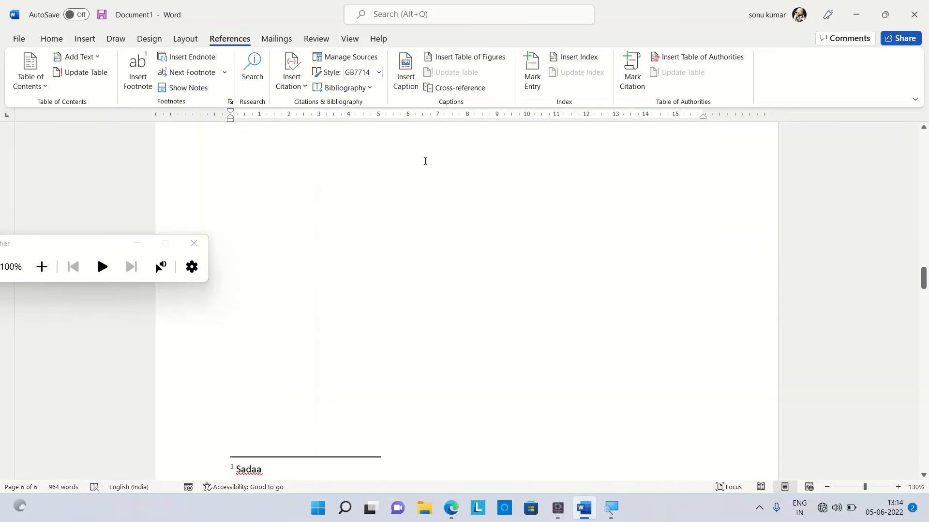
{"action": "scroll", "coordinate": [425, 161], "scroll_direction": "up", "scroll_amount": 15}
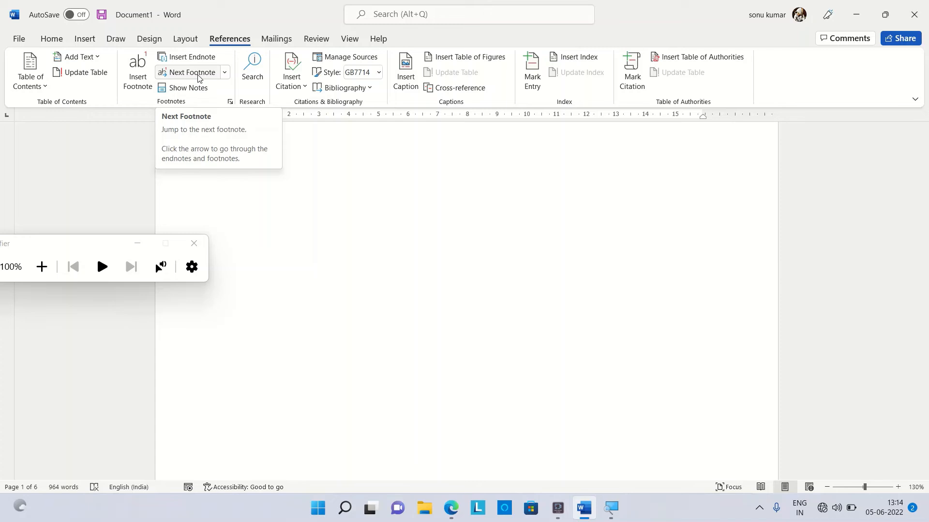
{"action": "left_click", "coordinate": [225, 76]}
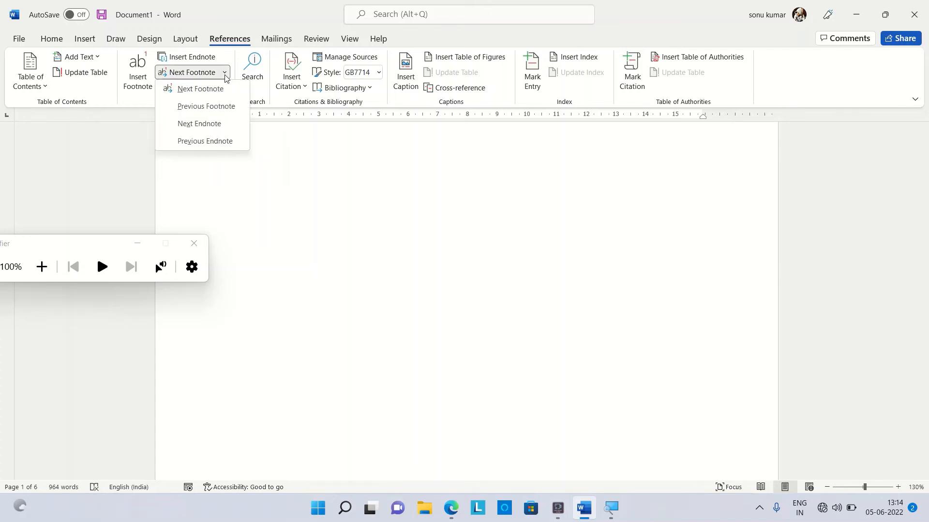
{"action": "left_click", "coordinate": [285, 226]}
{"action": "scroll", "coordinate": [285, 226], "scroll_direction": "up", "scroll_amount": 7}
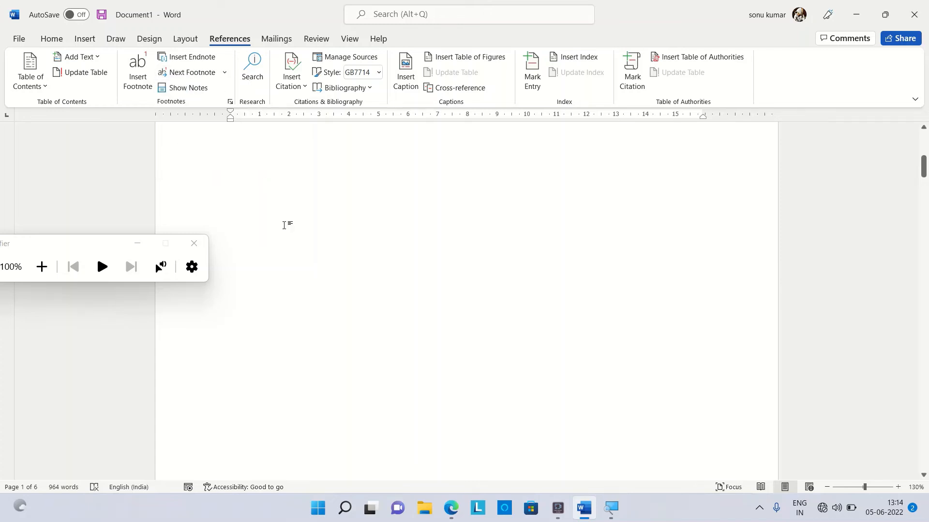
Insert a footnote on the word "buttons" in the "Save time in Word" paragraph on page 3 with the text "Grfuirfyjfgjhf"
{"action": "scroll", "coordinate": [283, 227], "scroll_direction": "down", "scroll_amount": 10}
{"action": "scroll", "coordinate": [277, 231], "scroll_direction": "down", "scroll_amount": 10}
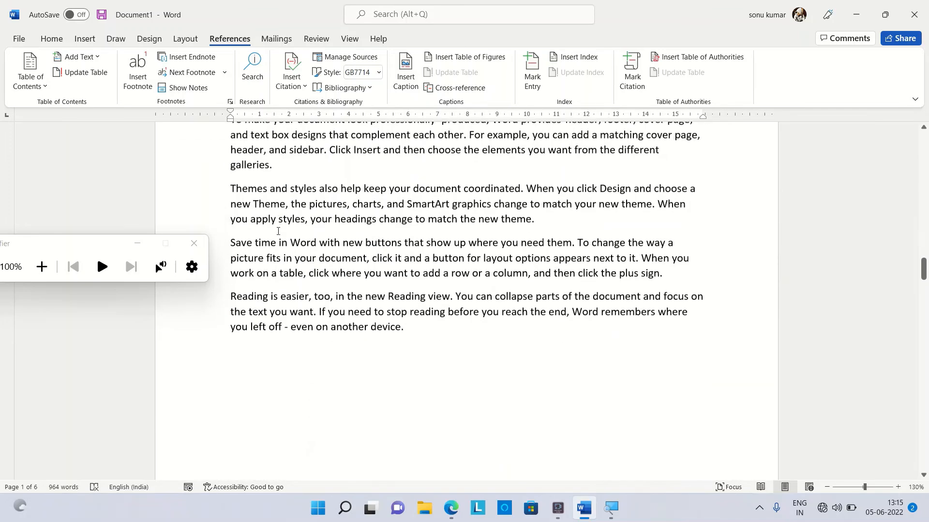
{"action": "left_click_drag", "start_coordinate": [292, 206], "coordinate": [314, 206]}
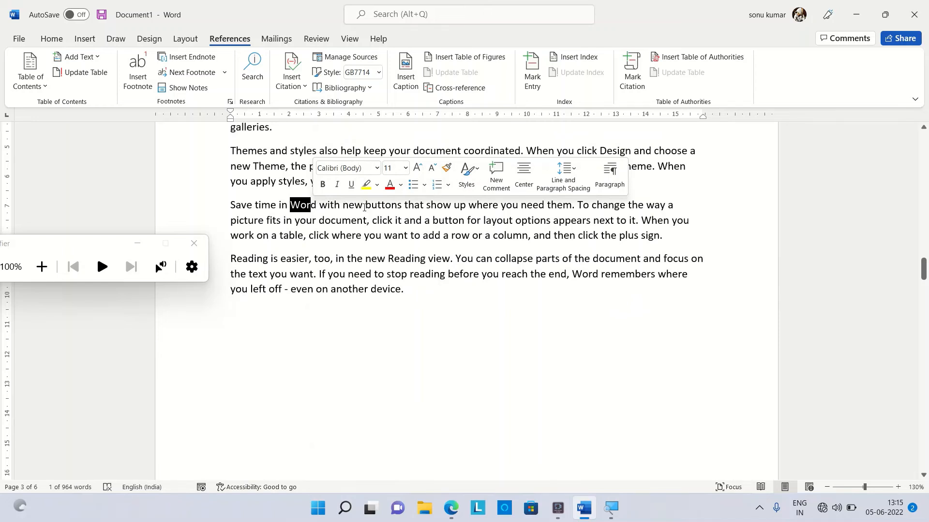
{"action": "double_click", "coordinate": [384, 205]}
{"action": "left_click", "coordinate": [138, 63]}
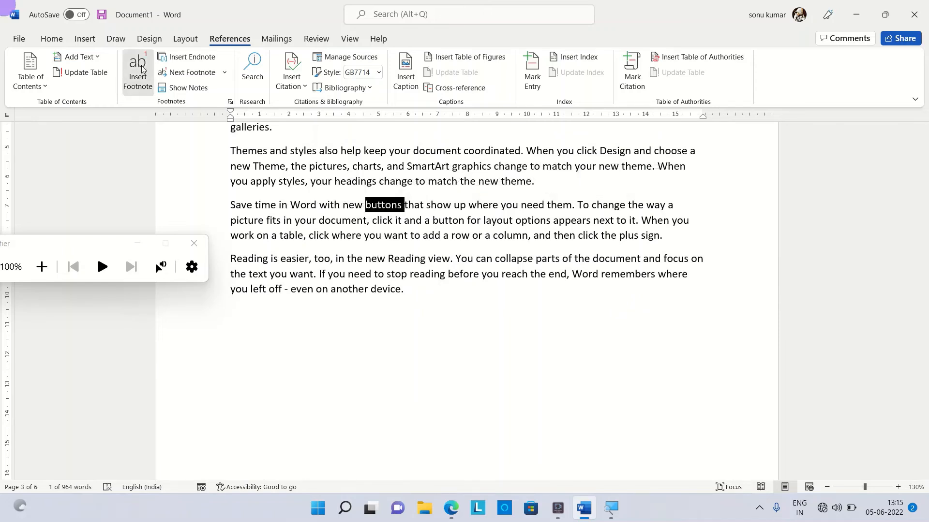
{"action": "type", "text": "grfuirfyjfgjhf"}
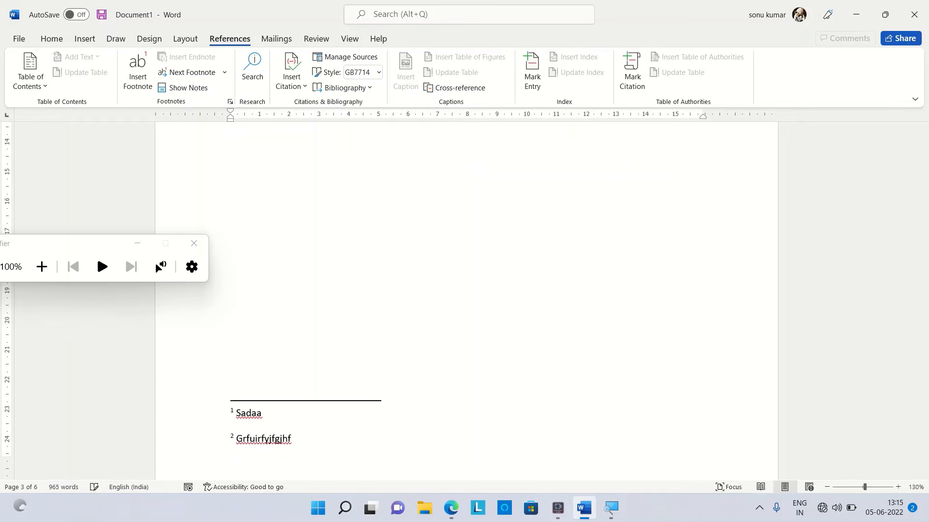
{"action": "left_click", "coordinate": [334, 246]}
Insert an endnote on the word "device" at the end of the last paragraph on page 3 with the text "Khgjhgjhj"
{"action": "scroll", "coordinate": [335, 249], "scroll_direction": "up", "scroll_amount": 4}
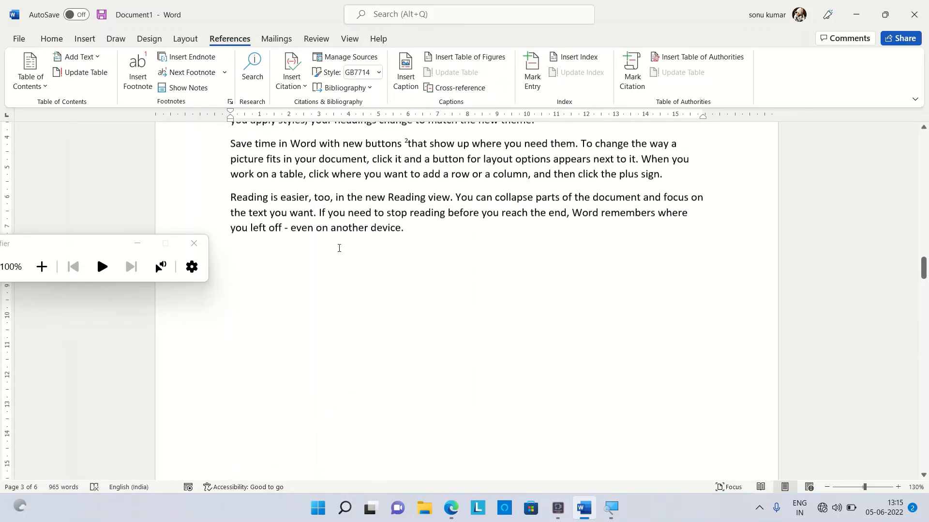
{"action": "left_click_drag", "start_coordinate": [370, 310], "coordinate": [410, 314]}
{"action": "left_click", "coordinate": [187, 57]}
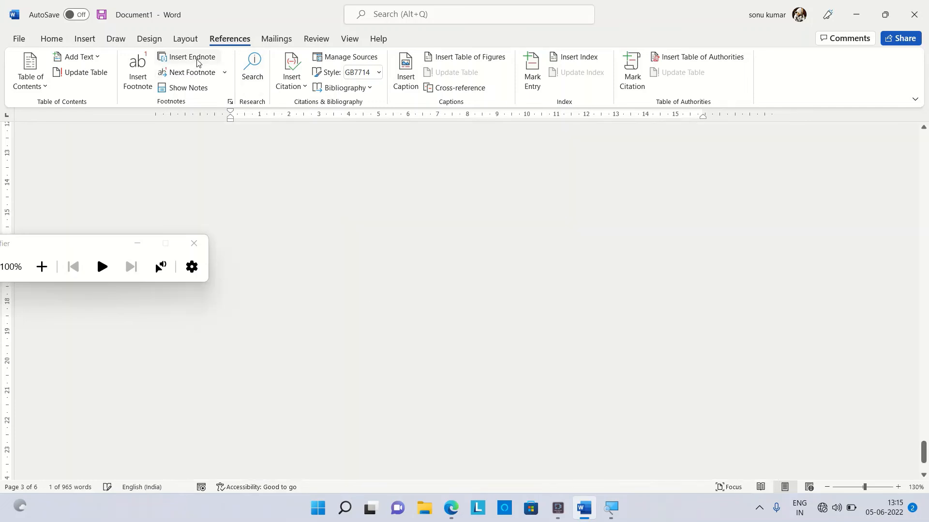
{"action": "type", "text": "khgjhgjhj"}
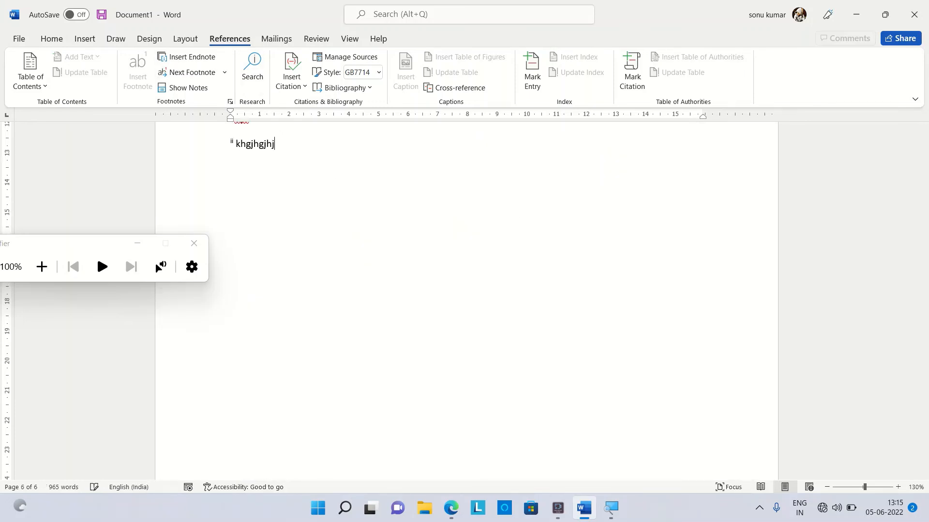
{"action": "key", "text": "Return"}
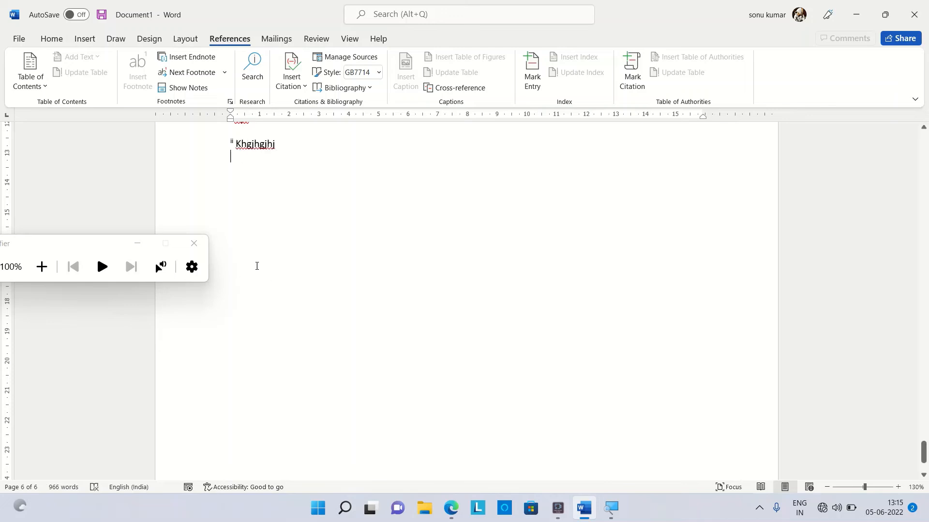
Try to jump to the next footnote and the next endnote from the "Themes and styles" paragraph on page 6
{"action": "scroll", "coordinate": [310, 241], "scroll_direction": "up", "scroll_amount": 5}
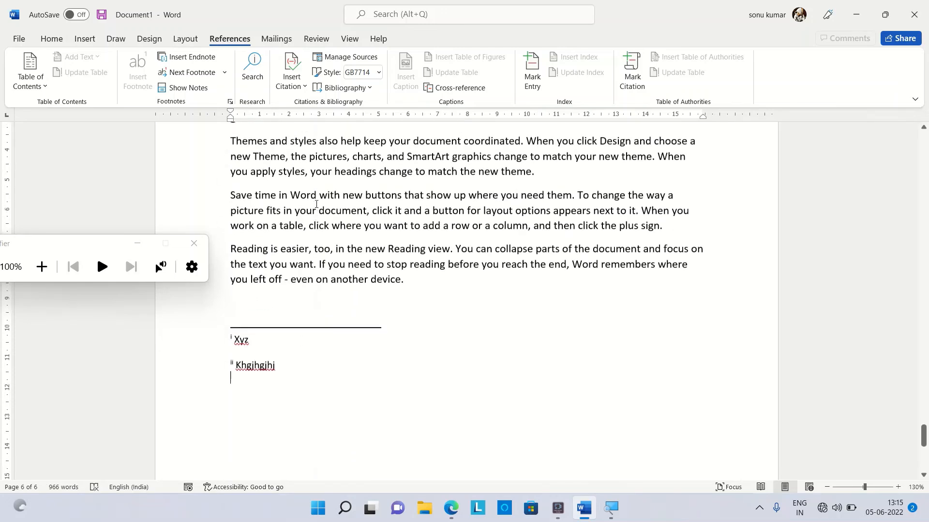
{"action": "left_click", "coordinate": [315, 202]}
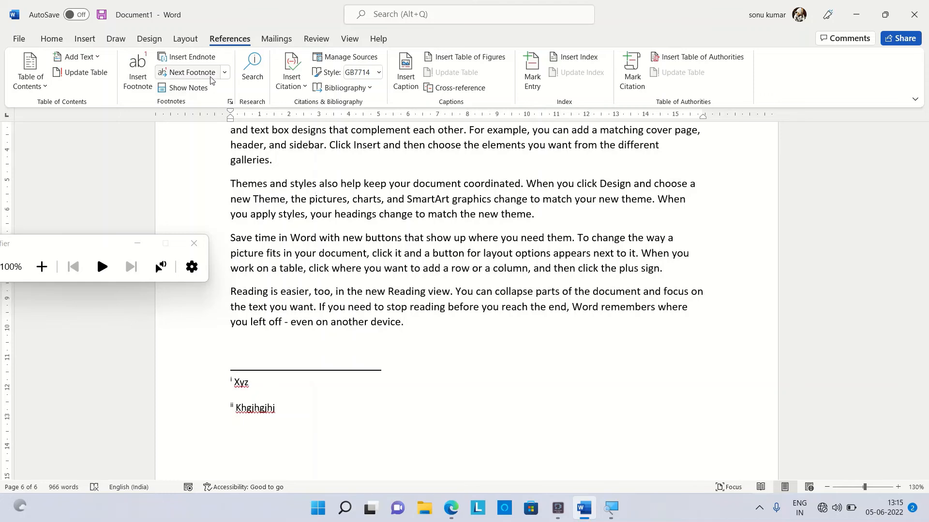
{"action": "left_click", "coordinate": [225, 73]}
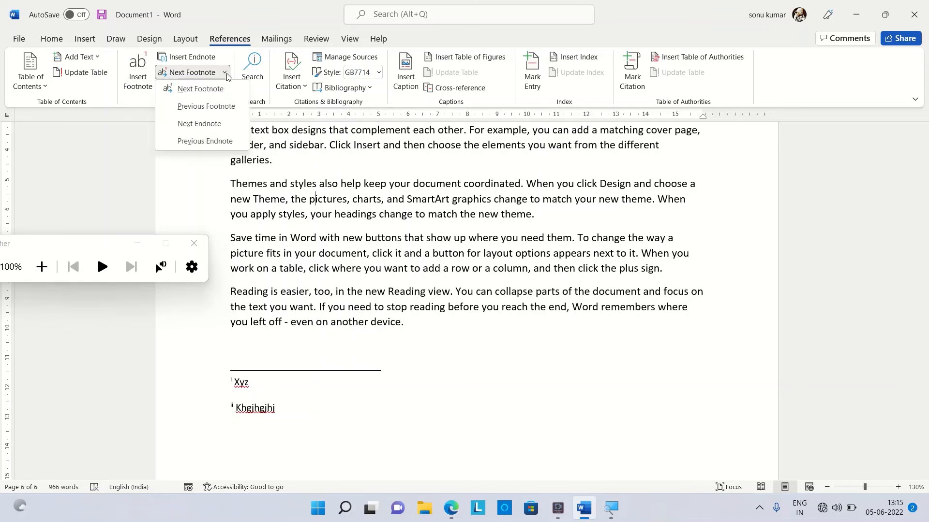
{"action": "left_click", "coordinate": [222, 90]}
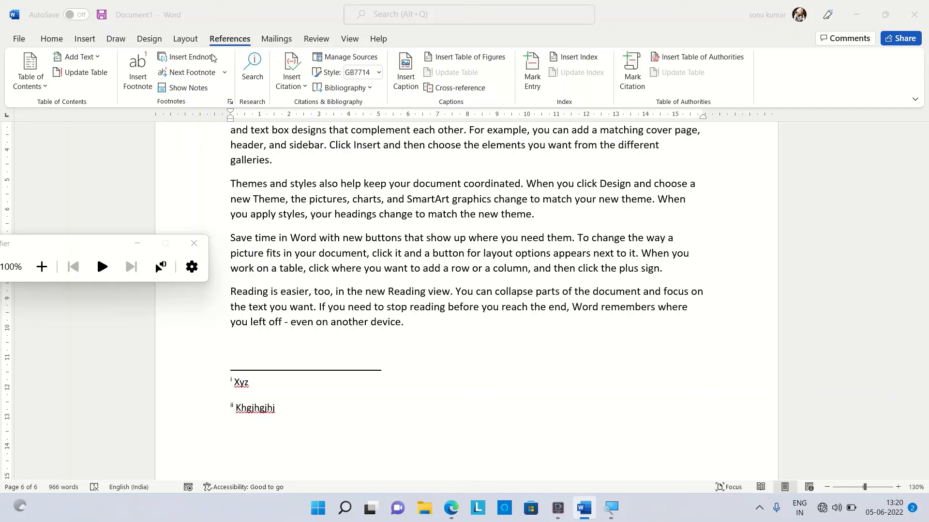
{"action": "left_click", "coordinate": [226, 74]}
{"action": "left_click", "coordinate": [225, 75]}
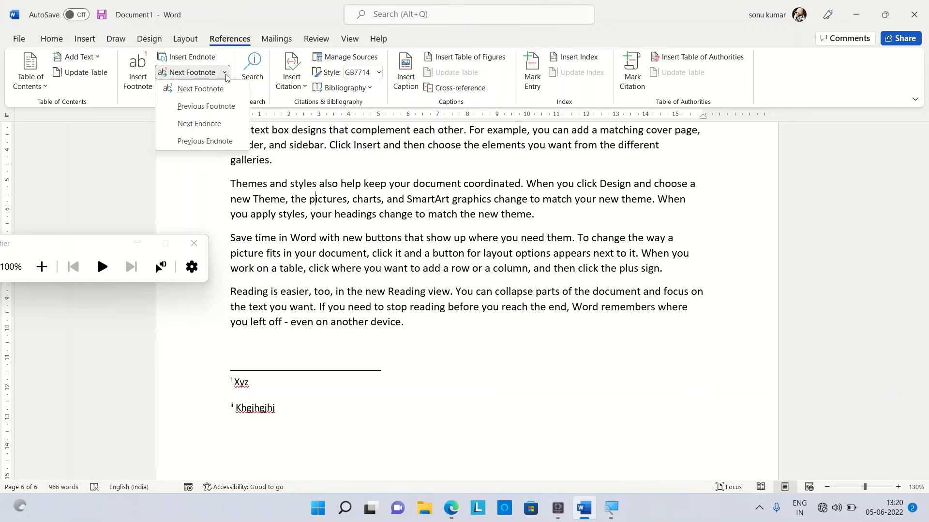
{"action": "left_click", "coordinate": [219, 90]}
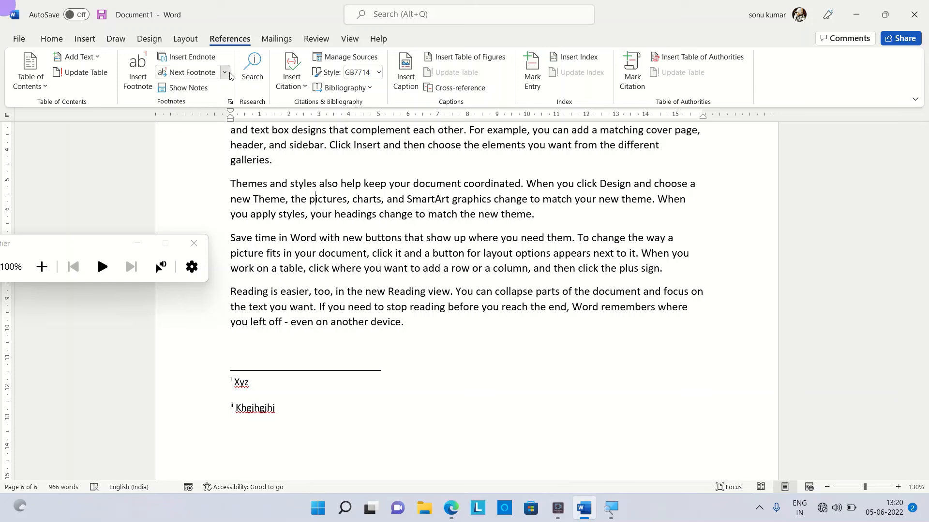
{"action": "left_click", "coordinate": [226, 74]}
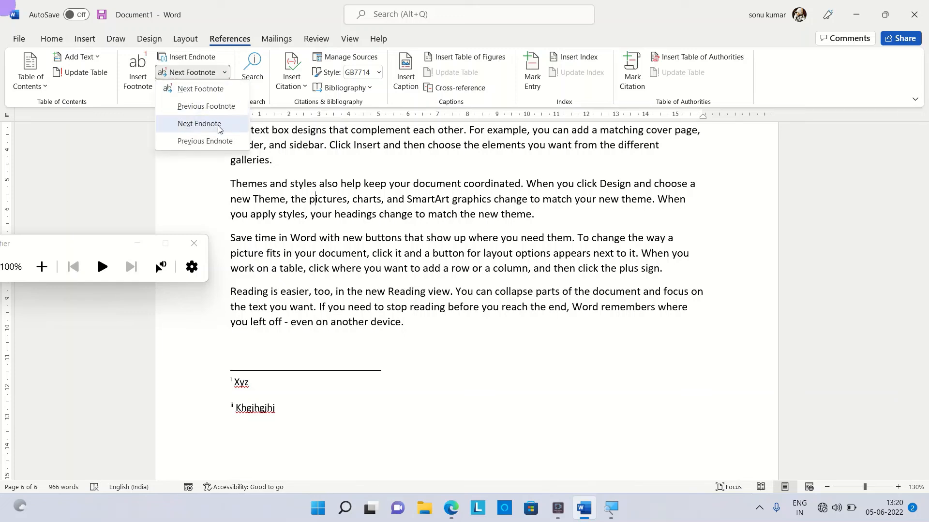
{"action": "left_click", "coordinate": [217, 128]}
{"action": "left_click", "coordinate": [354, 211]}
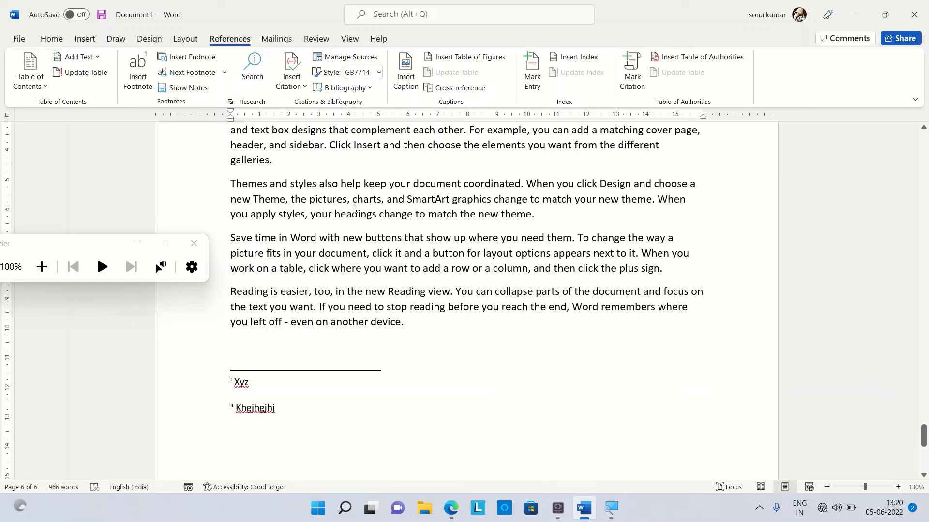
Close the Magnifier window and try again to jump to the next footnote and next endnote from page 6
{"action": "left_click", "coordinate": [194, 243]}
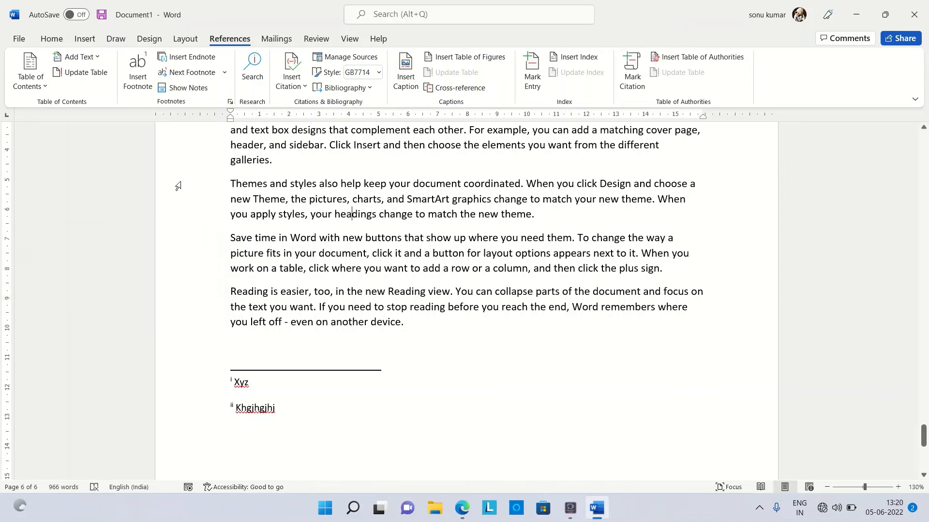
{"action": "left_click", "coordinate": [193, 76]}
{"action": "left_click", "coordinate": [206, 77]}
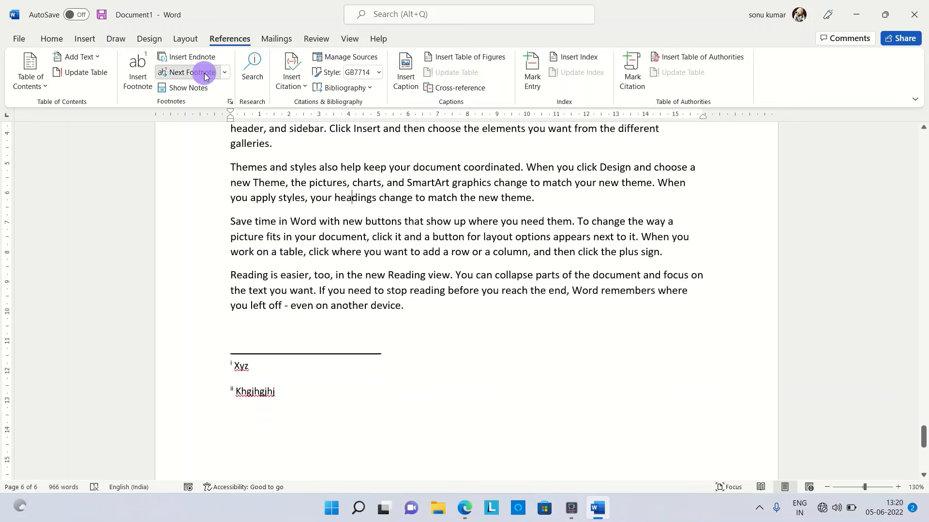
{"action": "left_click", "coordinate": [224, 72]}
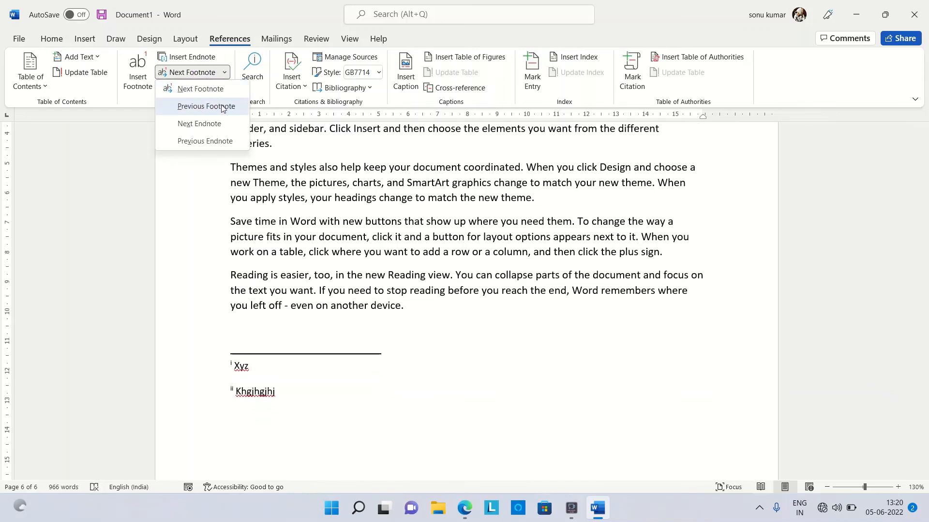
{"action": "left_click", "coordinate": [217, 125]}
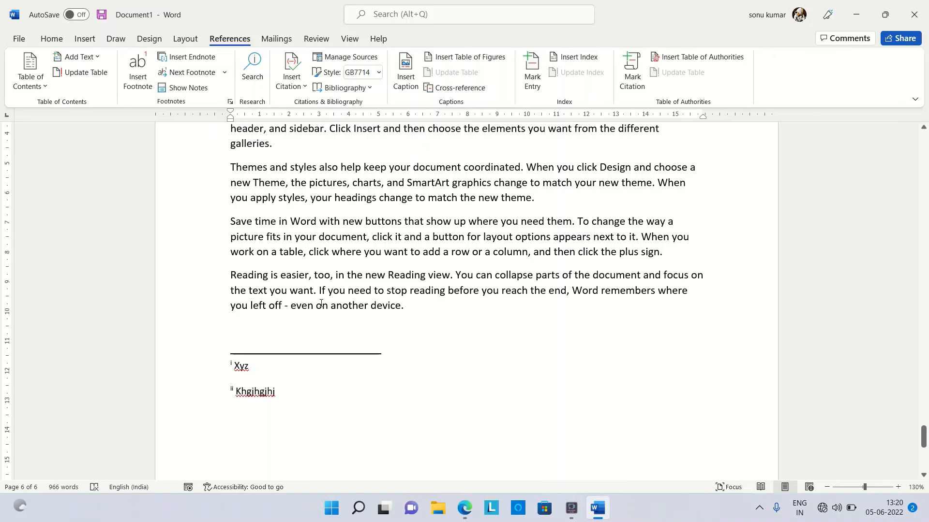
Insert an endnote on the word "device" at the end of the last paragraph on page 6 with the text "Gdfhgfrytrytrf"
{"action": "left_click", "coordinate": [375, 307]}
{"action": "left_click_drag", "start_coordinate": [372, 309], "coordinate": [404, 307]}
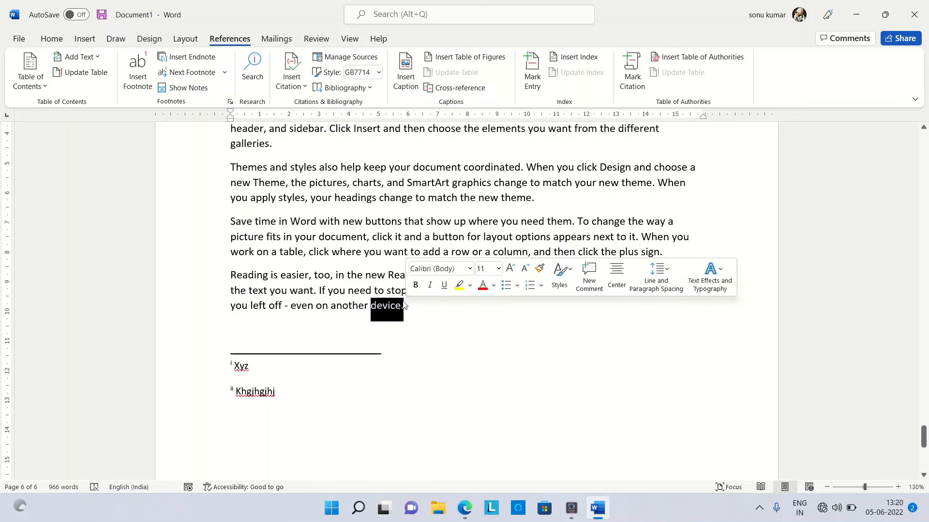
{"action": "left_click", "coordinate": [189, 56]}
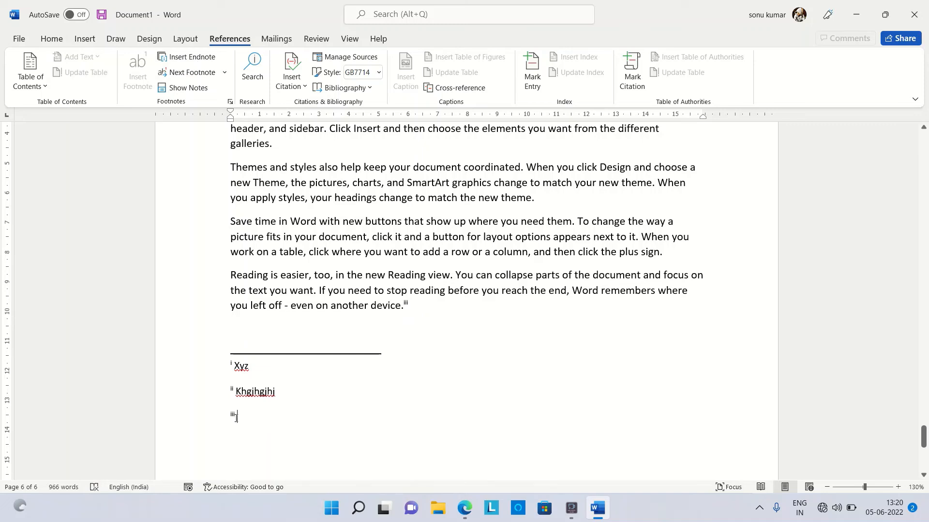
{"action": "type", "text": "gdfhgfrytrytrf"}
{"action": "key", "text": "Return"}
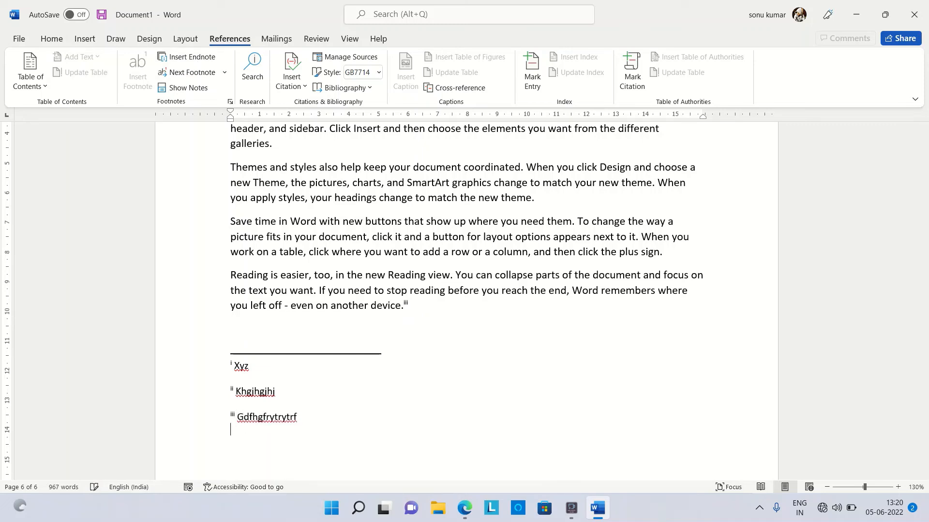
{"action": "left_click", "coordinate": [412, 324]}
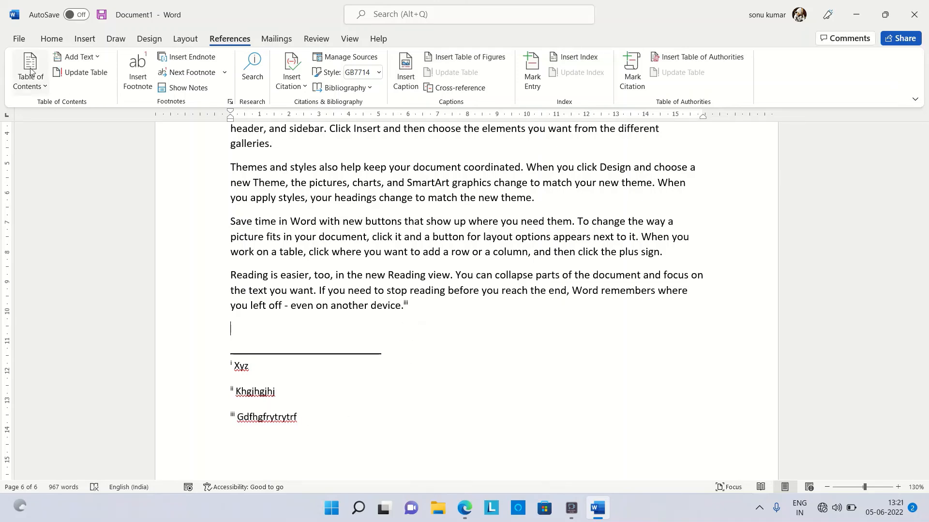
Go back to the "Computer Ist genr." heading on page 3 and jump forward through its two footnote references one by one
{"action": "scroll", "coordinate": [337, 272], "scroll_direction": "up", "scroll_amount": 13}
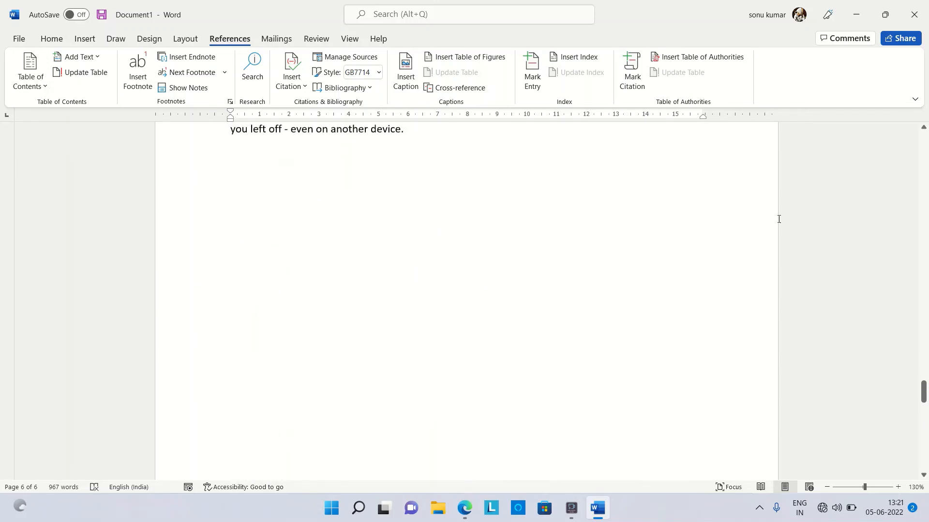
{"action": "left_click_drag", "start_coordinate": [922, 387], "coordinate": [923, 136]}
{"action": "scroll", "coordinate": [488, 295], "scroll_direction": "down", "scroll_amount": 10}
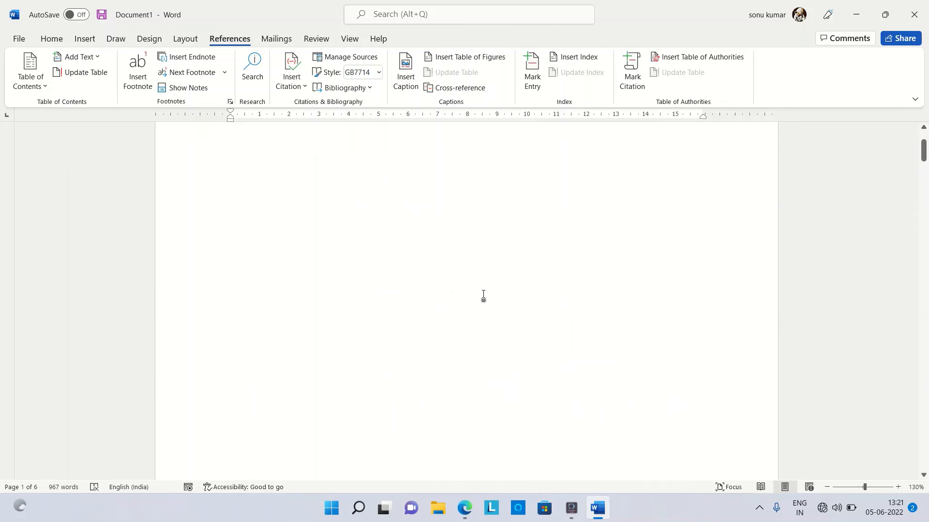
{"action": "scroll", "coordinate": [488, 295], "scroll_direction": "down", "scroll_amount": 10}
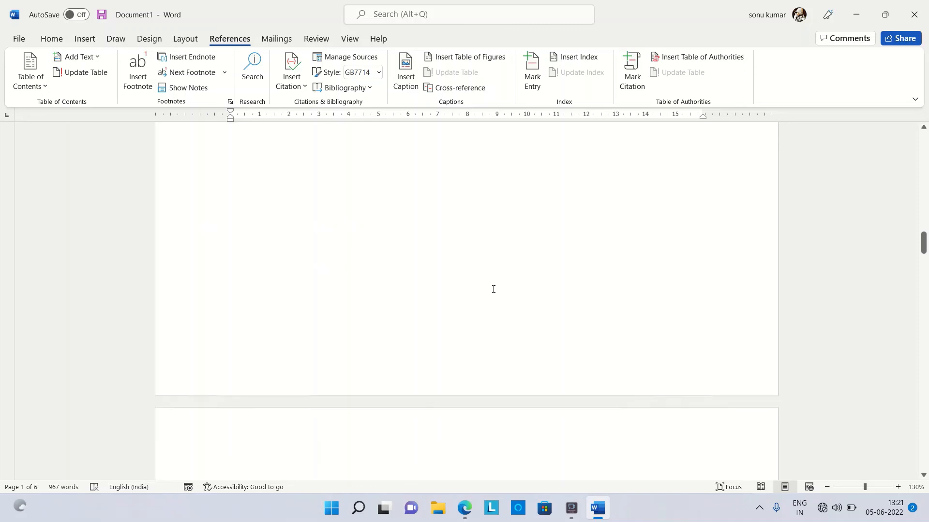
{"action": "scroll", "coordinate": [534, 365], "scroll_direction": "down", "scroll_amount": 2}
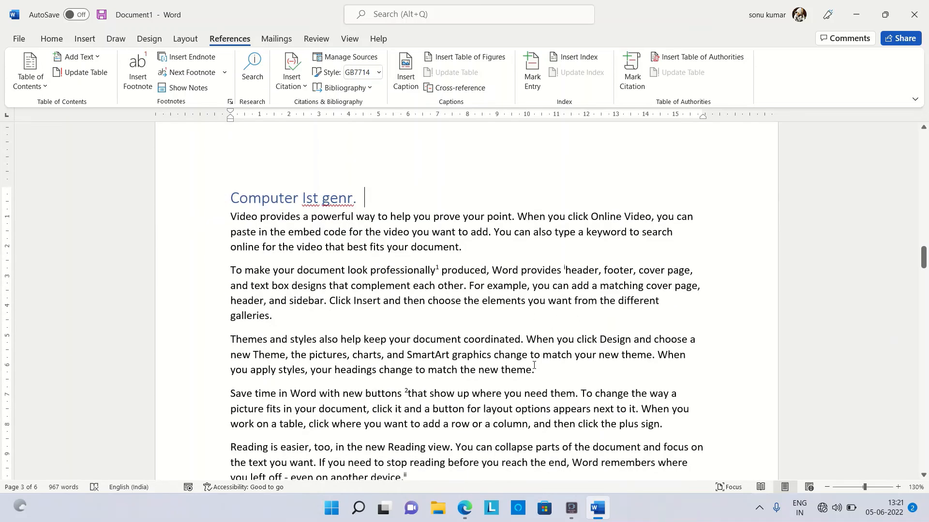
{"action": "left_click", "coordinate": [225, 73]}
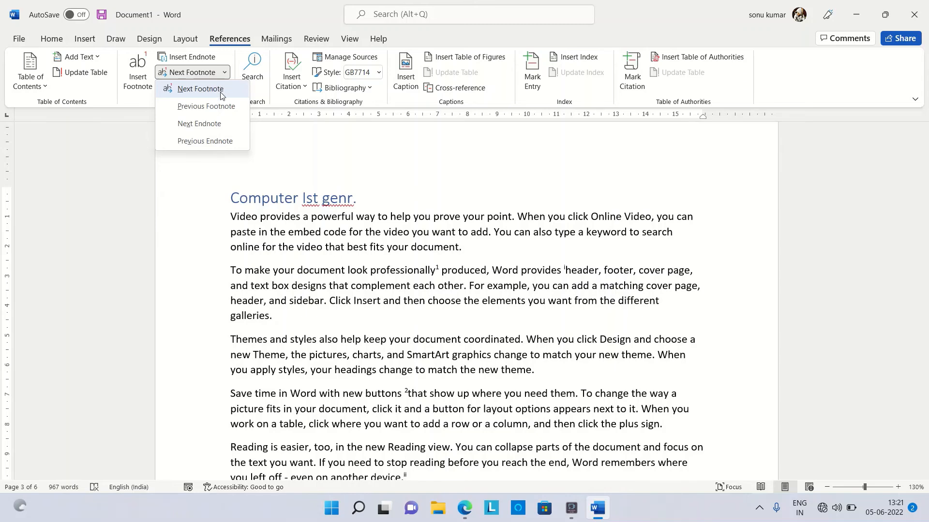
{"action": "left_click", "coordinate": [221, 92]}
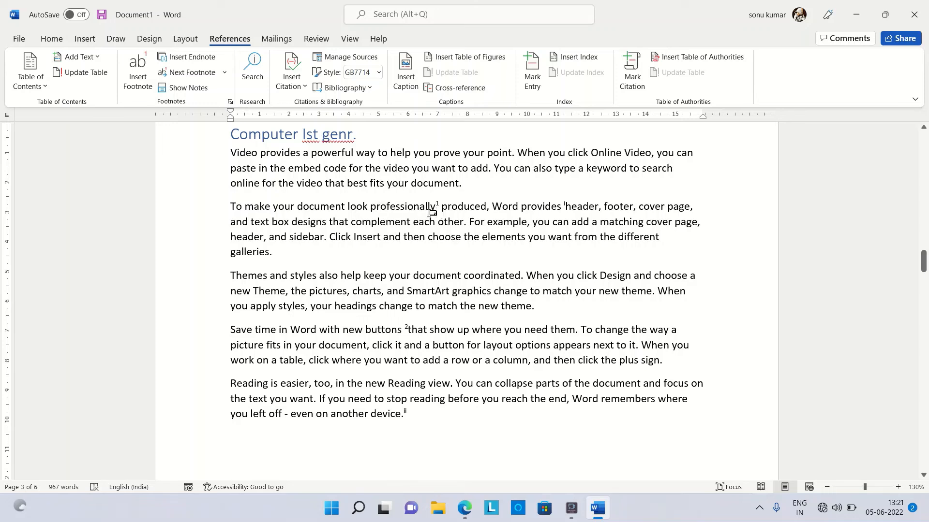
{"action": "left_click", "coordinate": [225, 74]}
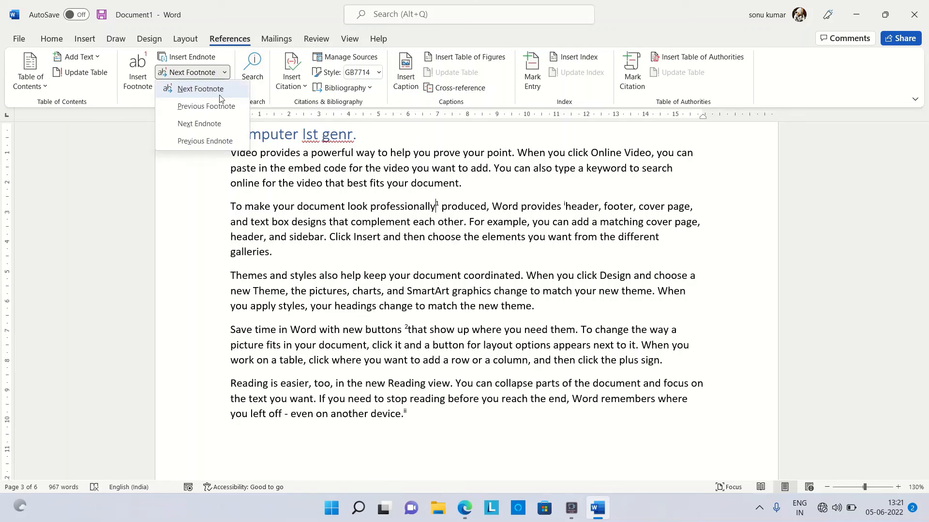
{"action": "left_click", "coordinate": [217, 89]}
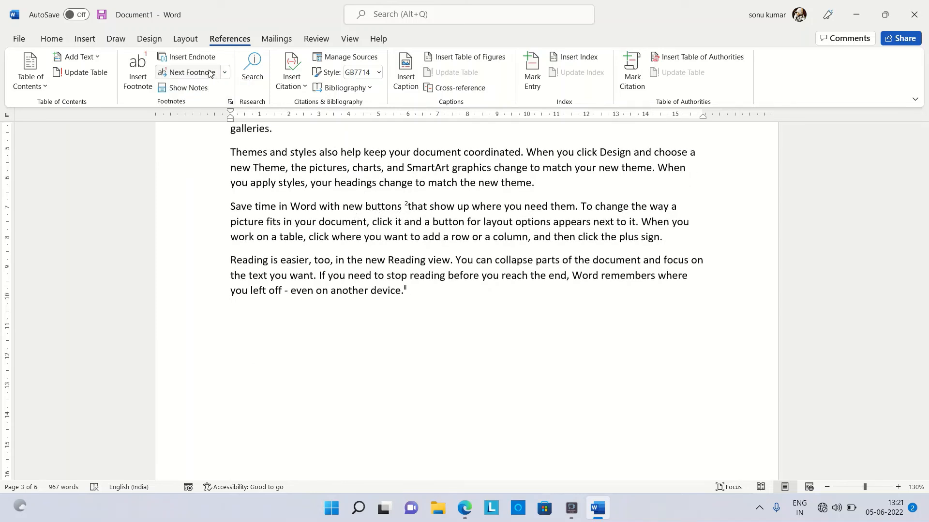
Jump to the endnote reference after "device" on page 3 and back to the previous endnote reference before "header"
{"action": "left_click", "coordinate": [225, 72]}
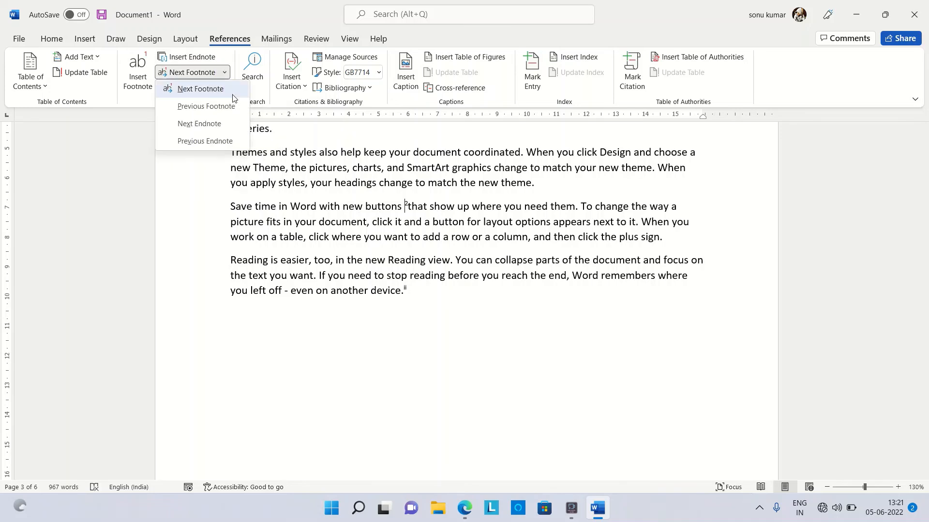
{"action": "left_click", "coordinate": [225, 123]}
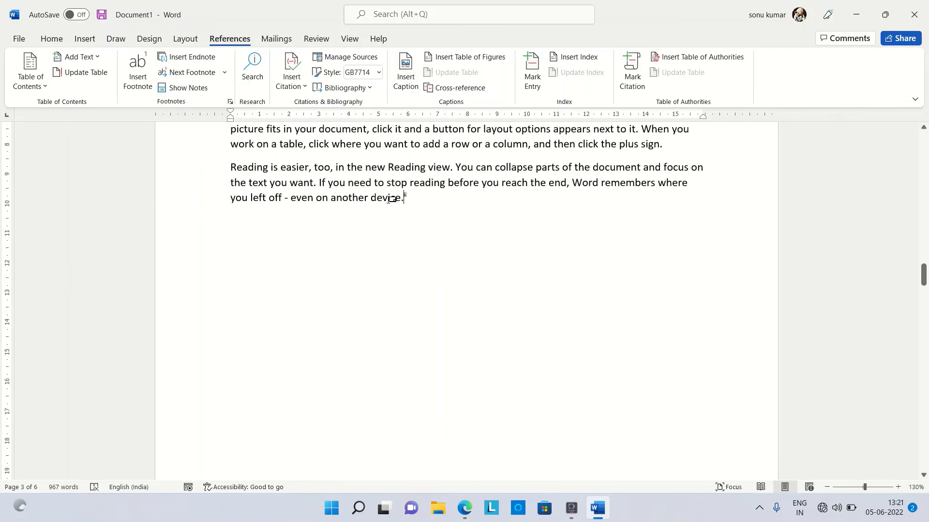
{"action": "left_click", "coordinate": [224, 73]}
{"action": "left_click", "coordinate": [216, 143]}
{"action": "scroll", "coordinate": [286, 200], "scroll_direction": "up", "scroll_amount": 2}
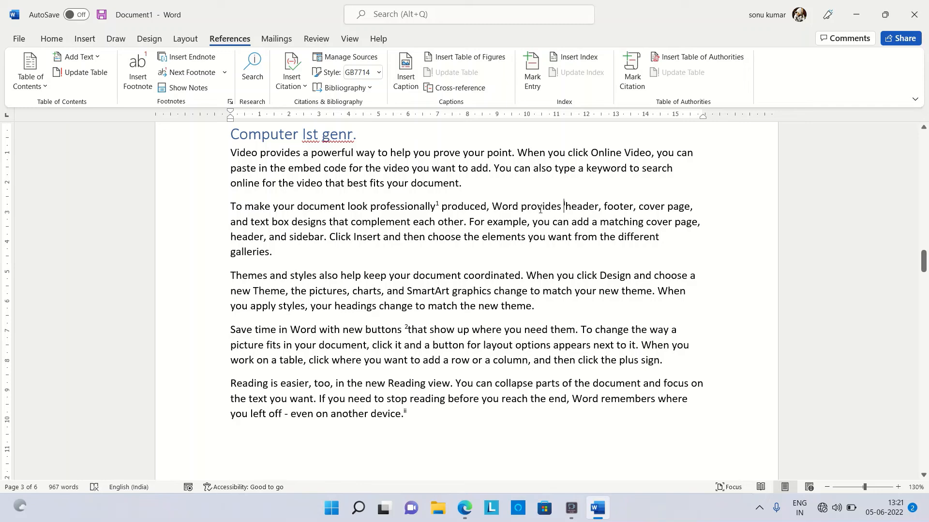
{"action": "left_click", "coordinate": [221, 75]}
{"action": "left_click", "coordinate": [227, 76]}
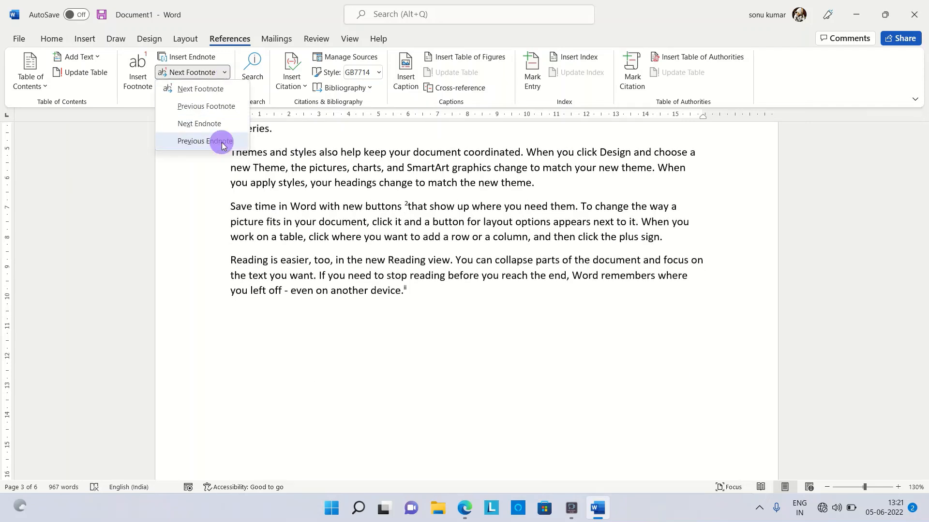
{"action": "left_click", "coordinate": [221, 141]}
{"action": "mouse_move", "coordinate": [405, 208]}
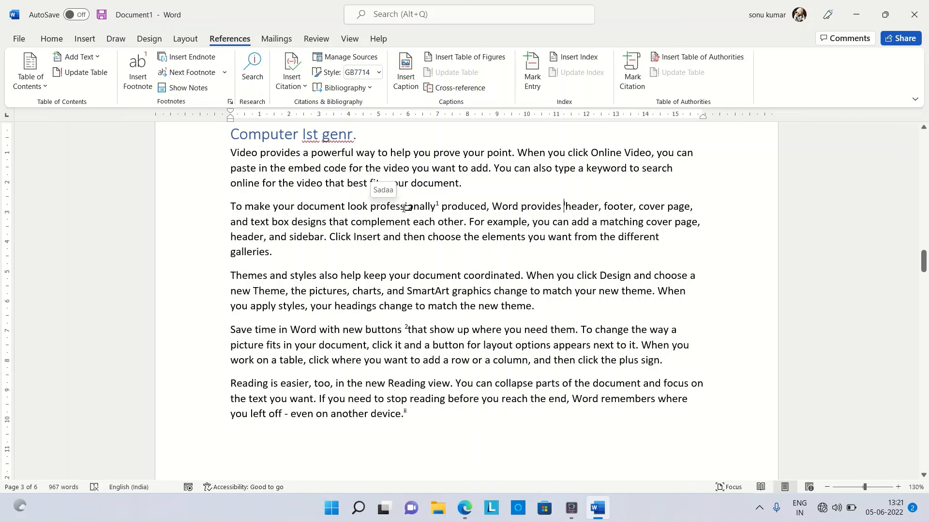
{"action": "left_click", "coordinate": [225, 73]}
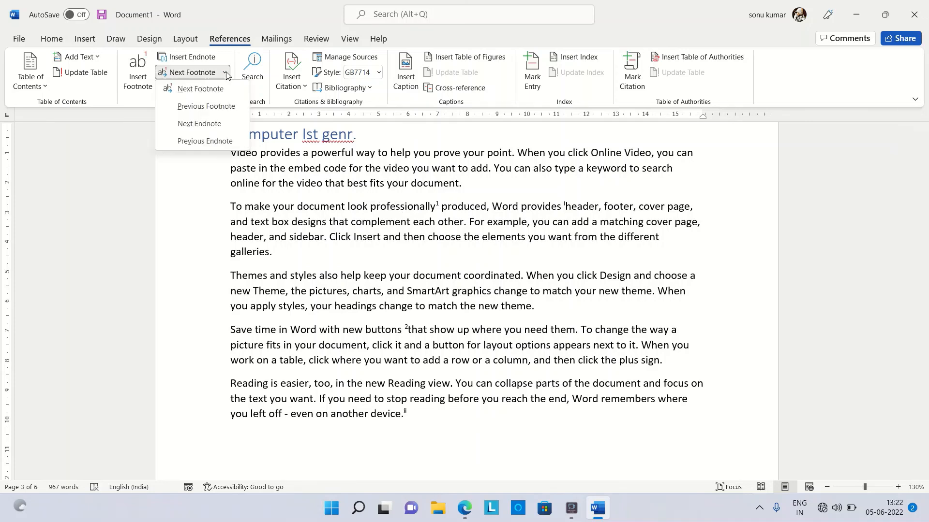
{"action": "left_click", "coordinate": [172, 201]}
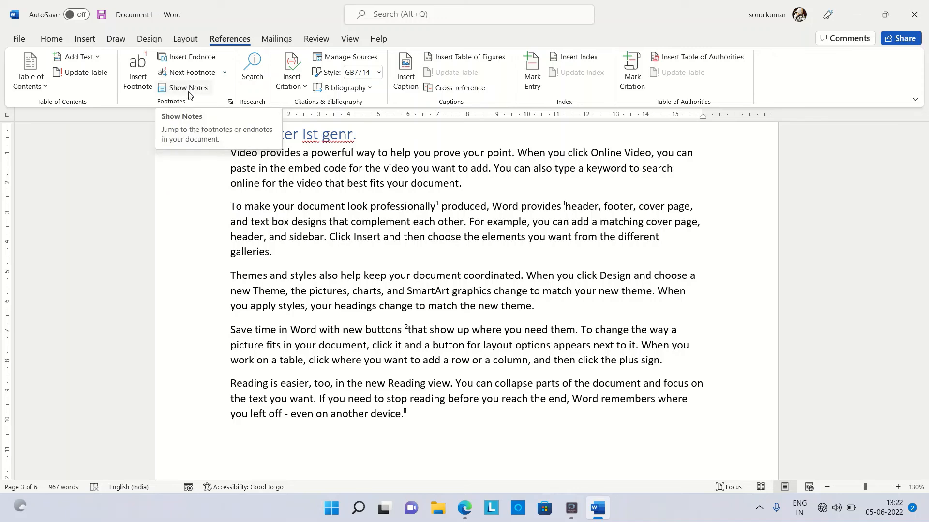
Show the document's notes from the first paragraph on page 3, choosing to view the endnote area
{"action": "left_click", "coordinate": [513, 153]}
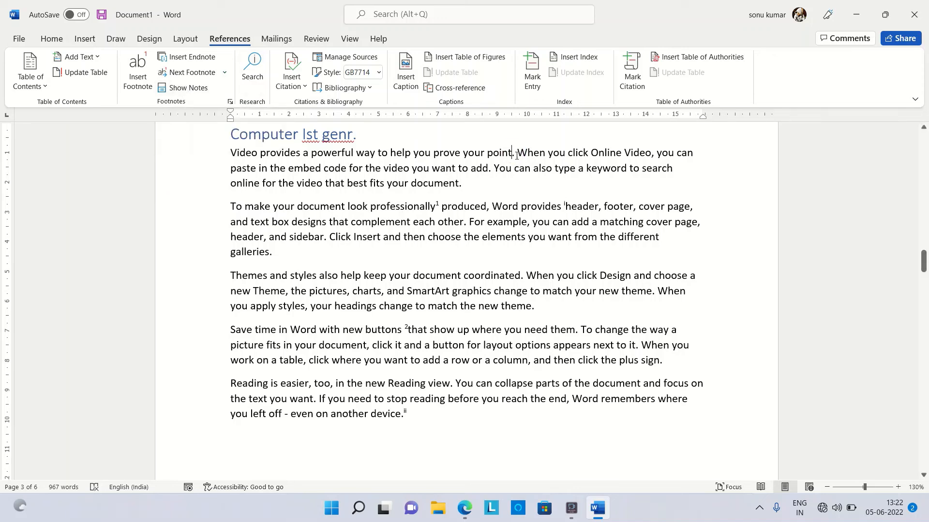
{"action": "left_click", "coordinate": [184, 88]}
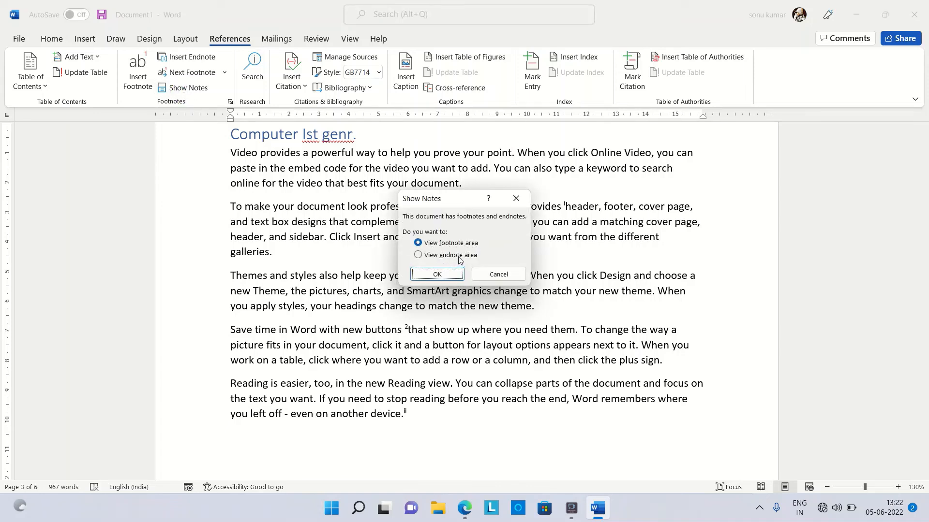
{"action": "left_click", "coordinate": [418, 255]}
{"action": "left_click", "coordinate": [421, 273]}
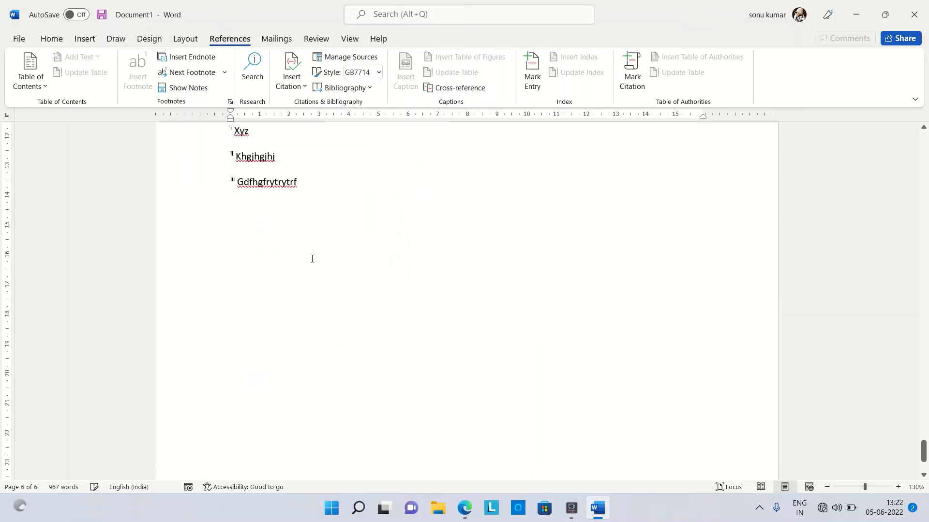
Return from the endnote to its reference on page 3 and show the document's notes, choosing to view the footnote area
{"action": "left_click", "coordinate": [183, 88]}
{"action": "left_click", "coordinate": [183, 88]}
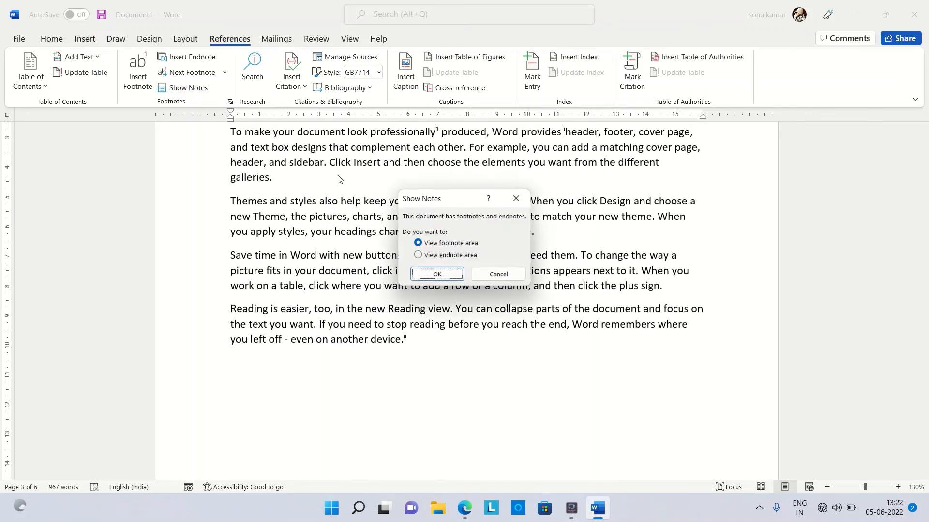
{"action": "left_click", "coordinate": [438, 274]}
{"action": "scroll", "coordinate": [271, 165], "scroll_direction": "up", "scroll_amount": 2}
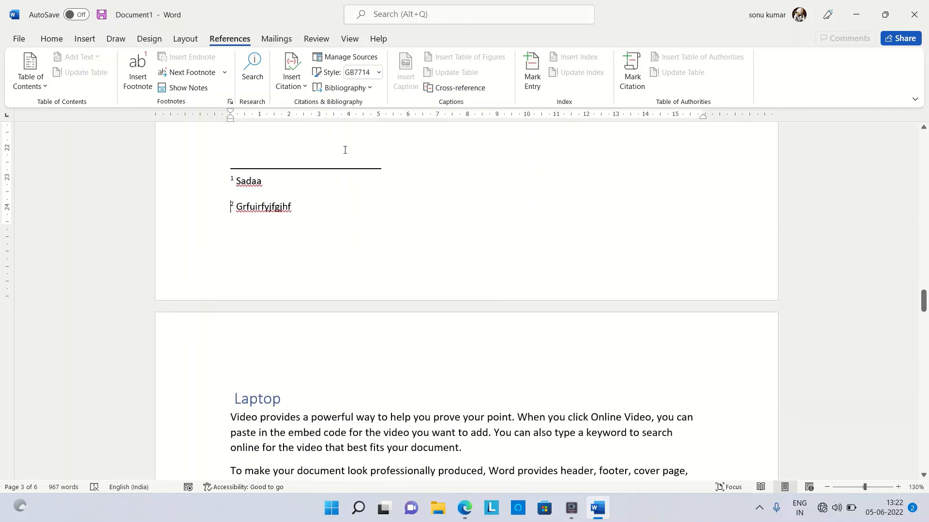
Go back to the start of page 3 and select the heading text "Computer Ist genr."
{"action": "scroll", "coordinate": [345, 150], "scroll_direction": "up", "scroll_amount": 8}
{"action": "left_click", "coordinate": [458, 191]}
{"action": "scroll", "coordinate": [388, 204], "scroll_direction": "up", "scroll_amount": 14}
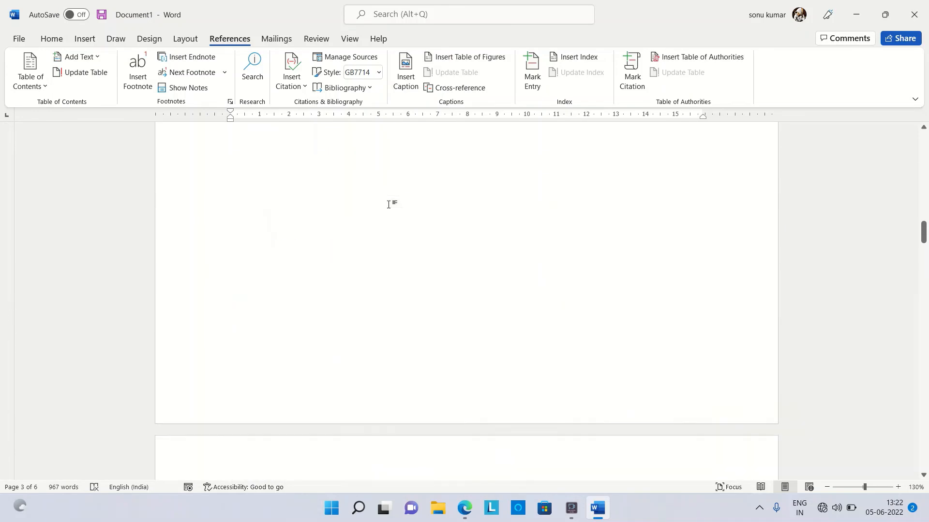
{"action": "scroll", "coordinate": [390, 205], "scroll_direction": "down", "scroll_amount": 6}
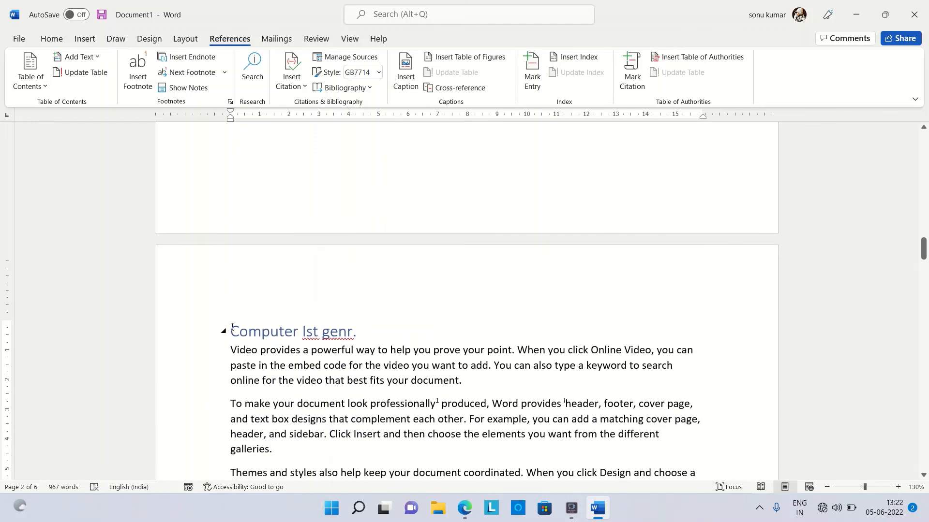
{"action": "left_click_drag", "start_coordinate": [232, 329], "coordinate": [372, 332]}
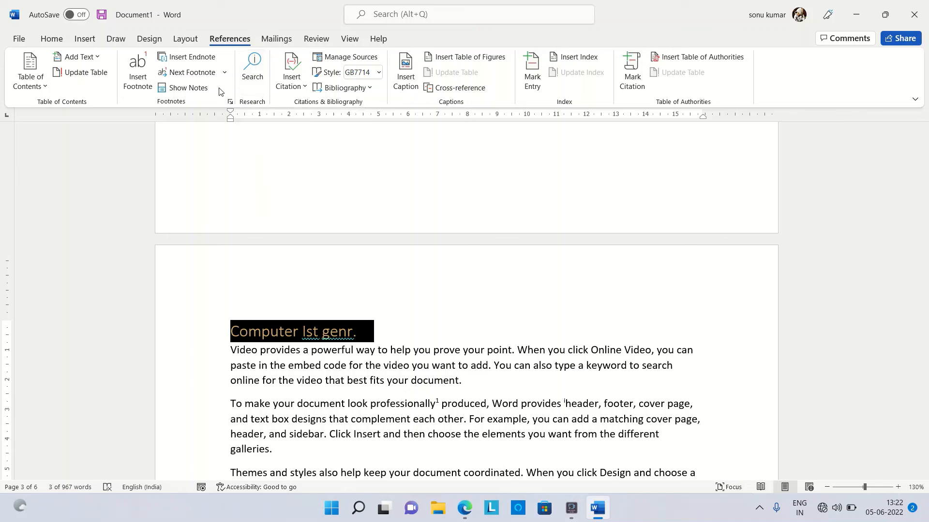
Switch the computer's Wi-Fi off and on again and connect to the "Redmi" network
{"action": "left_click", "coordinate": [828, 516]}
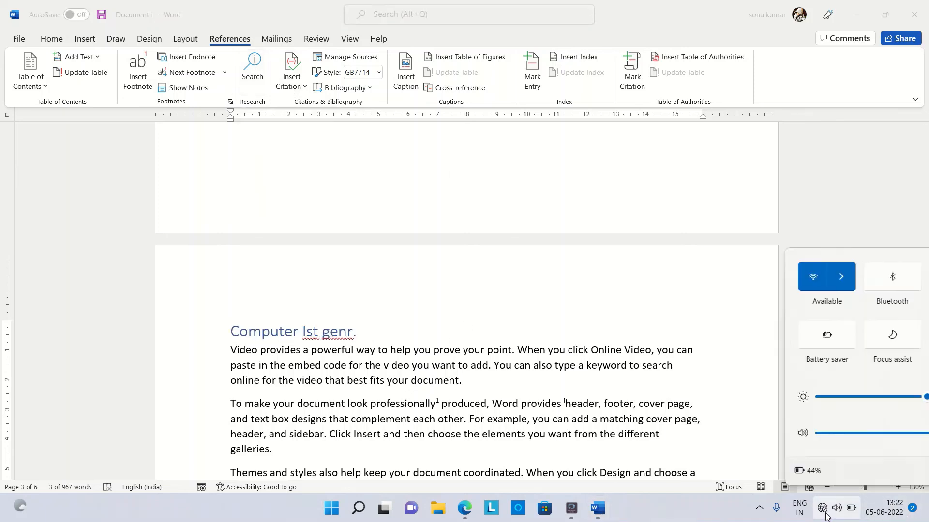
{"action": "left_click", "coordinate": [763, 273]}
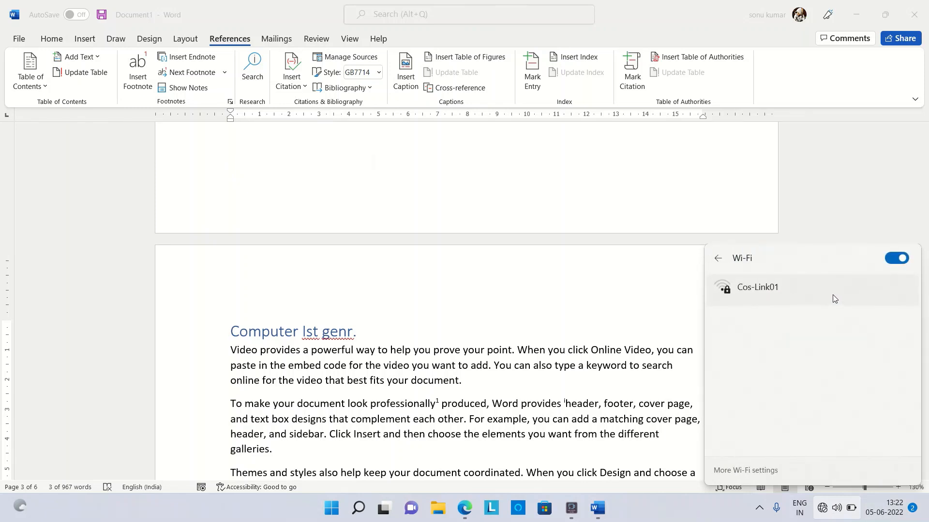
{"action": "left_click", "coordinate": [893, 259]}
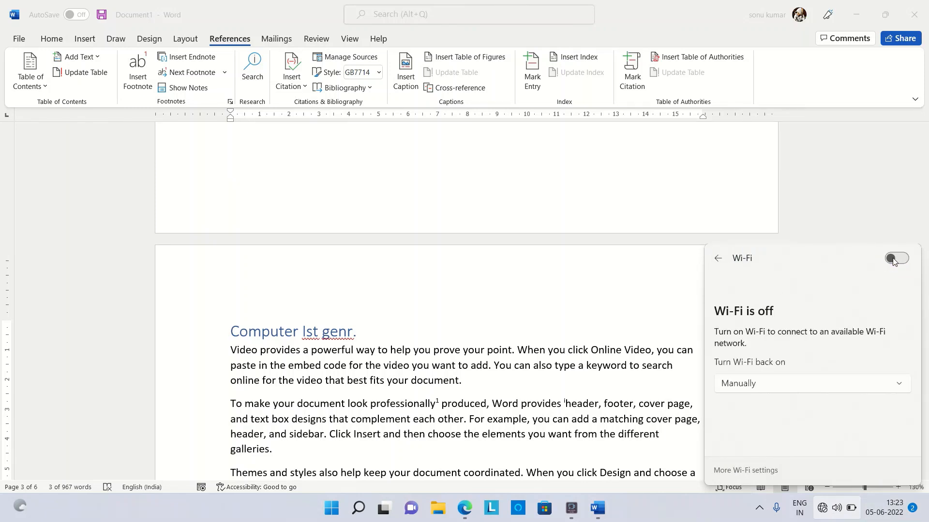
{"action": "left_click", "coordinate": [893, 259]}
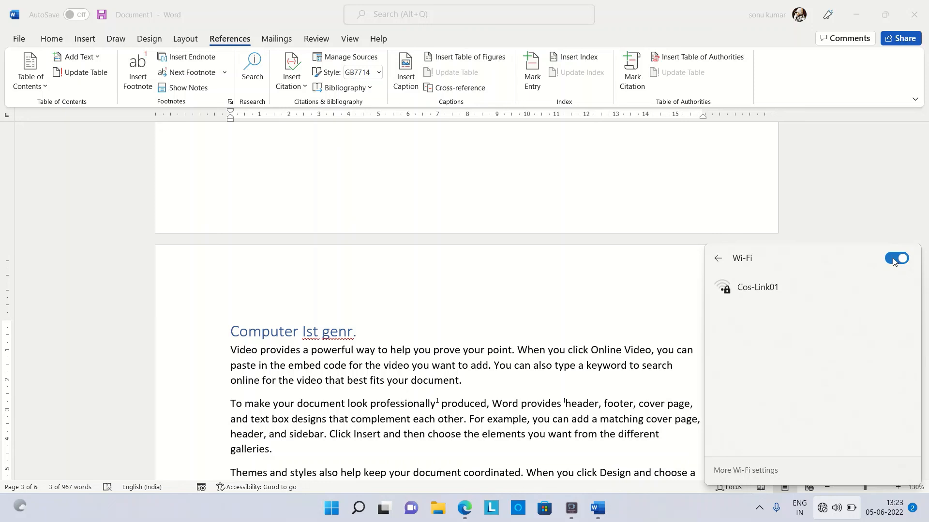
{"action": "left_click", "coordinate": [854, 286]}
{"action": "left_click", "coordinate": [867, 339]}
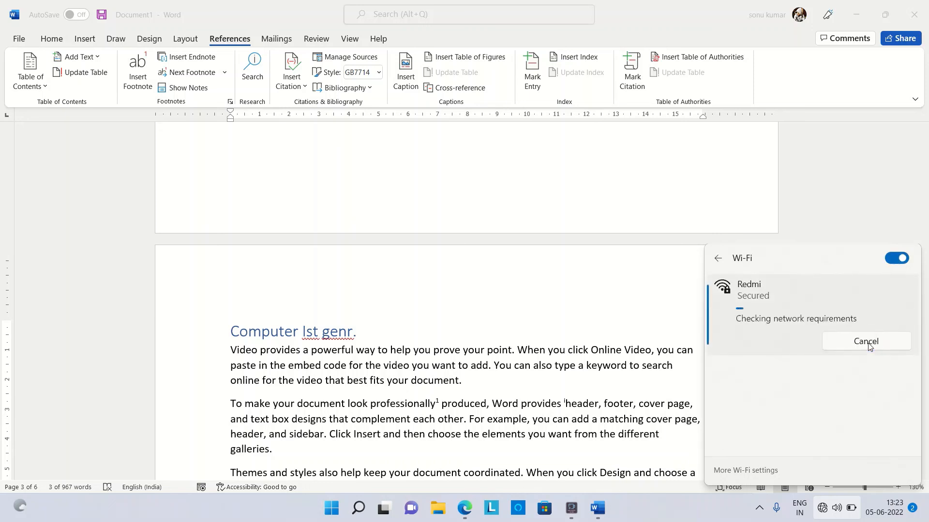
{"action": "left_click", "coordinate": [862, 227]}
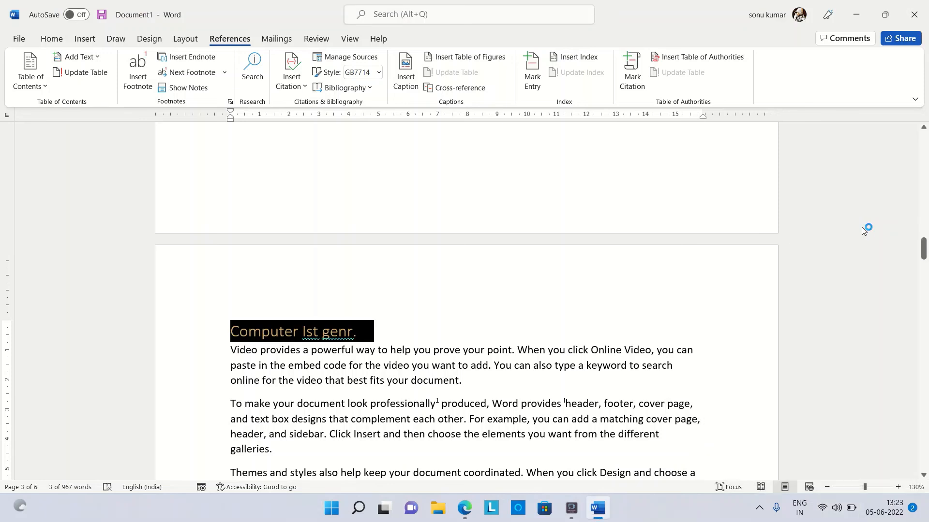
Search the web for the selected heading, open the "Computer - First Generation - Tutorials Point" result in the browser, and return to the document
{"action": "left_click", "coordinate": [254, 75]}
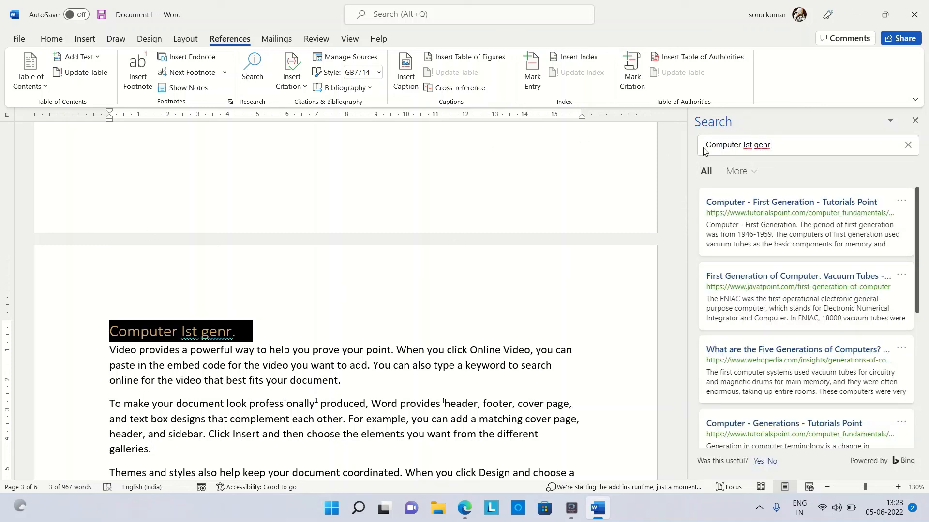
{"action": "left_click", "coordinate": [769, 204]}
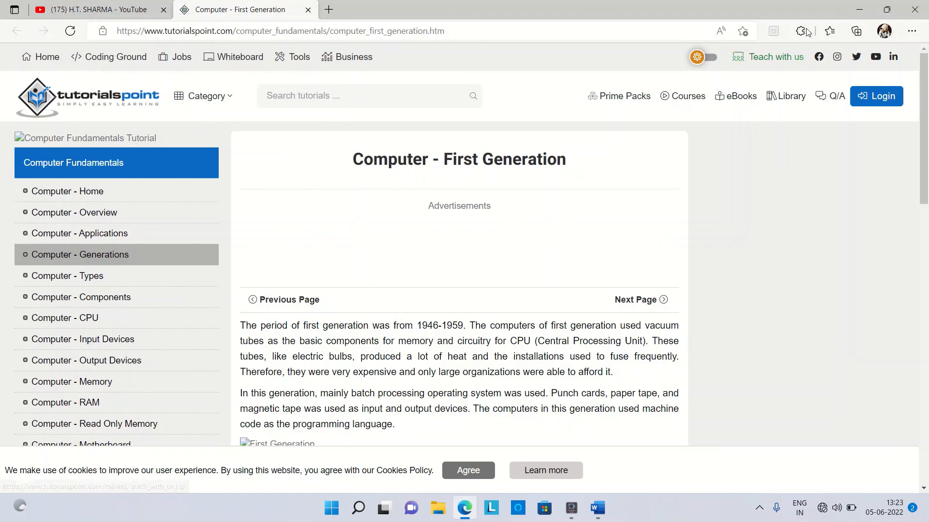
{"action": "left_click", "coordinate": [861, 13]}
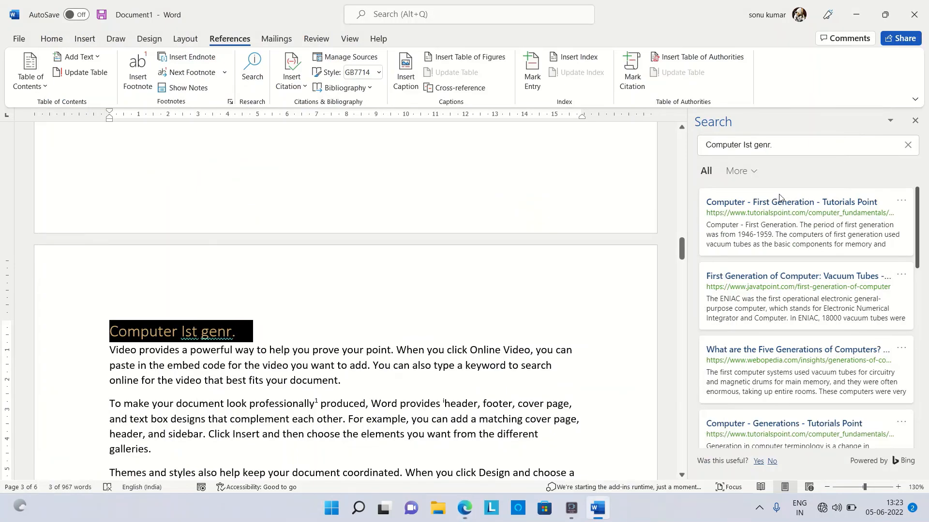
Copy the summary text of the Tutorials Point search result and paste it above the "Computer Ist genr." heading on page 3
{"action": "left_click_drag", "start_coordinate": [707, 225], "coordinate": [888, 251]}
{"action": "key", "text": "ctrl+c"}
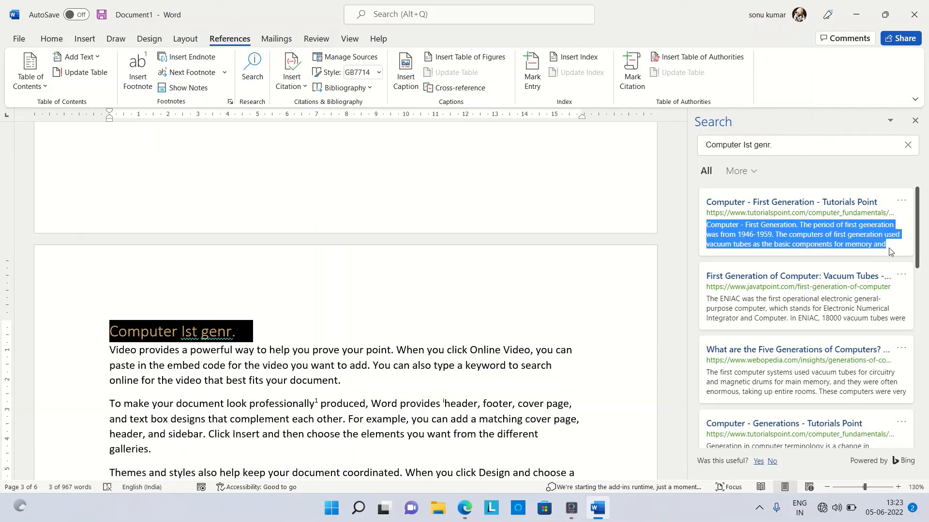
{"action": "left_click", "coordinate": [410, 193]}
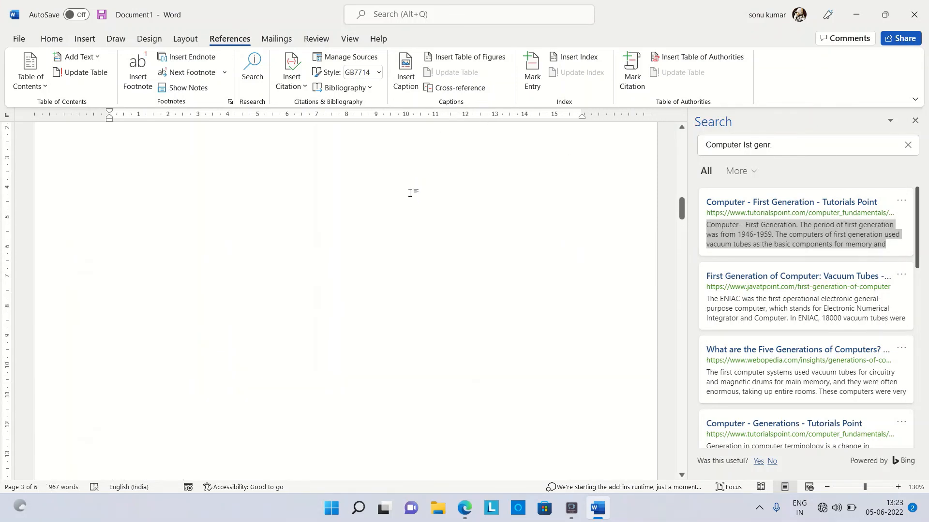
{"action": "key", "text": "ctrl+v"}
{"action": "scroll", "coordinate": [274, 387], "scroll_direction": "down", "scroll_amount": 1}
{"action": "scroll", "coordinate": [274, 387], "scroll_direction": "down", "scroll_amount": 3}
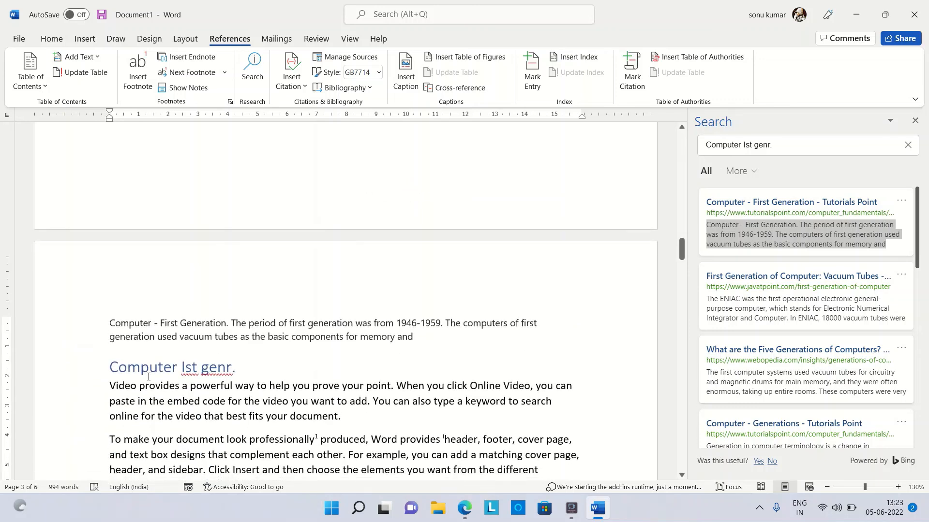